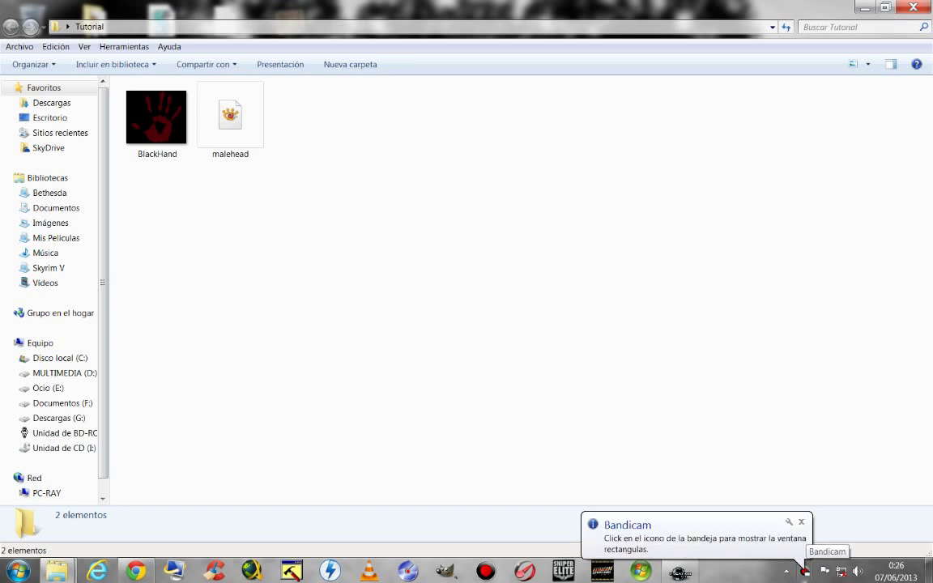
# Step: Open the malehead texture from Windows Explorer in GNU Image Manipulation Program
pyautogui.rightClick(234, 126)
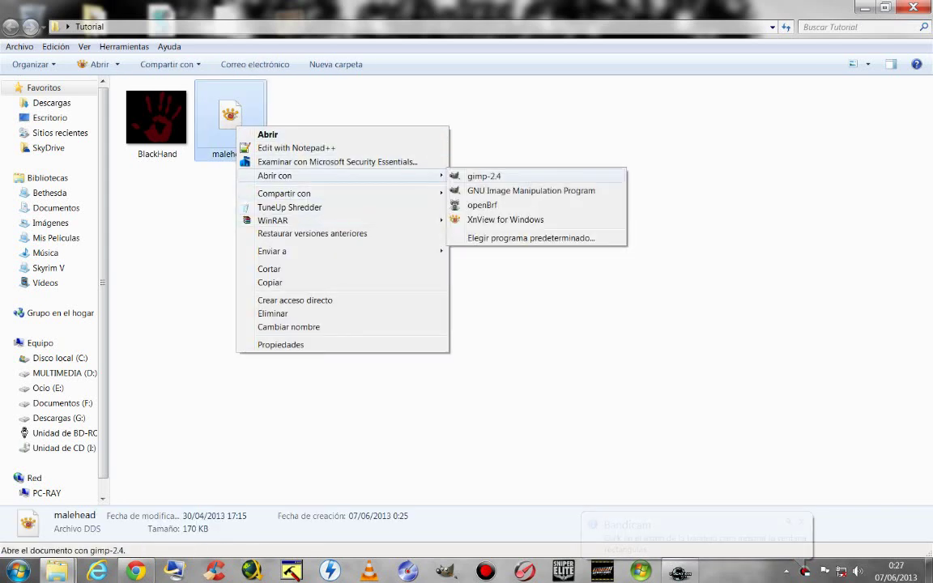
pyautogui.click(485, 190)
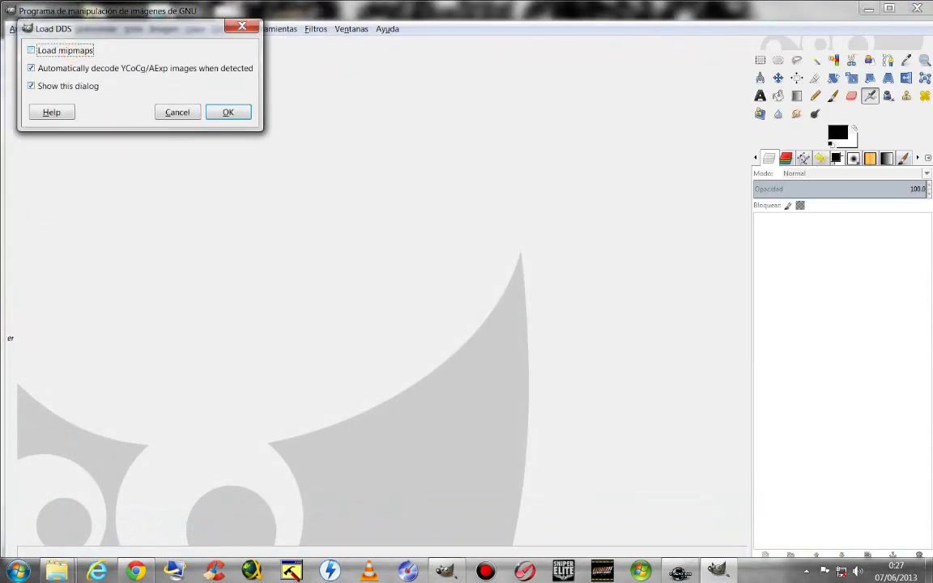
# Step: Load malehead.dds without mipmaps, turning off the DDS load dialog for future imports
pyautogui.click(69, 85)
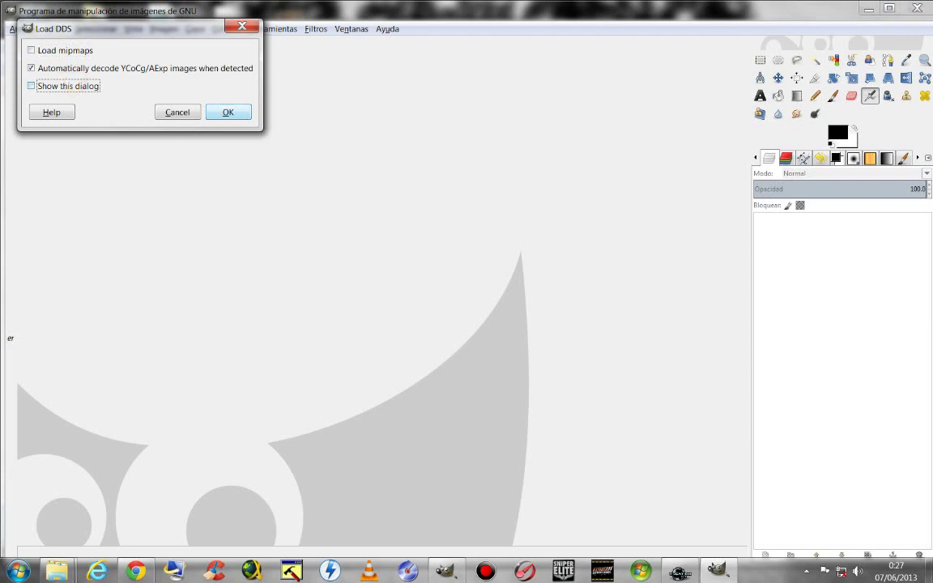
pyautogui.click(220, 114)
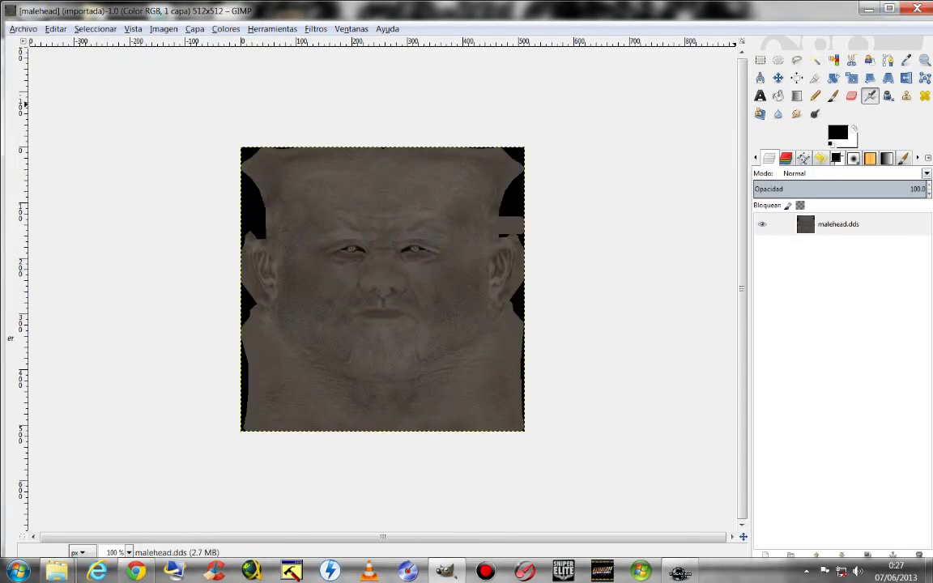
pyautogui.click(888, 7)
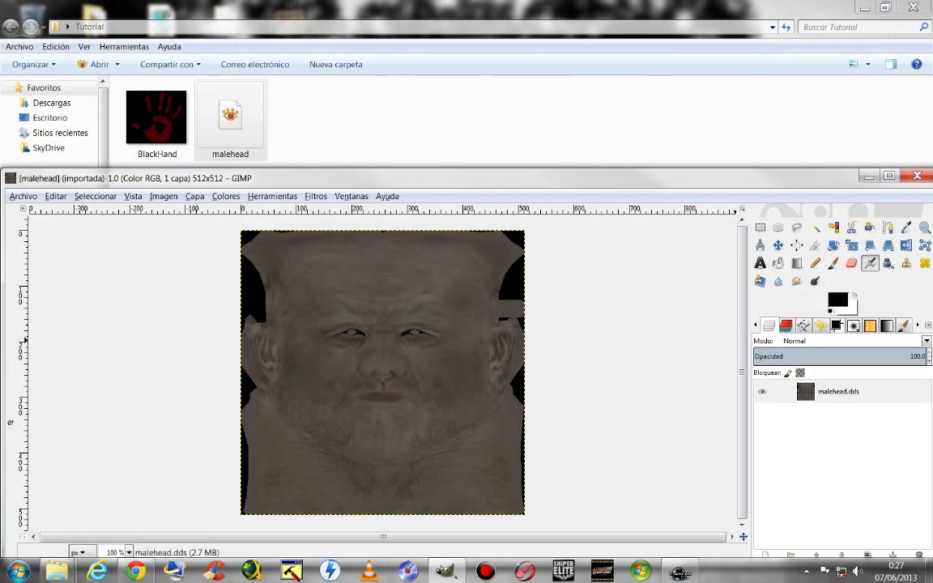
pyautogui.click(888, 176)
# Step: Drag BlackHand.jpg in as a layer over the face, then delete that layer
pyautogui.click(742, 204)
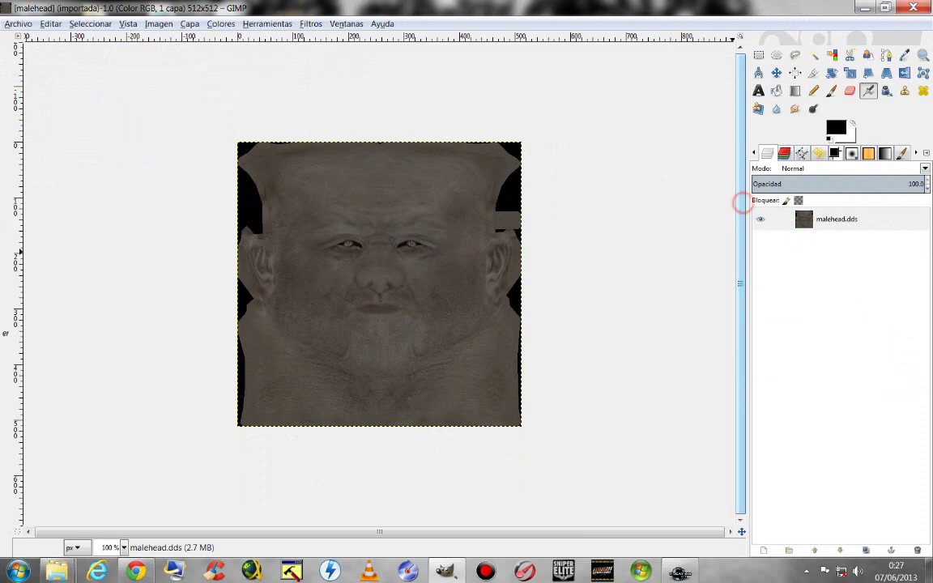
pyautogui.click(525, 528)
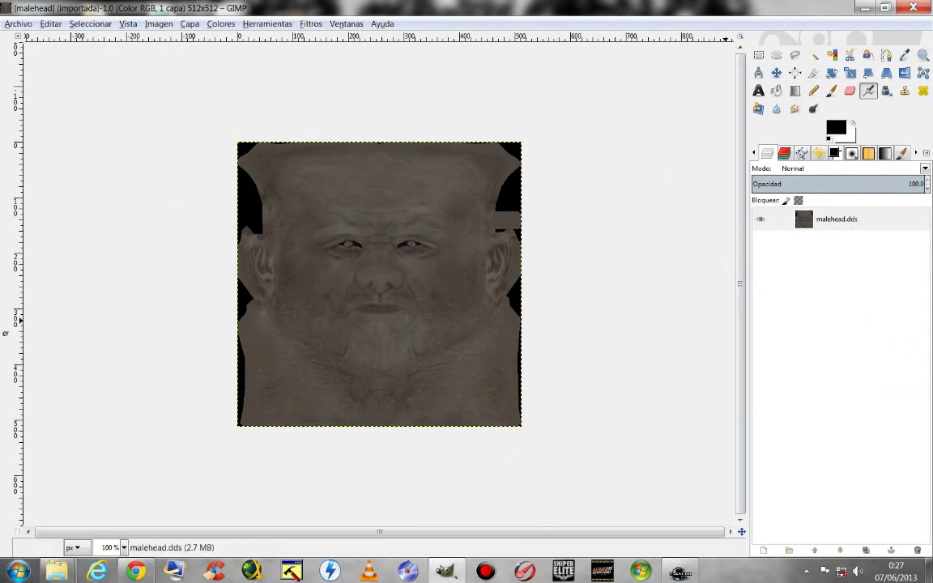
pyautogui.doubleClick(797, 6)
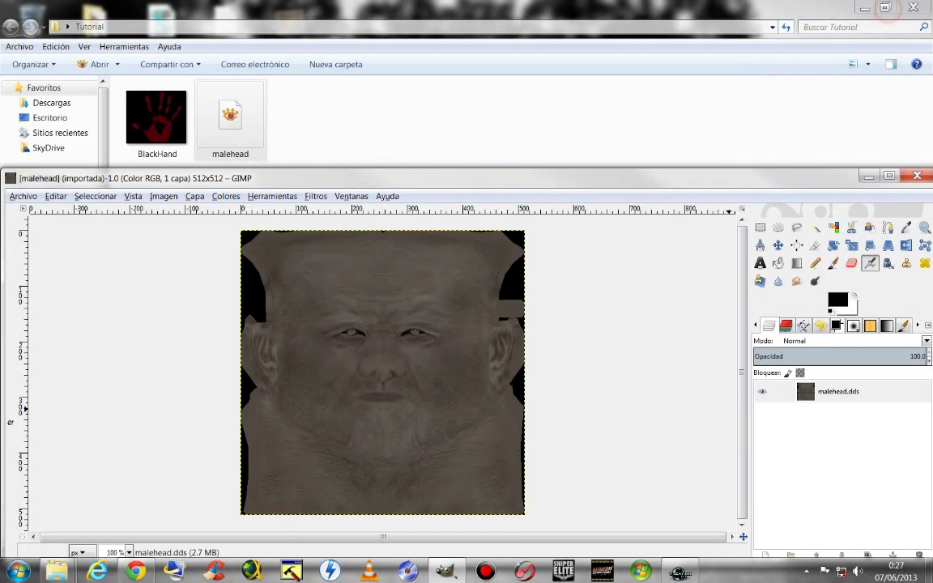
pyautogui.moveTo(157, 118); pyautogui.dragTo(355, 322)
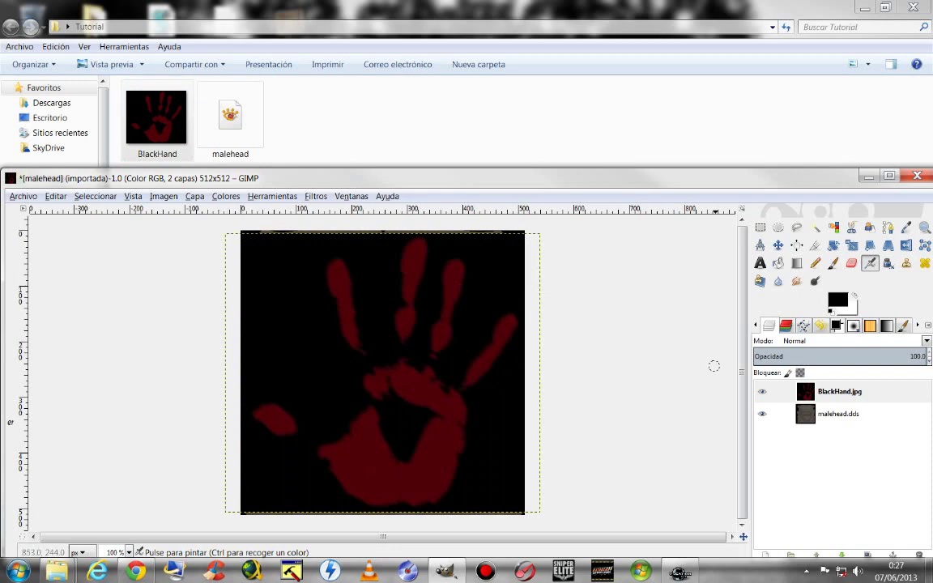
pyautogui.rightClick(823, 385)
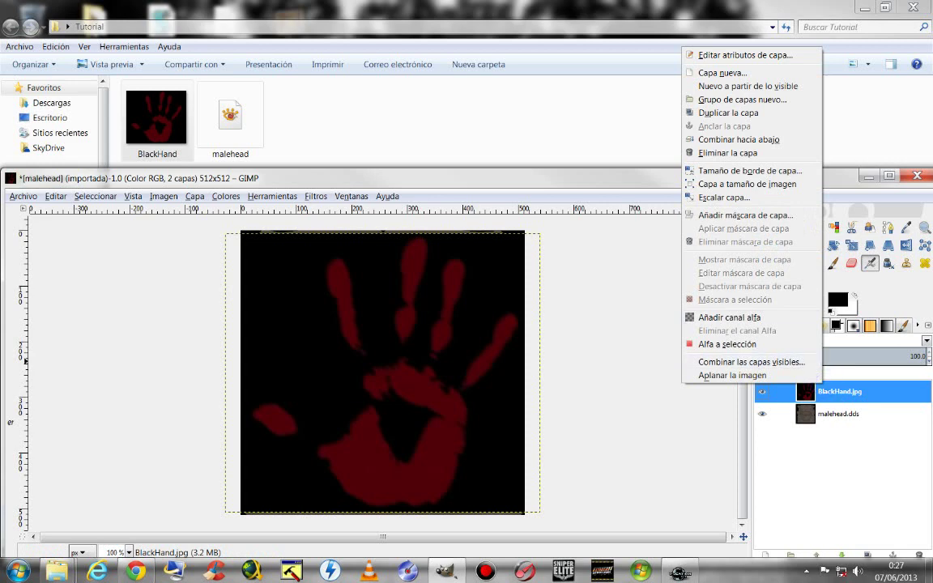
pyautogui.click(727, 152)
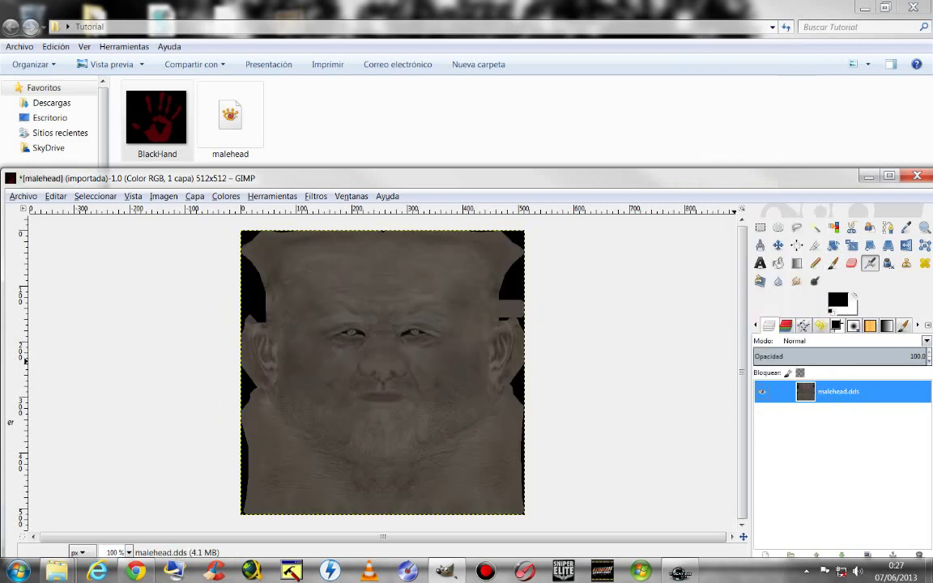
# Step: Open BlackHand.jpg in GIMP as its own 568x502 image and add an alpha channel
pyautogui.rightClick(141, 110)
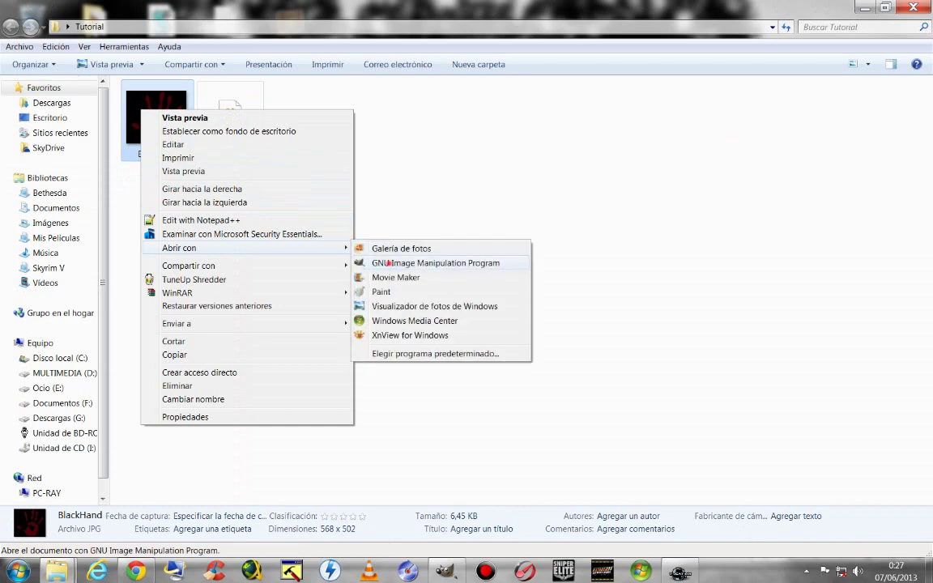
pyautogui.click(429, 251)
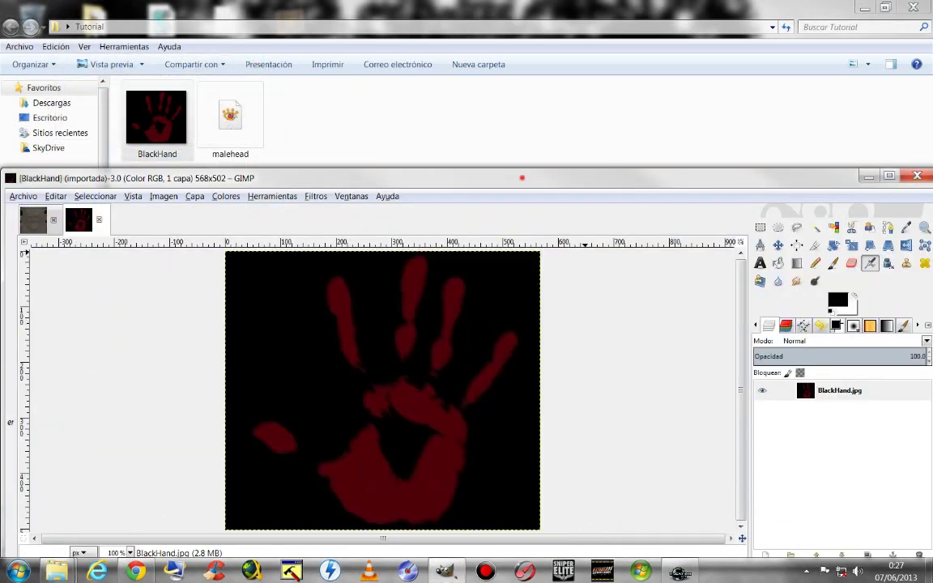
pyautogui.doubleClick(522, 177)
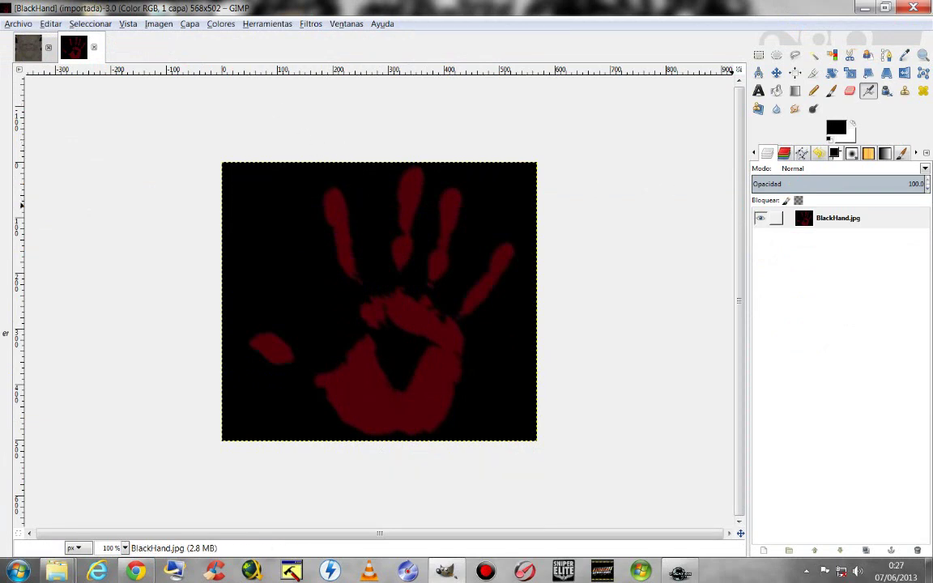
pyautogui.rightClick(818, 220)
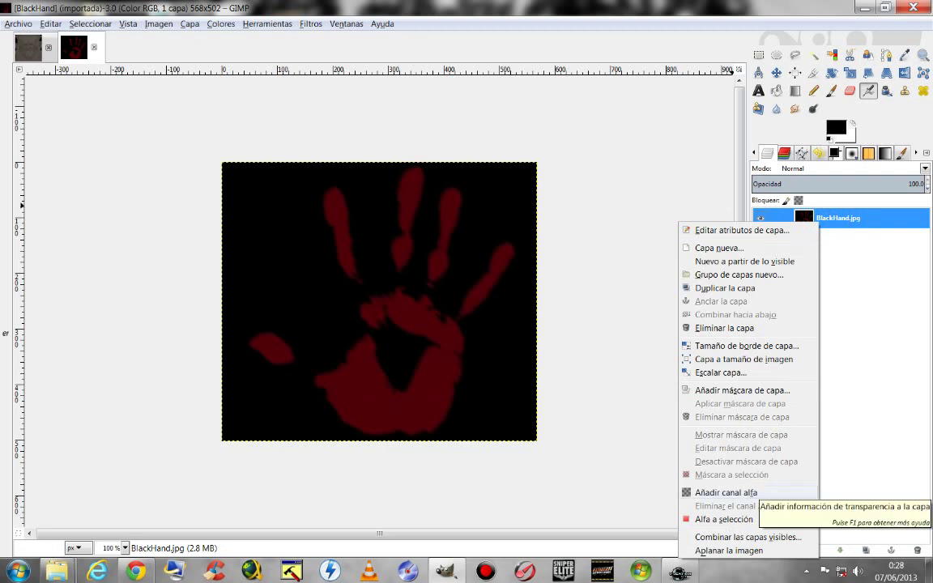
pyautogui.click(714, 492)
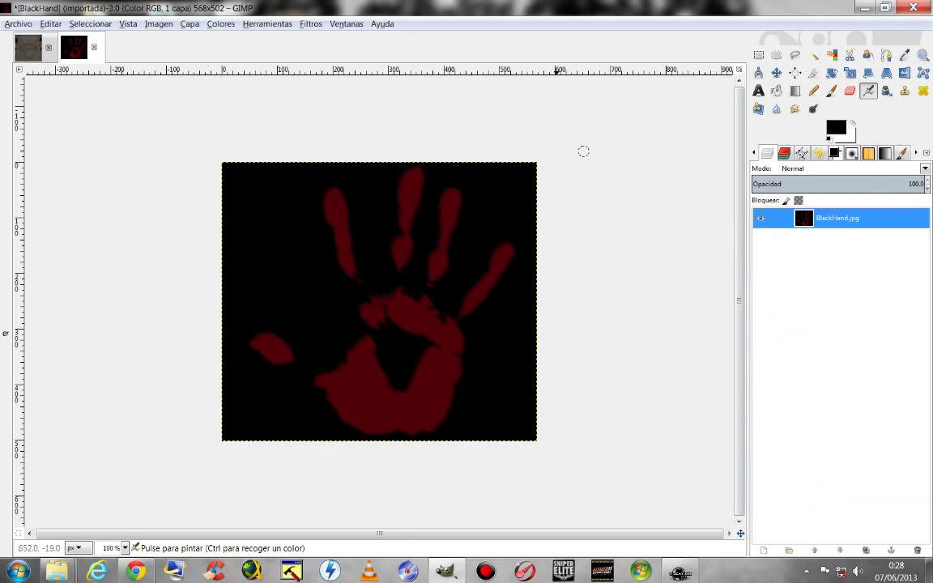
# Step: Desaturate the BlackHand image to grey using the Claridad (lightness) option
pyautogui.click(220, 24)
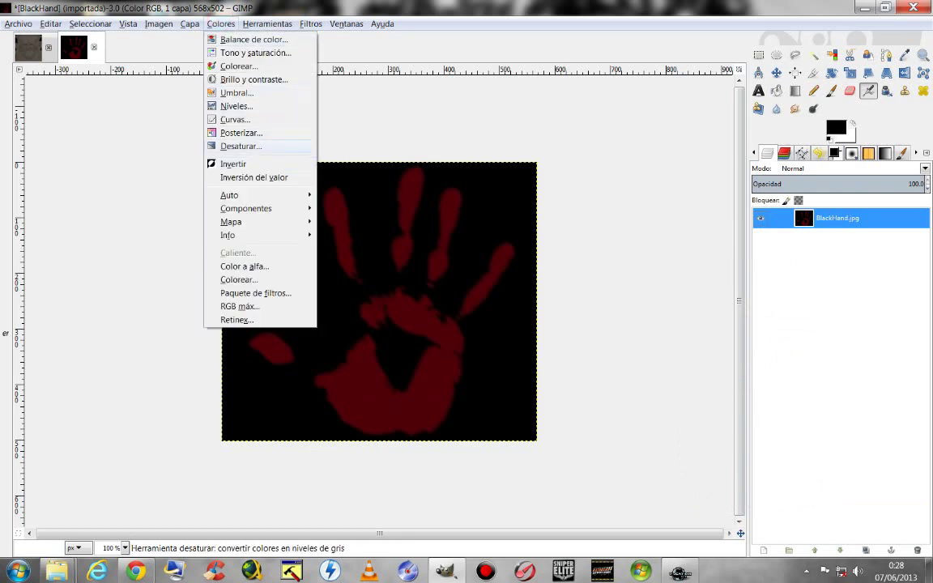
pyautogui.click(236, 146)
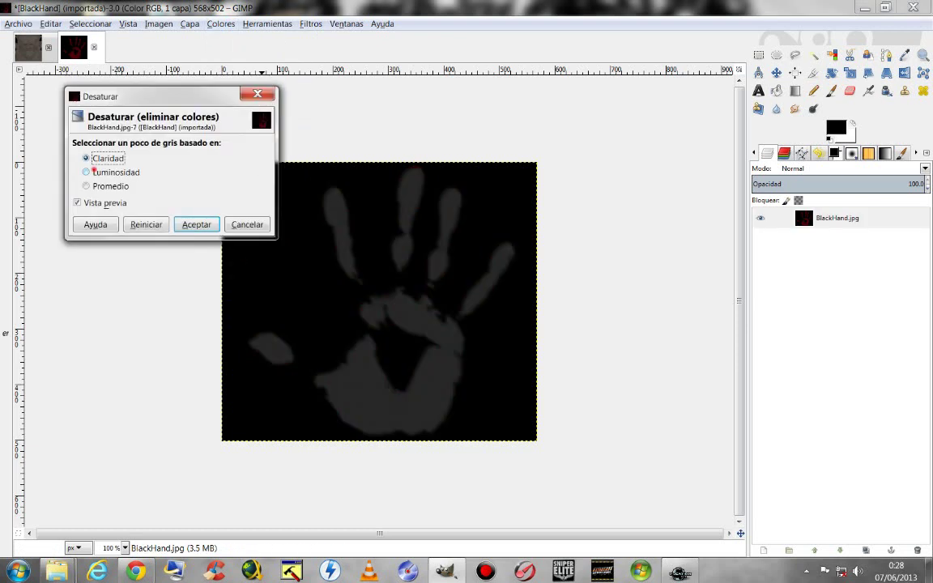
pyautogui.click(91, 172)
pyautogui.click(87, 186)
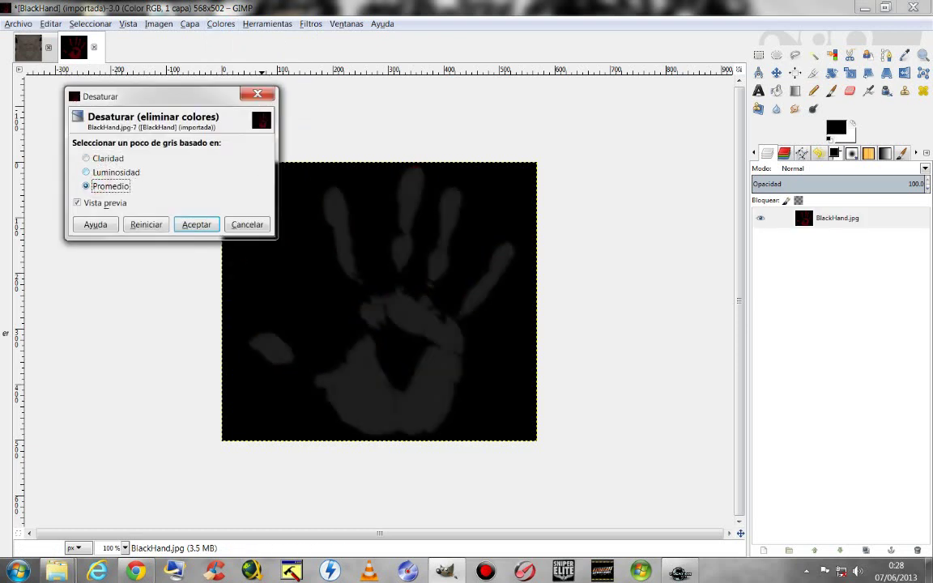
pyautogui.click(86, 158)
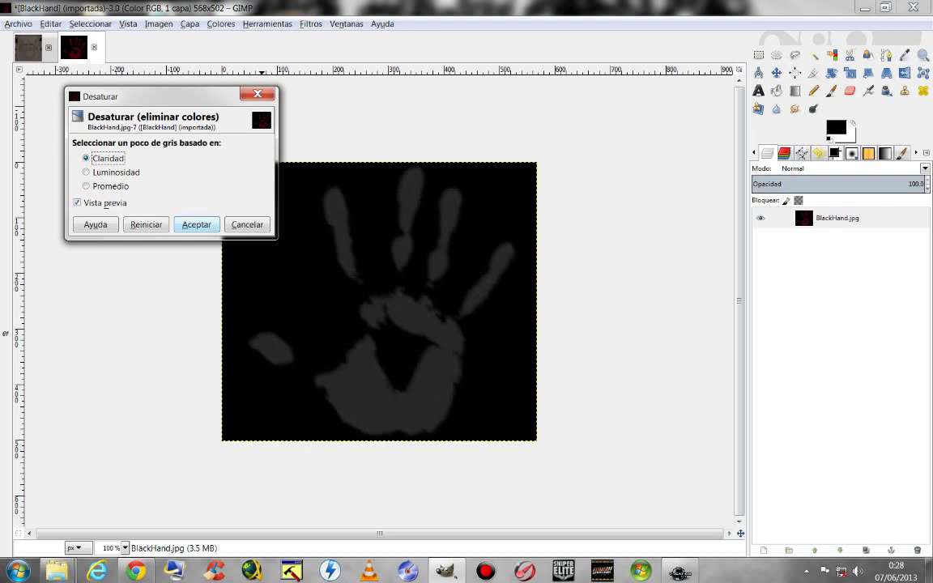
pyautogui.click(196, 224)
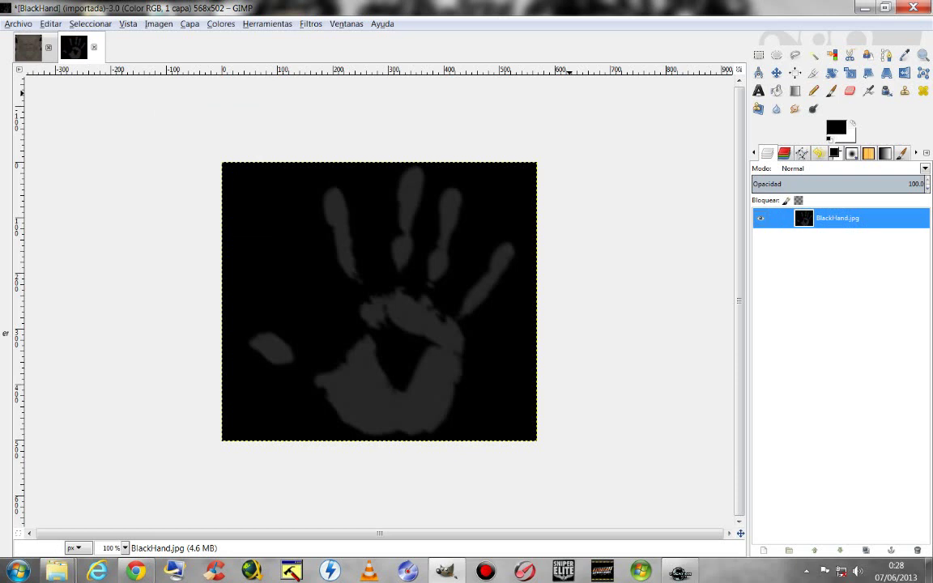
# Step: Apply Levels with the white input point lowered to 41, making the handprint white on black
pyautogui.click(220, 24)
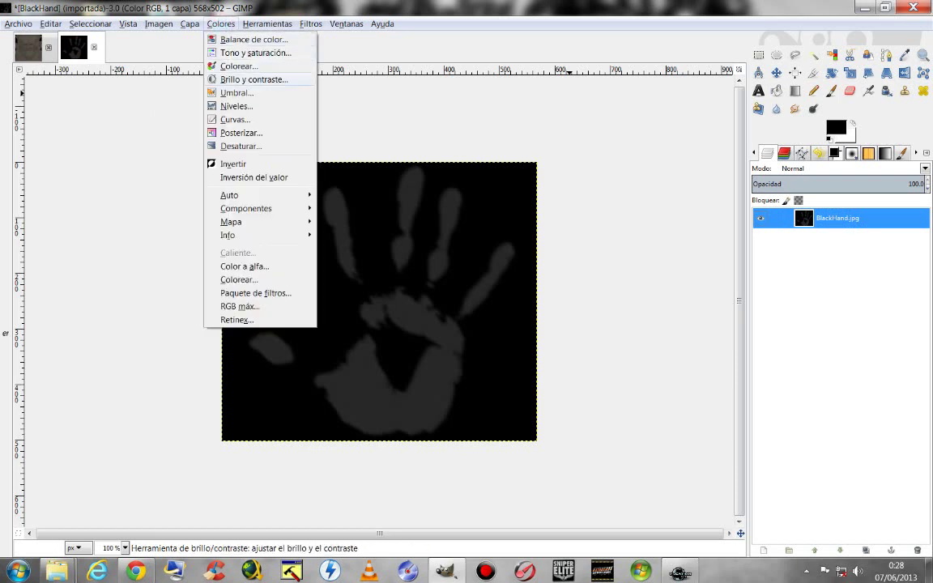
pyautogui.click(237, 106)
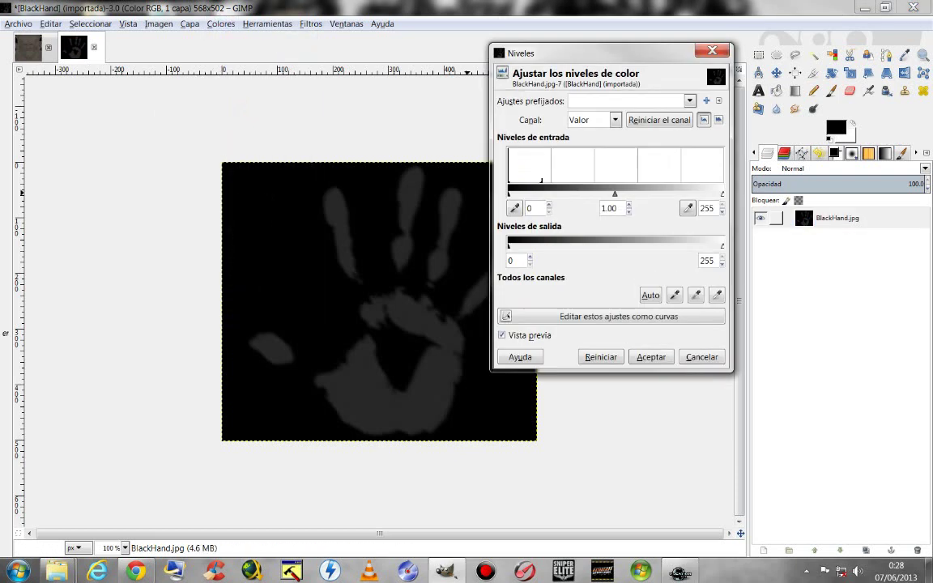
pyautogui.moveTo(721, 194); pyautogui.dragTo(542, 193)
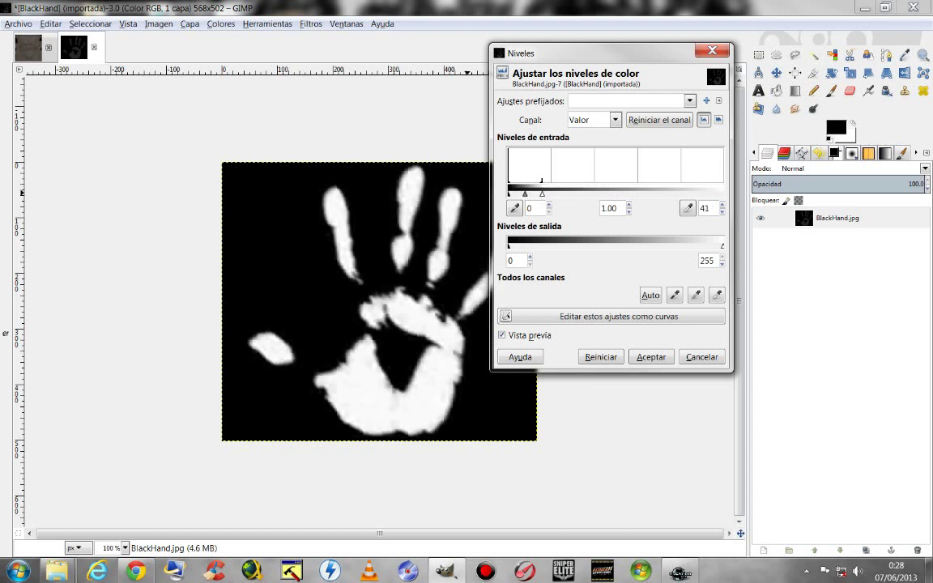
pyautogui.moveTo(542, 194); pyautogui.dragTo(542, 193)
pyautogui.click(651, 357)
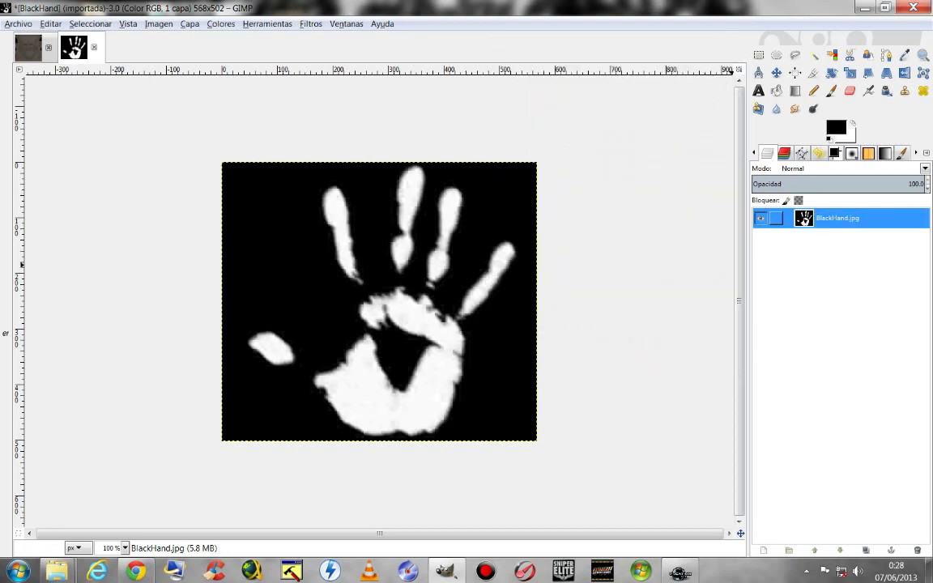
# Step: Copy the whole handprint picture to the clipboard
pyautogui.rightClick(818, 218)
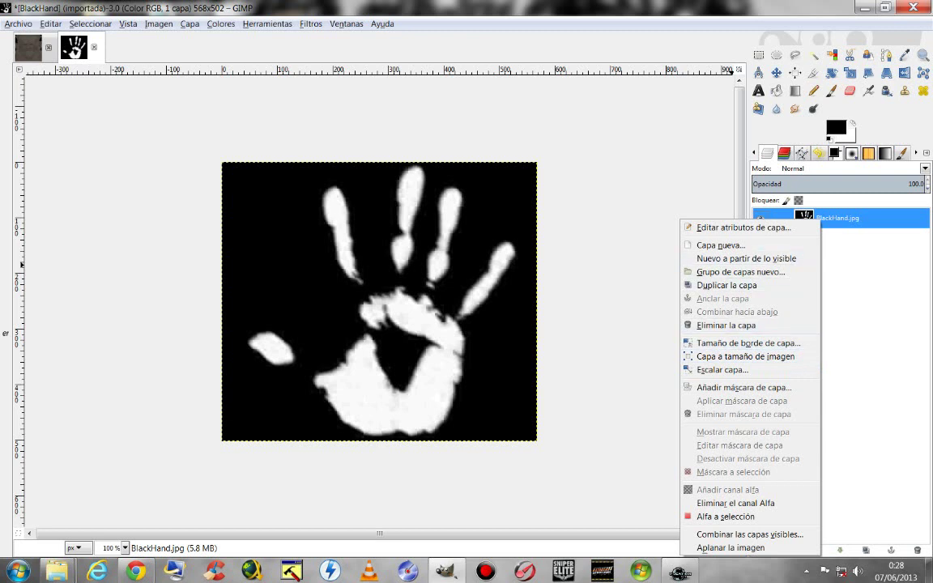
pyautogui.click(852, 261)
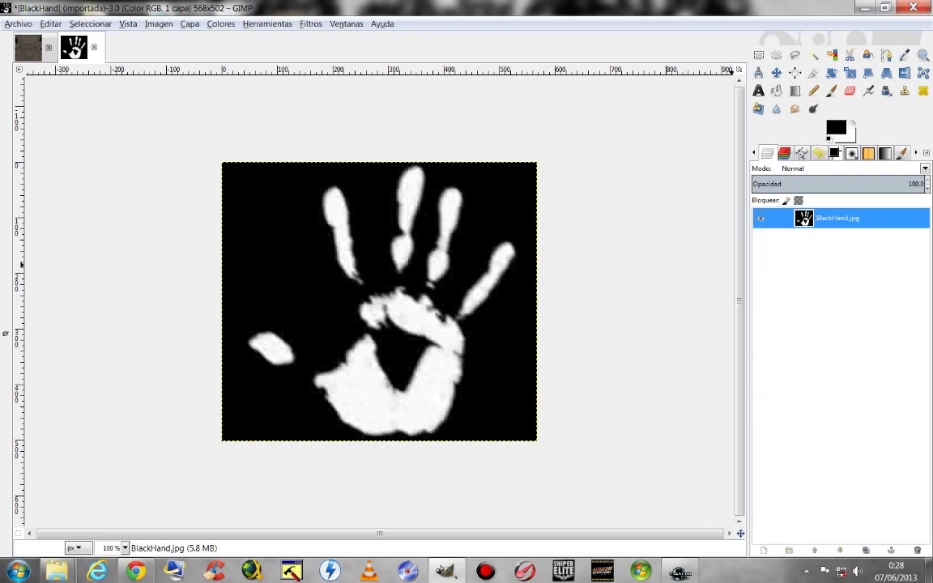
pyautogui.rightClick(834, 221)
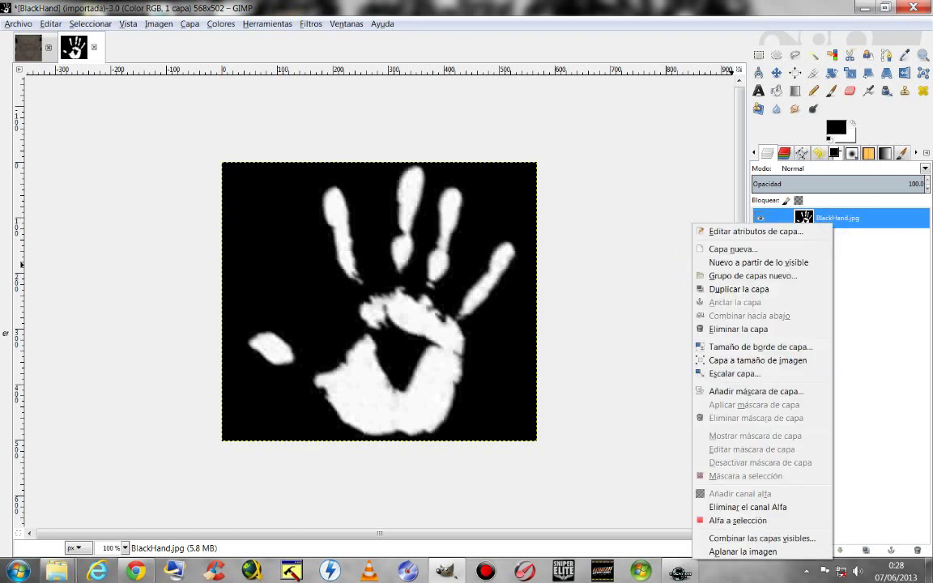
pyautogui.click(834, 221)
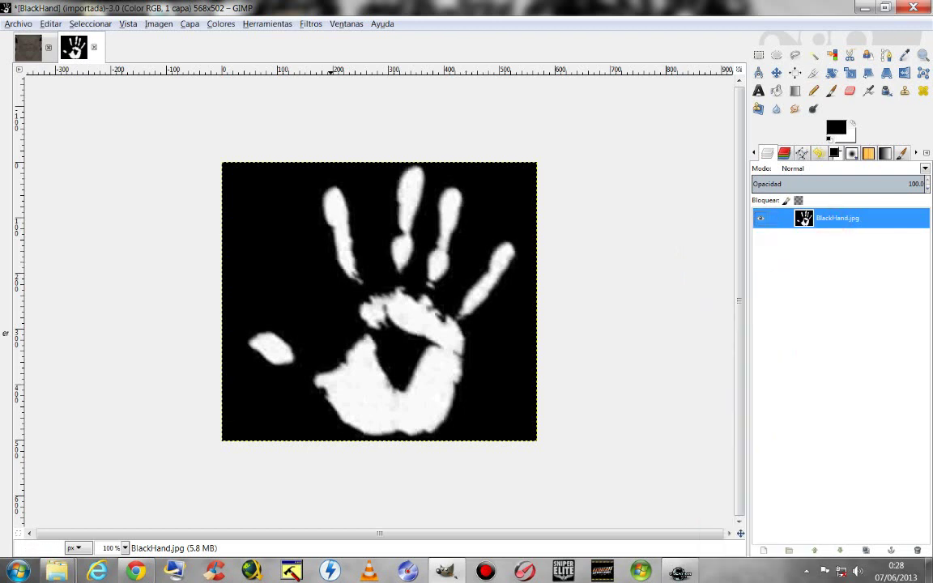
pyautogui.click(50, 24)
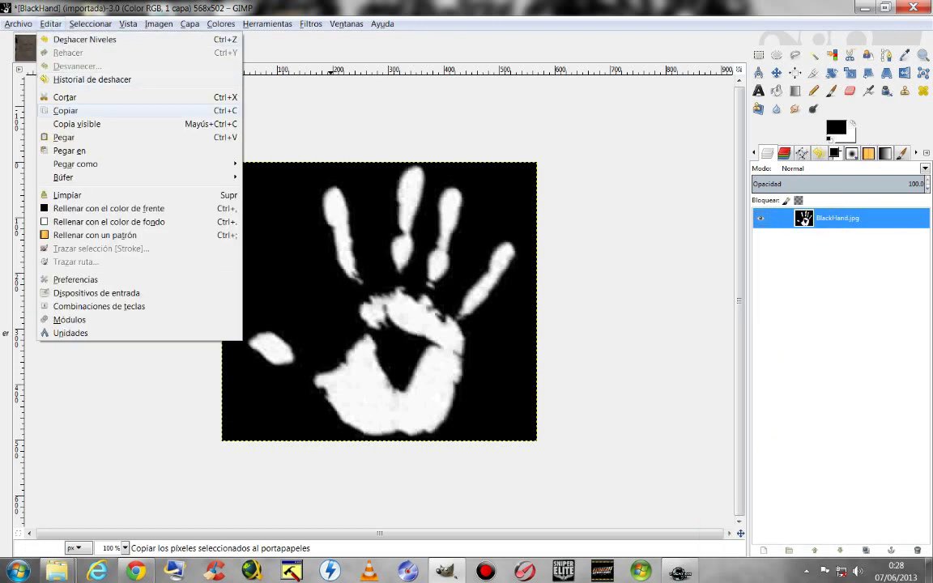
pyautogui.click(63, 111)
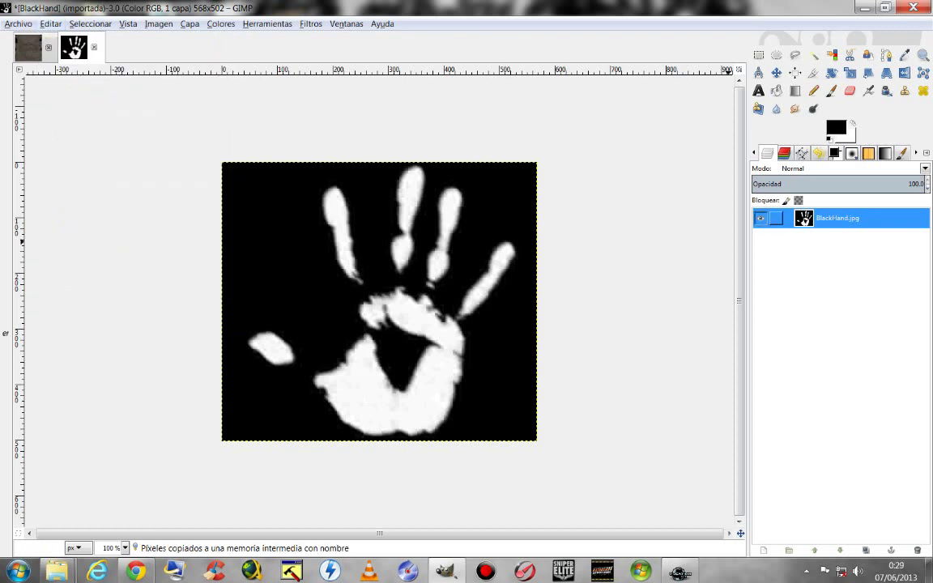
# Step: Add a White (full opacity) layer mask to the BlackHand.jpg layer
pyautogui.rightClick(761, 217)
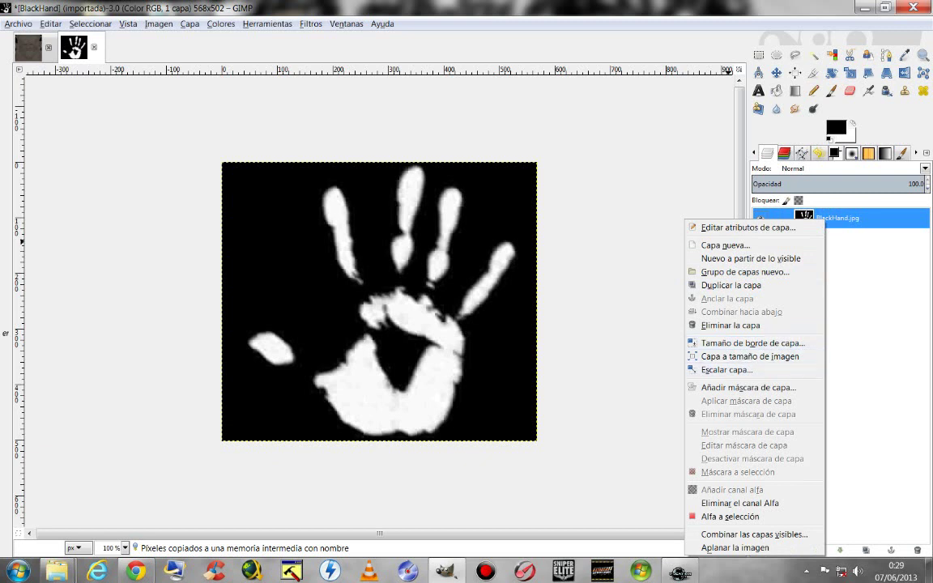
pyautogui.click(774, 387)
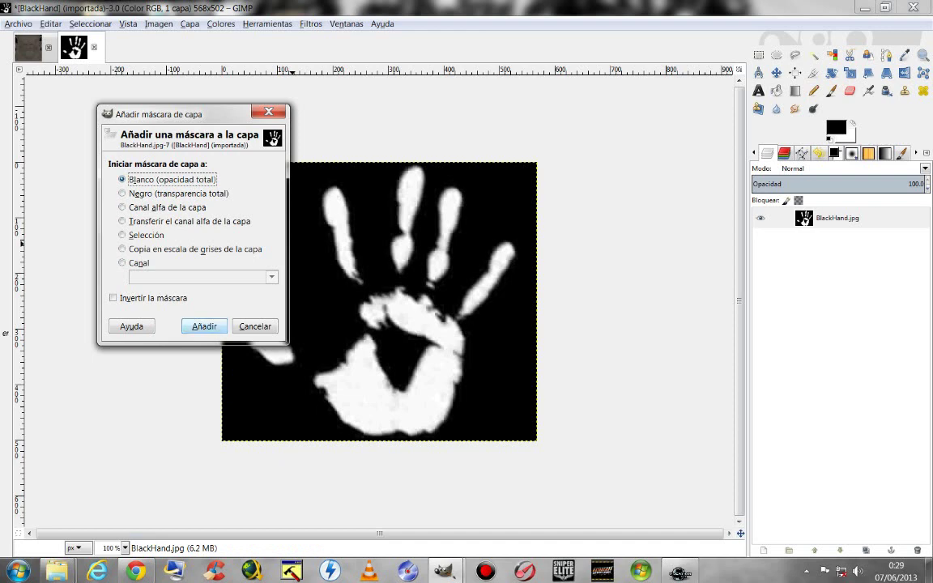
pyautogui.click(204, 326)
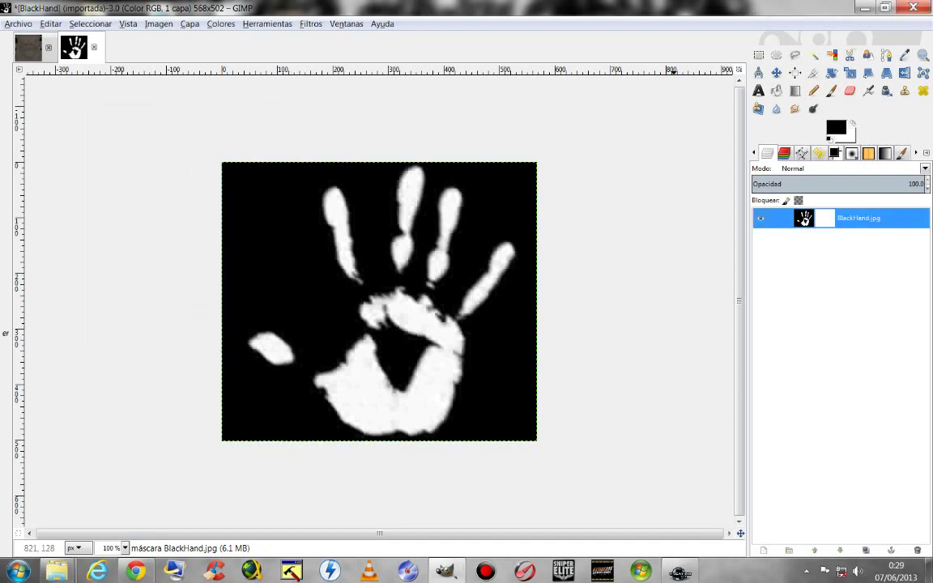
# Step: Paste the copied handprint into the layer mask and anchor it
pyautogui.rightClick(487, 238)
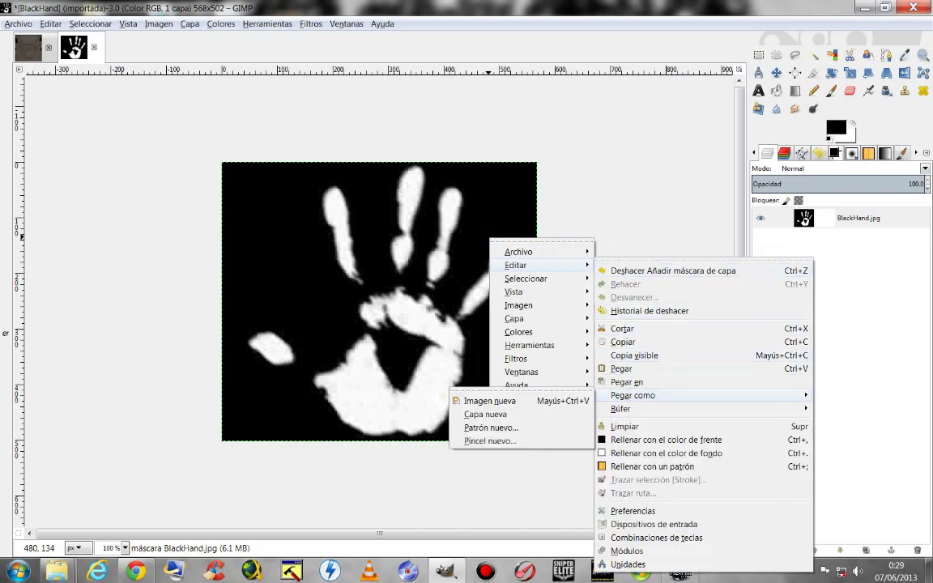
pyautogui.click(648, 370)
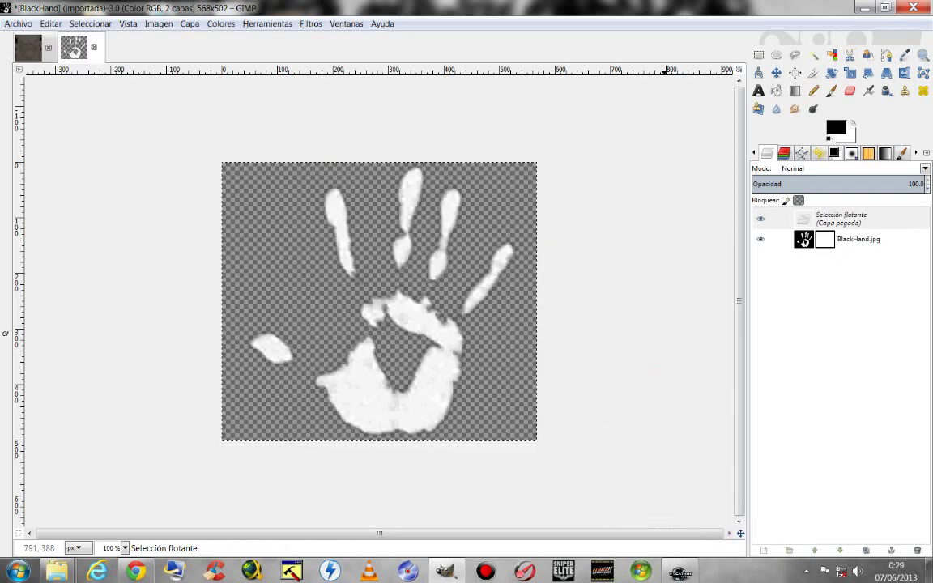
pyautogui.rightClick(805, 220)
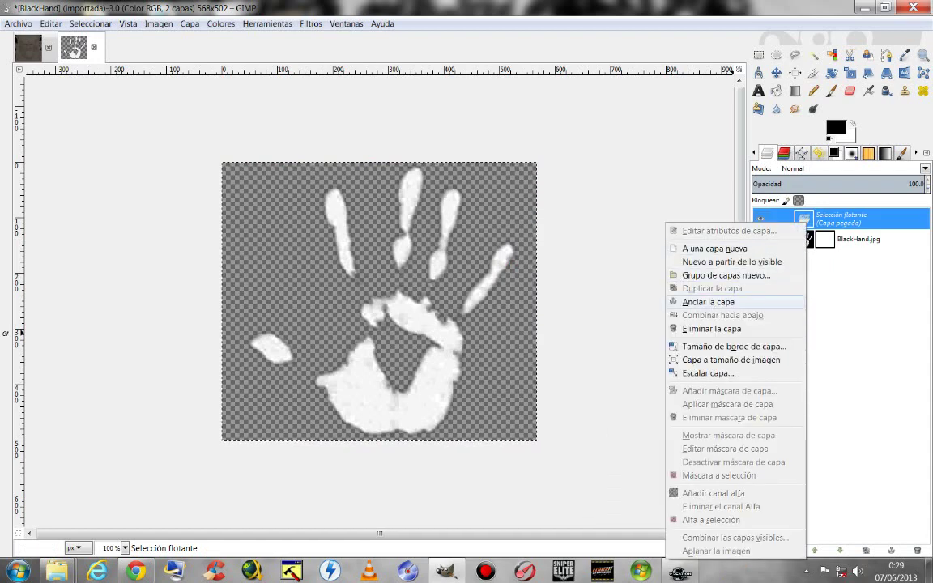
pyautogui.click(729, 302)
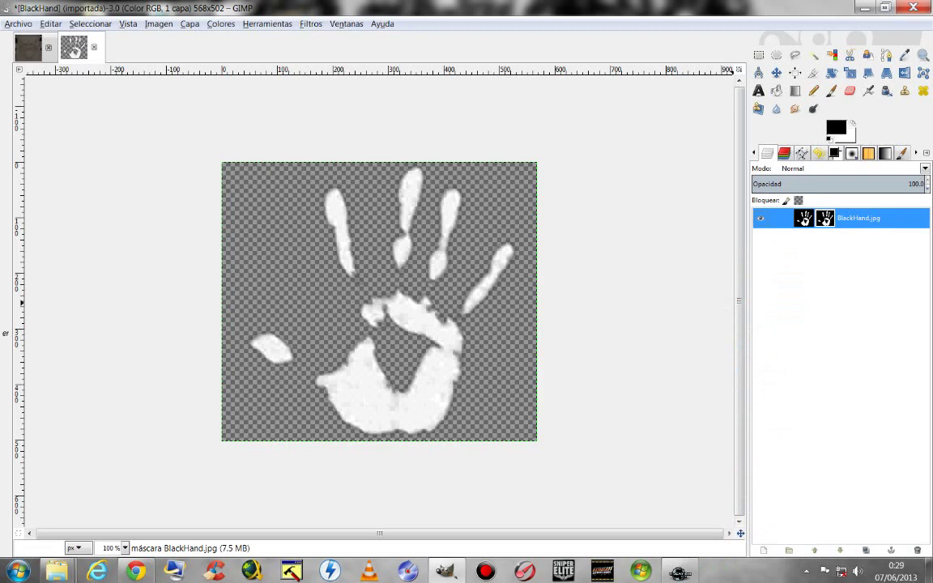
# Step: Apply the mask so black turns transparent, and autocrop the image to 496x496
pyautogui.rightClick(826, 219)
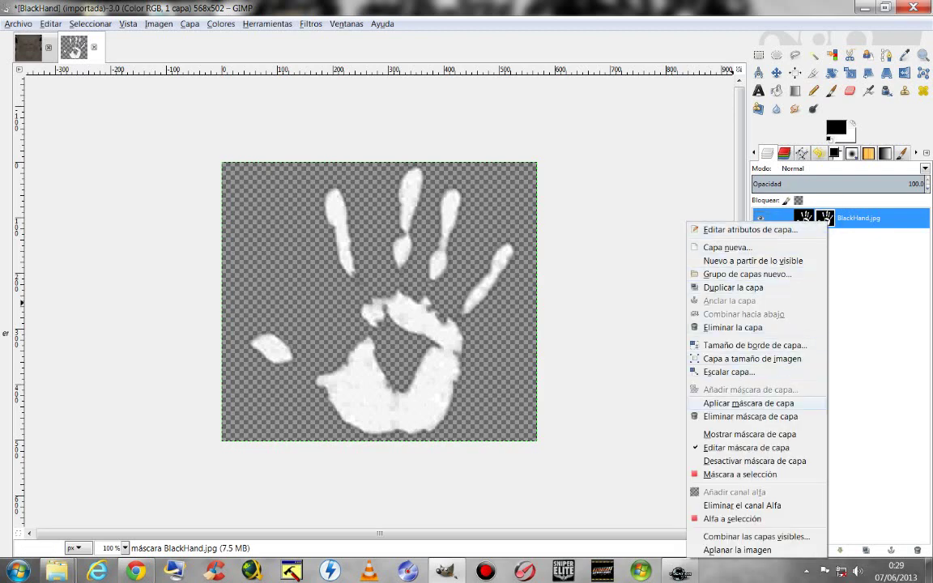
pyautogui.click(760, 403)
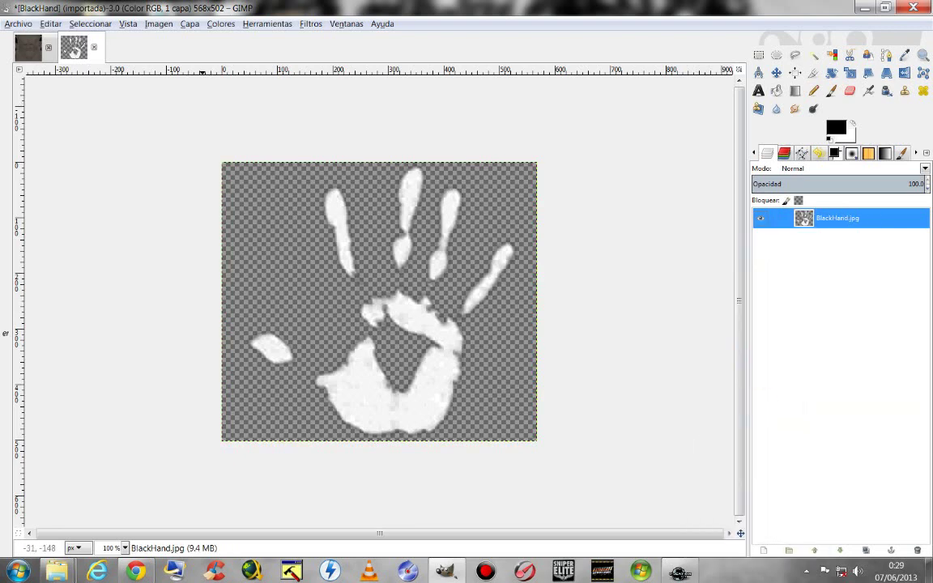
pyautogui.click(158, 24)
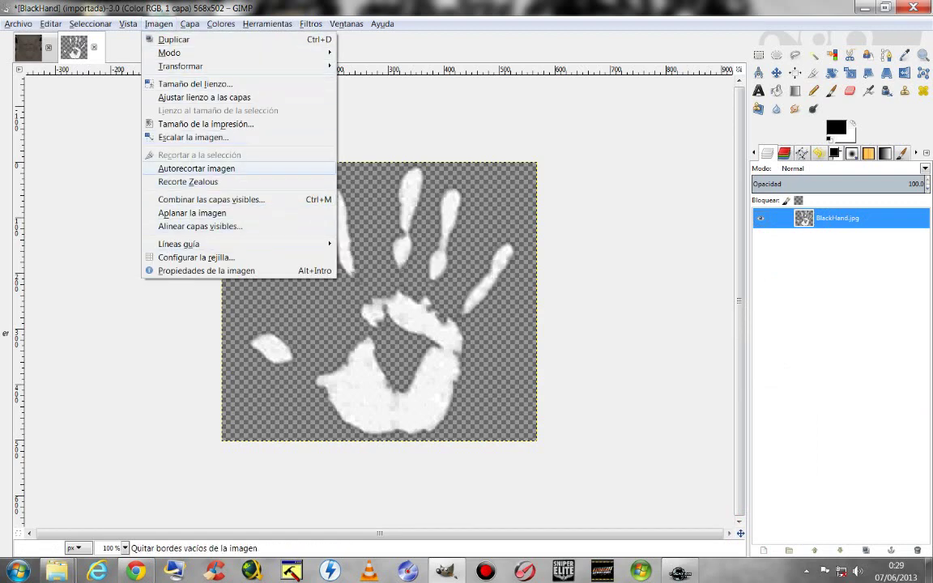
pyautogui.click(196, 168)
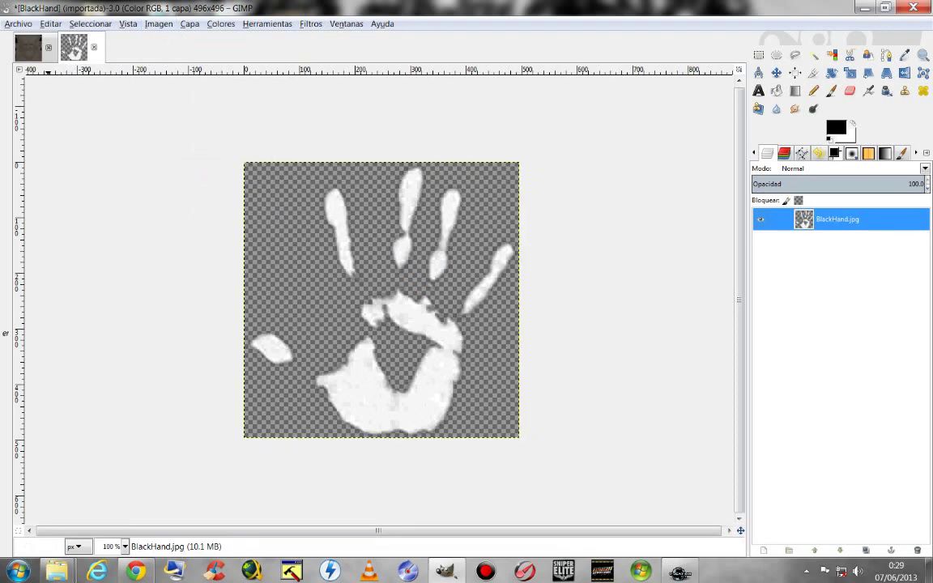
pyautogui.hotkey('alt', '1')
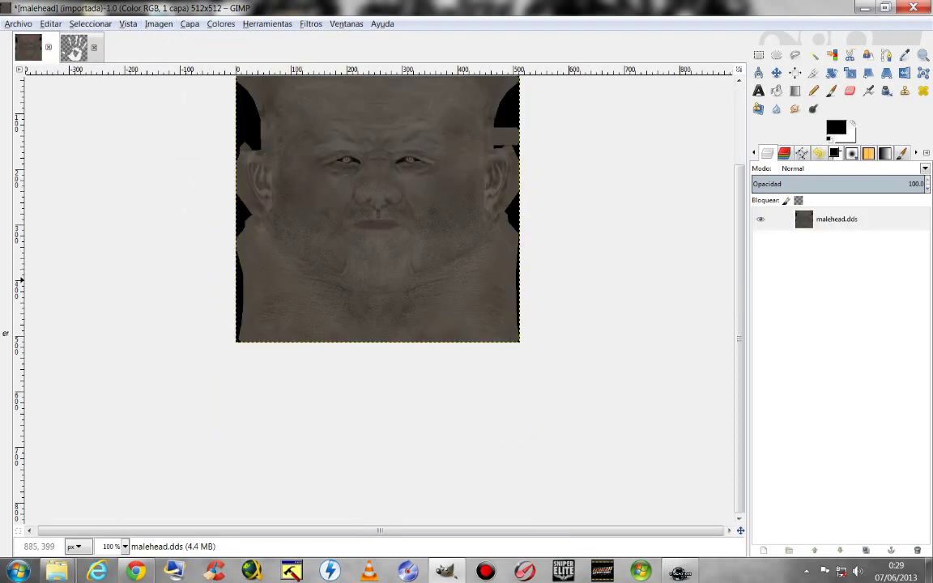
# Step: Add a horizontal guide at 50% on the malehead texture
pyautogui.moveTo(739, 338); pyautogui.dragTo(739, 300)
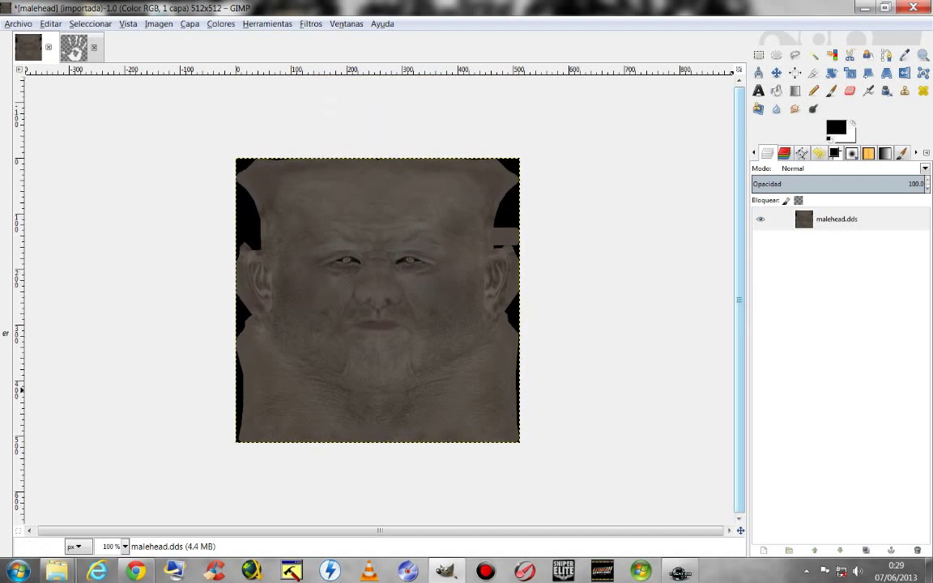
pyautogui.moveTo(583, 530); pyautogui.dragTo(582, 530)
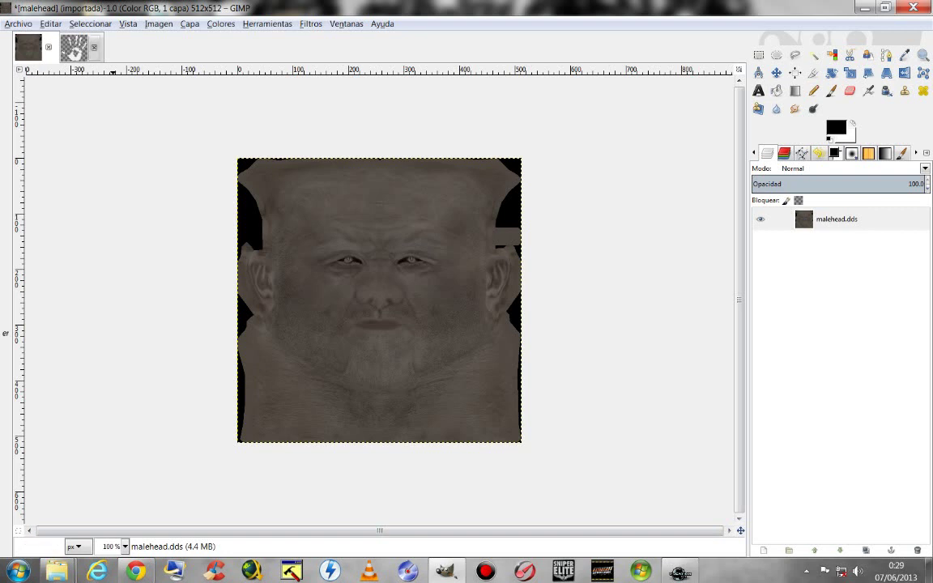
pyautogui.click(156, 23)
pyautogui.moveTo(180, 244)
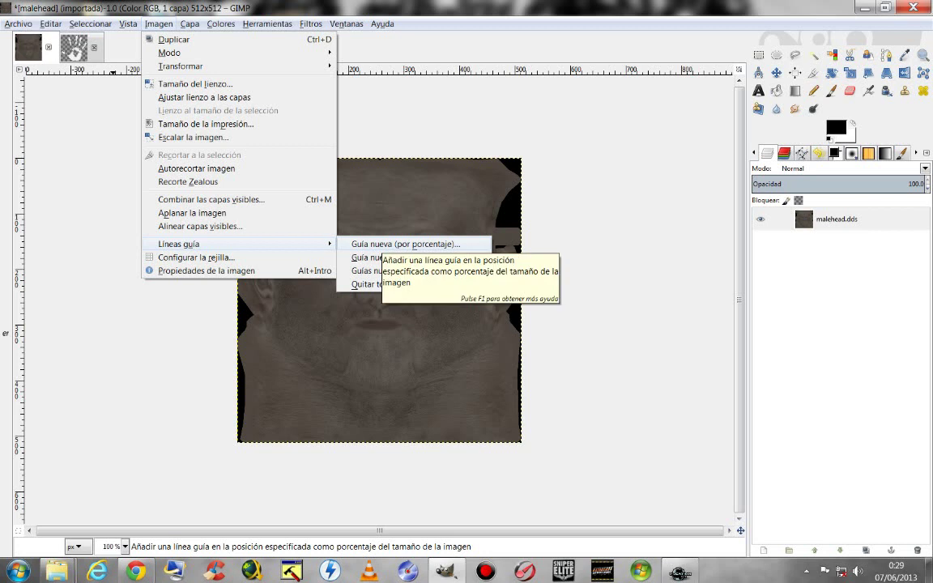
pyautogui.click(380, 245)
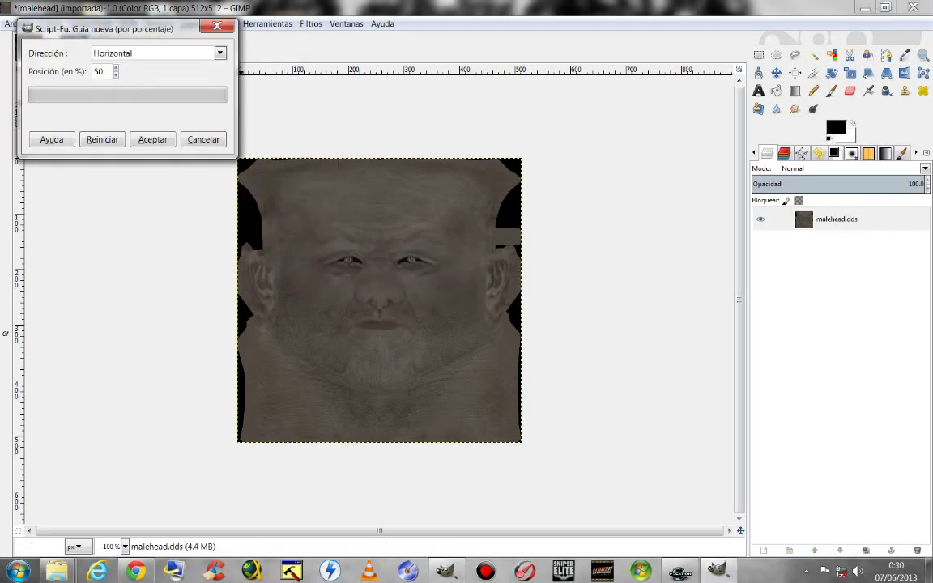
pyautogui.click(158, 52)
pyautogui.click(171, 70)
pyautogui.click(153, 139)
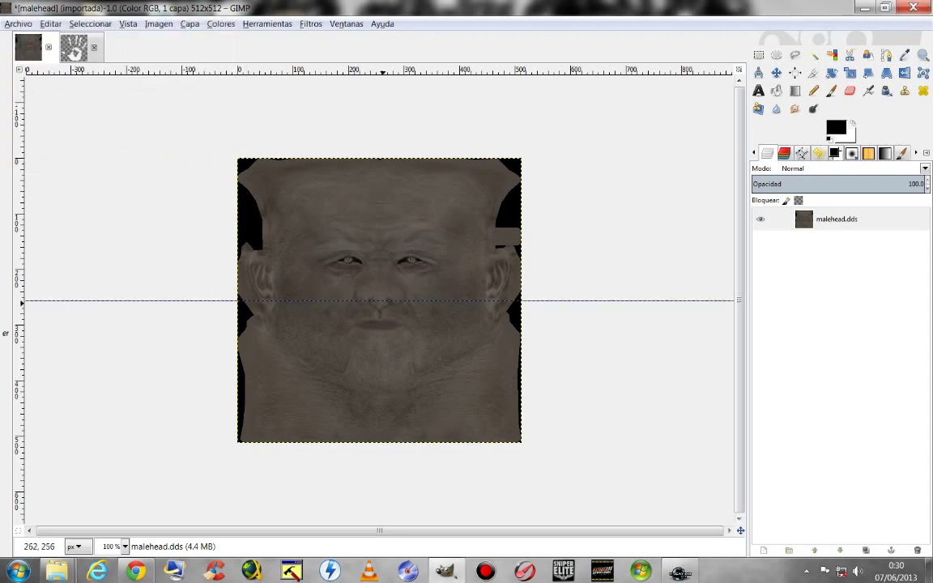
# Step: Add a vertical guide at 50%, then return to the BlackHand image
pyautogui.click(157, 24)
pyautogui.moveTo(179, 243)
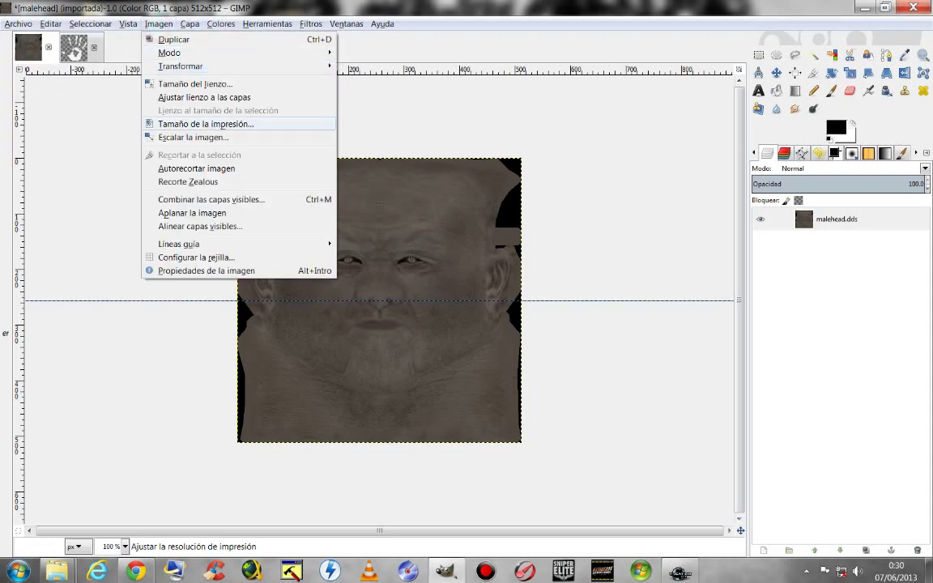
pyautogui.click(369, 244)
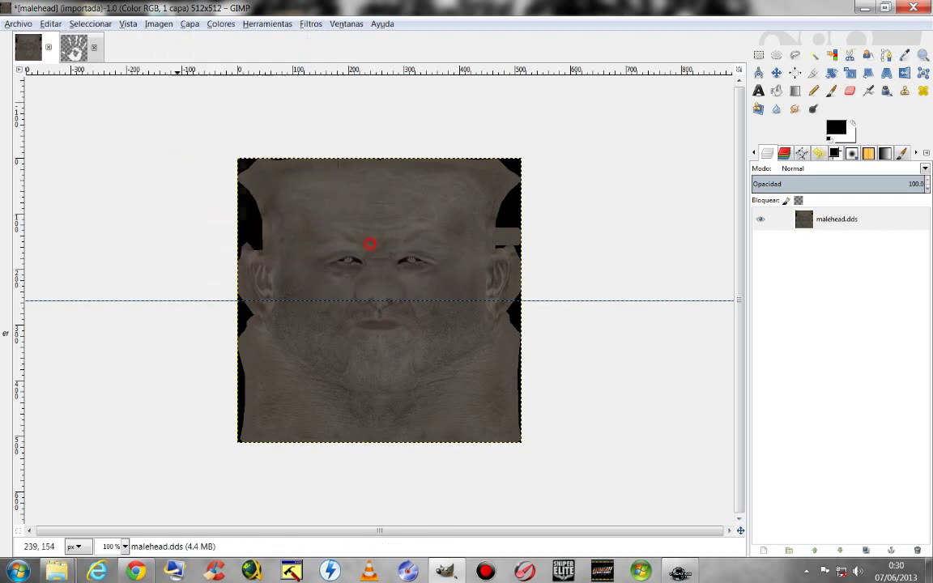
pyautogui.click(147, 53)
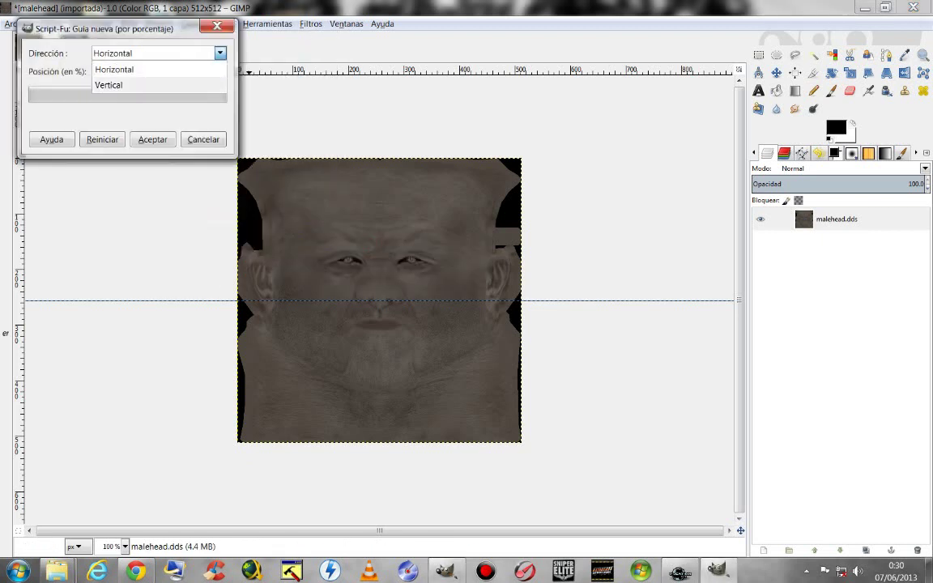
pyautogui.click(137, 84)
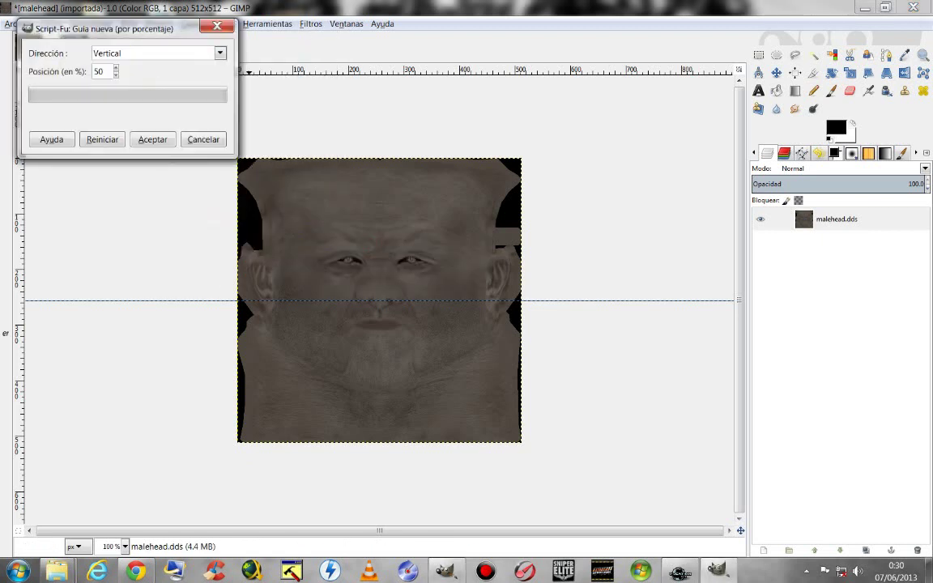
pyautogui.click(152, 139)
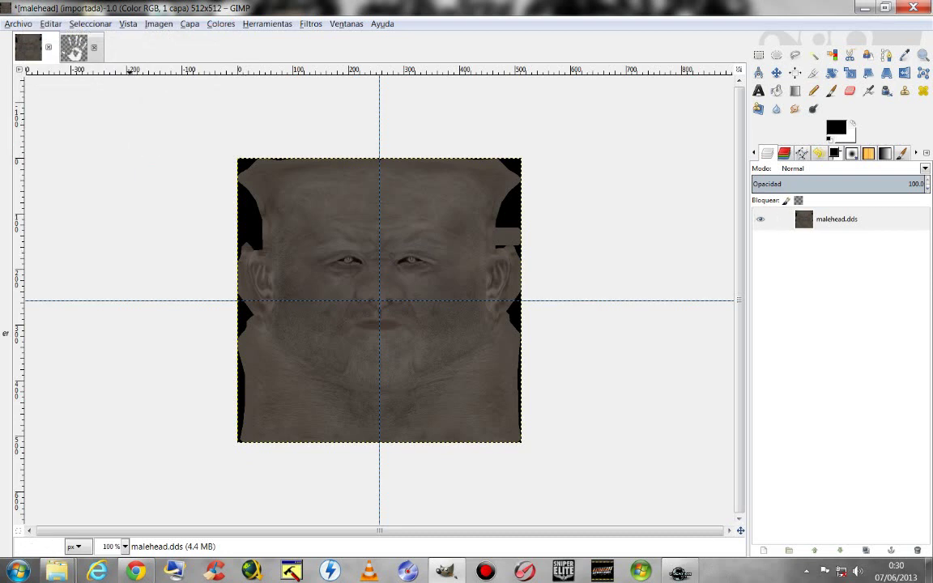
pyautogui.click(74, 47)
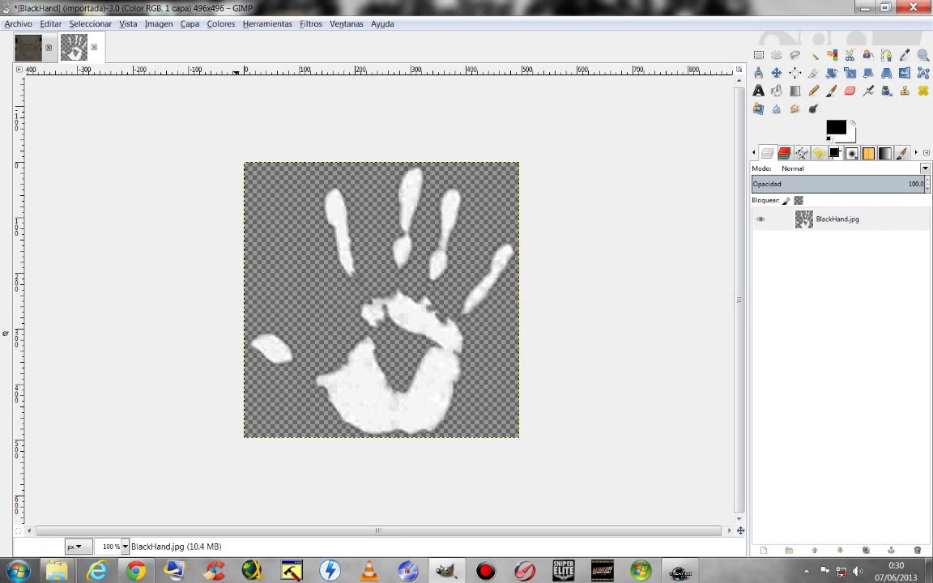
# Step: Scale the handprint to 400x400 pixels with Sinc (Lanczos3) interpolation
pyautogui.click(158, 23)
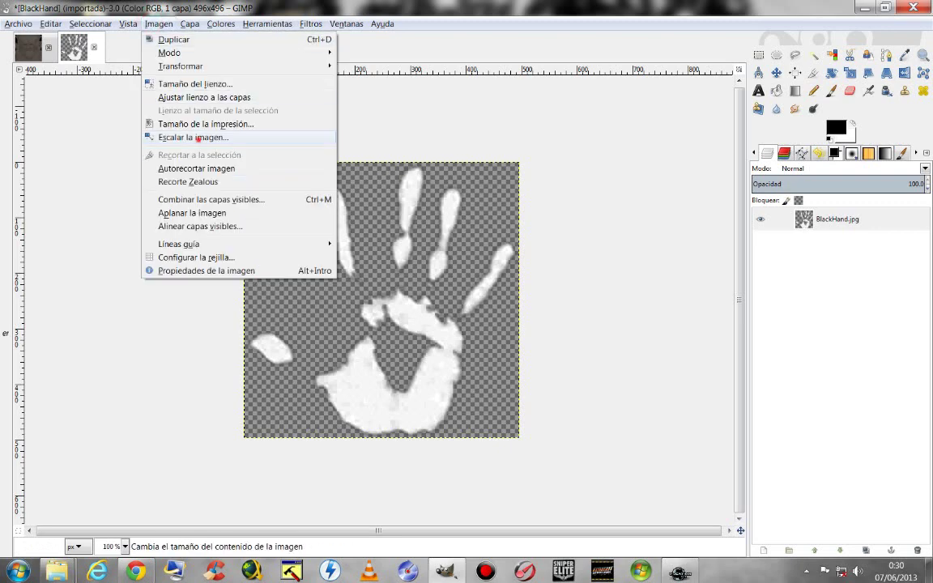
pyautogui.click(193, 137)
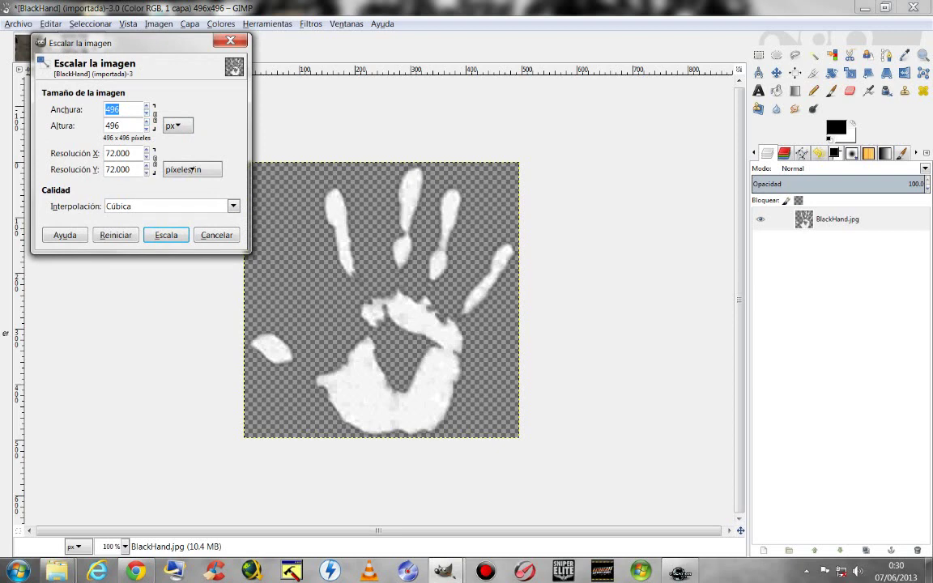
pyautogui.write('400')
pyautogui.click(122, 125)
pyautogui.click(162, 206)
pyautogui.click(160, 267)
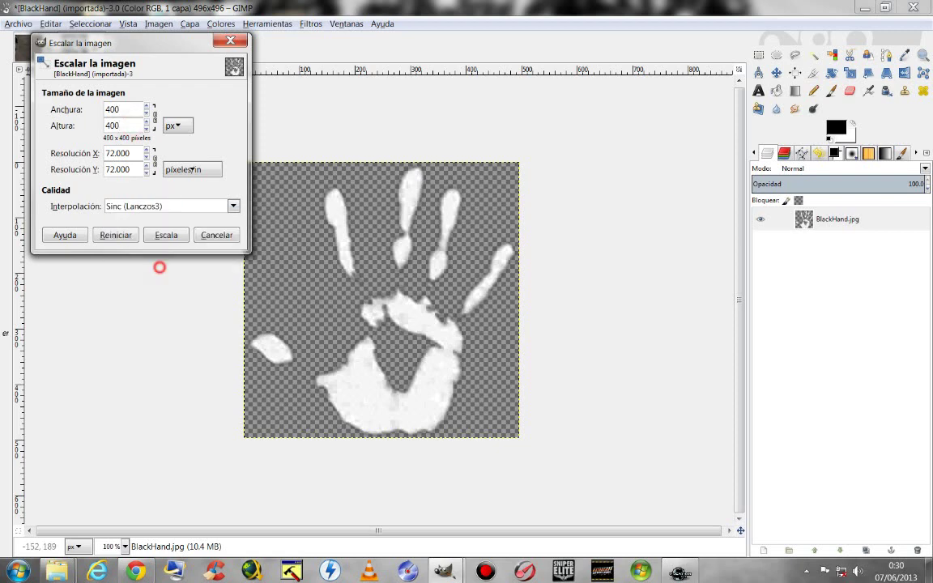
pyautogui.click(168, 234)
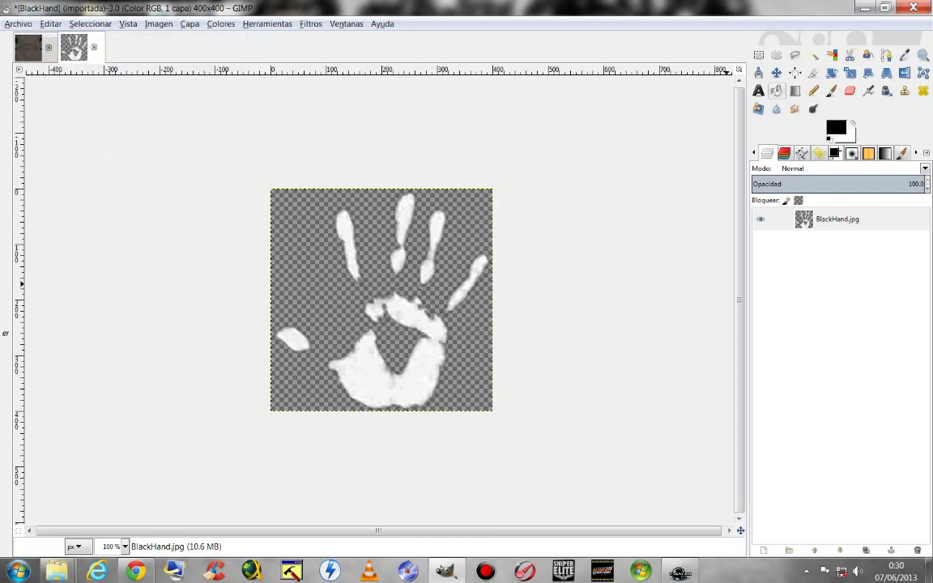
pyautogui.click(775, 90)
# Step: Set the Bucket Fill mode to Detrás so fills paint behind existing pixels
pyautogui.click(753, 153)
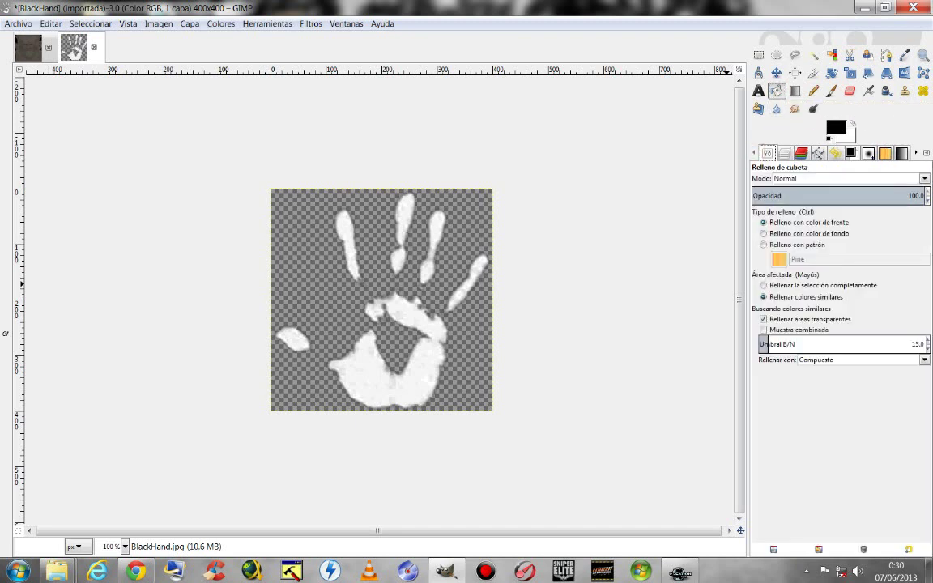
pyautogui.click(810, 178)
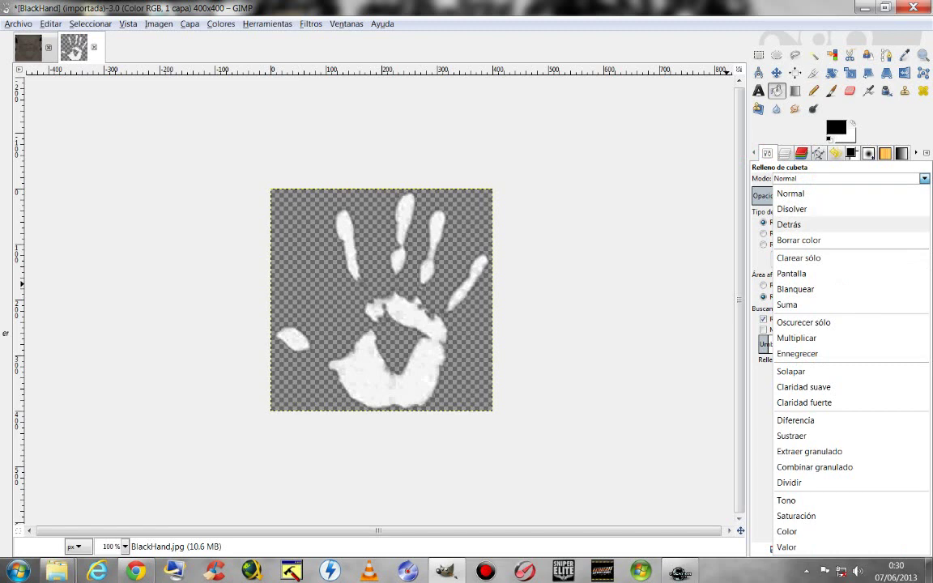
pyautogui.click(802, 224)
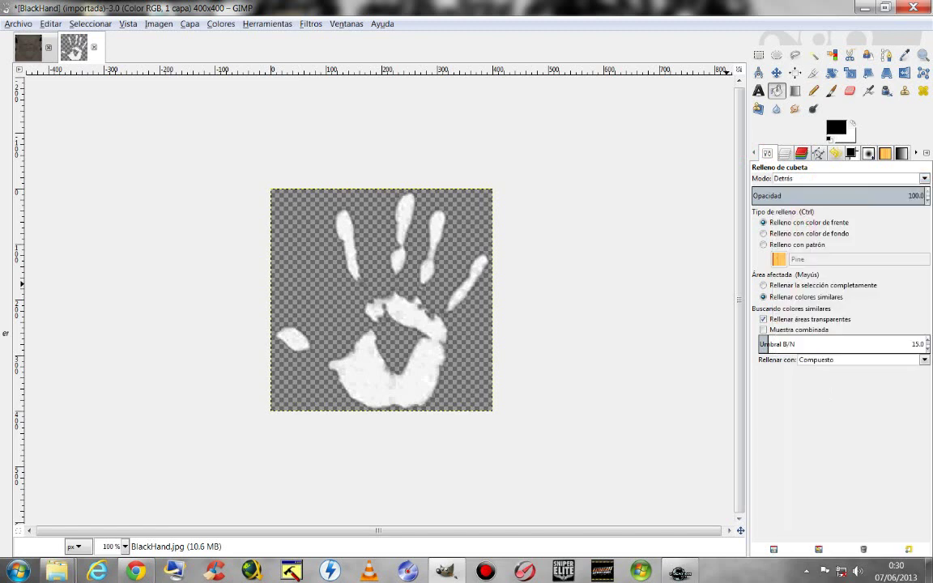
# Step: Add a new transparent layer named Capa above BlackHand.jpg
pyautogui.hotkey('ctrl', 'l')
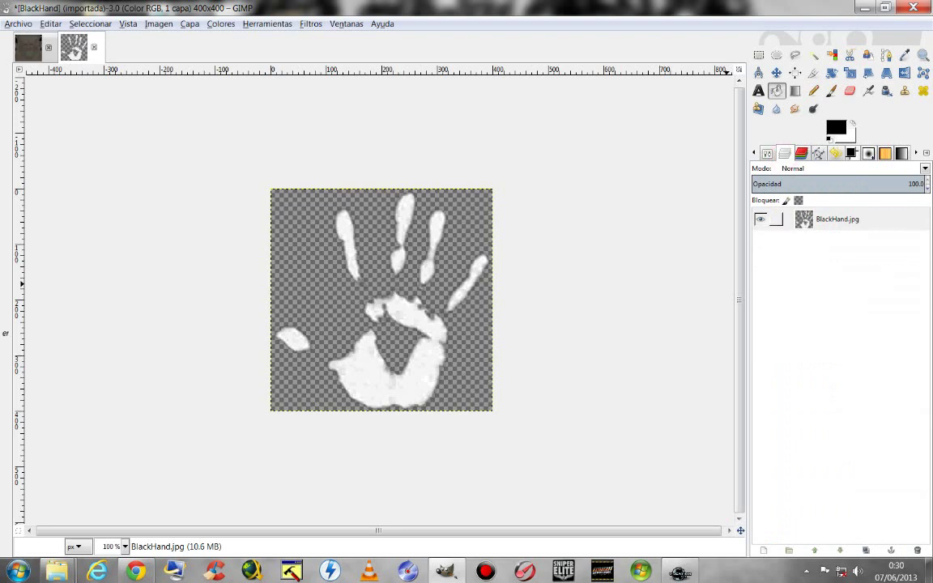
pyautogui.rightClick(806, 217)
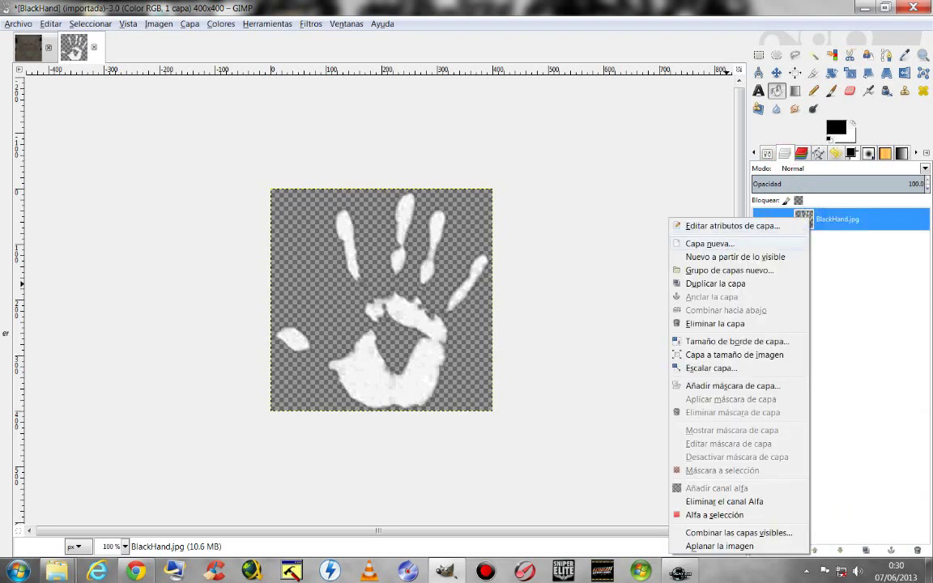
pyautogui.click(753, 243)
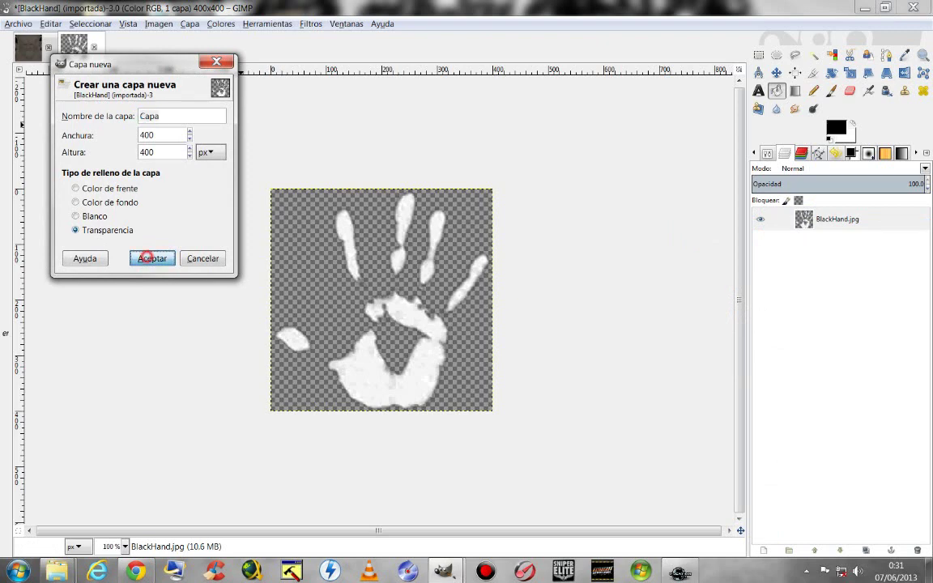
pyautogui.click(151, 258)
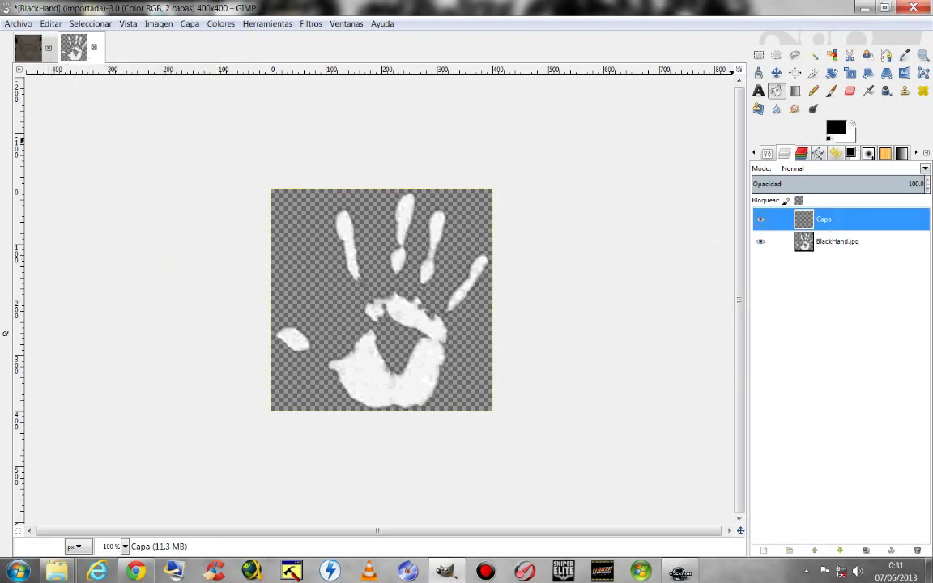
# Step: Set the foreground colour to white (ffffff)
pyautogui.click(836, 127)
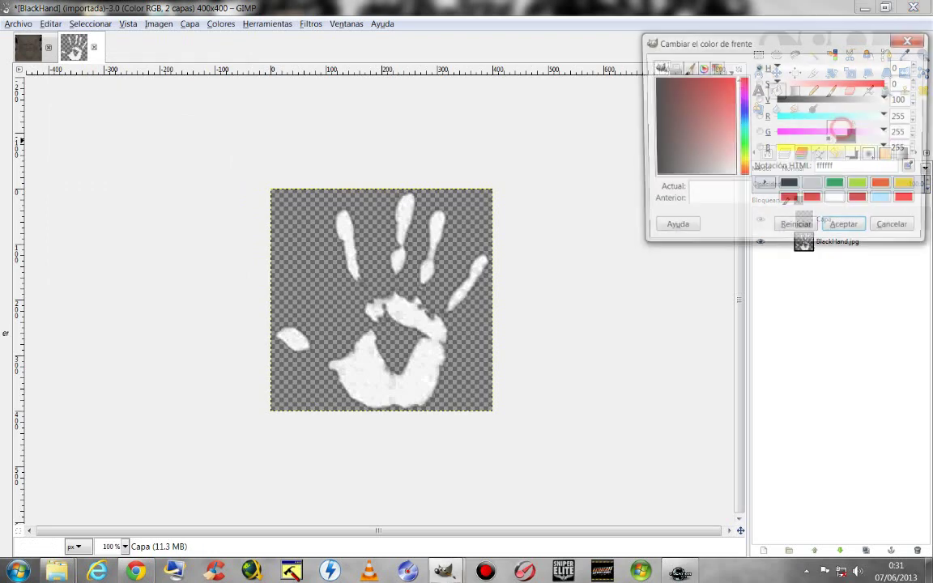
pyautogui.click(836, 201)
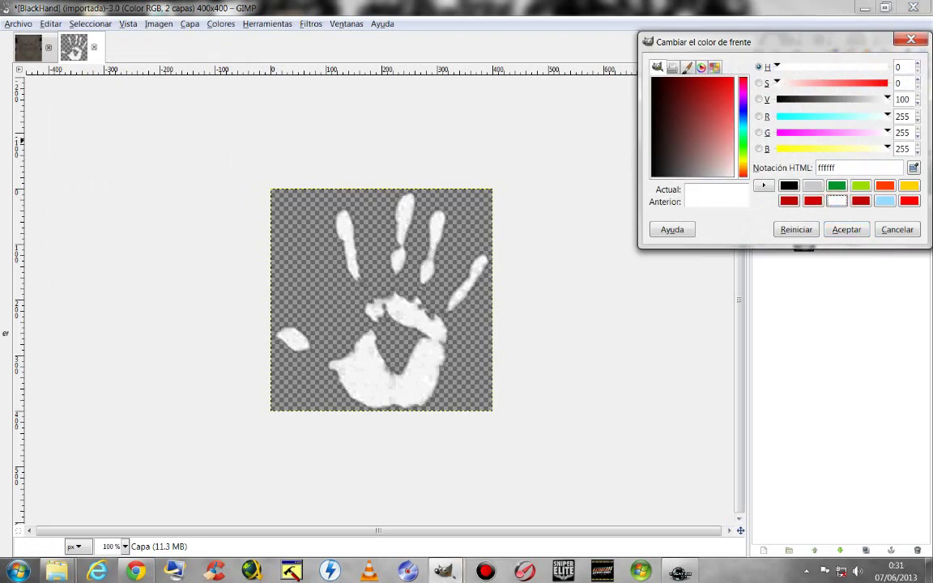
pyautogui.click(846, 229)
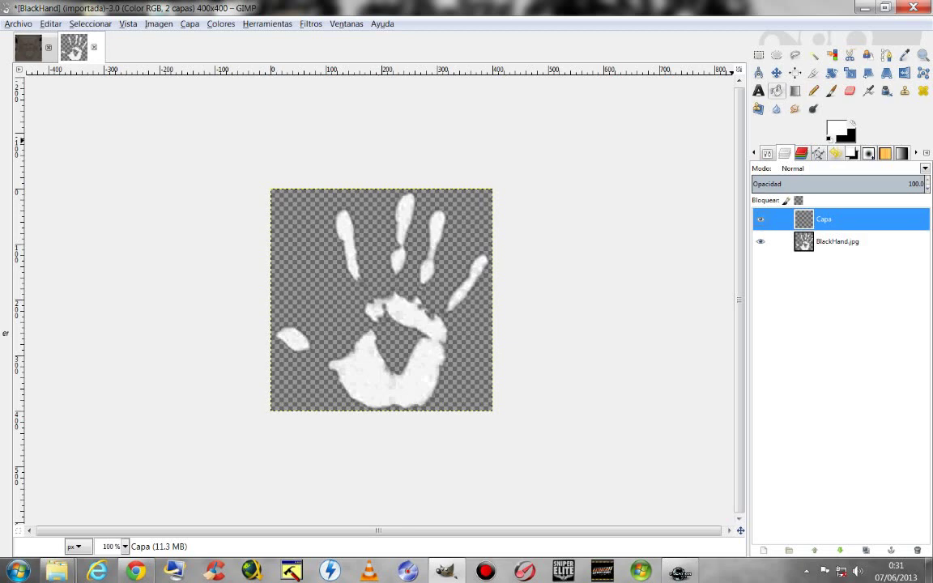
# Step: Set the Bucket Fill mode back to Normal
pyautogui.doubleClick(776, 91)
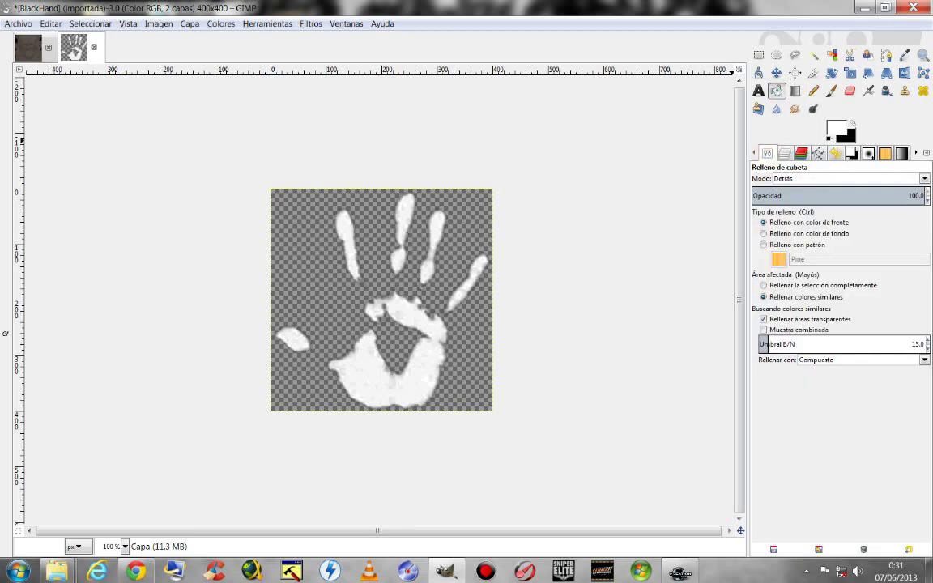
pyautogui.click(798, 178)
pyautogui.click(790, 194)
pyautogui.click(802, 178)
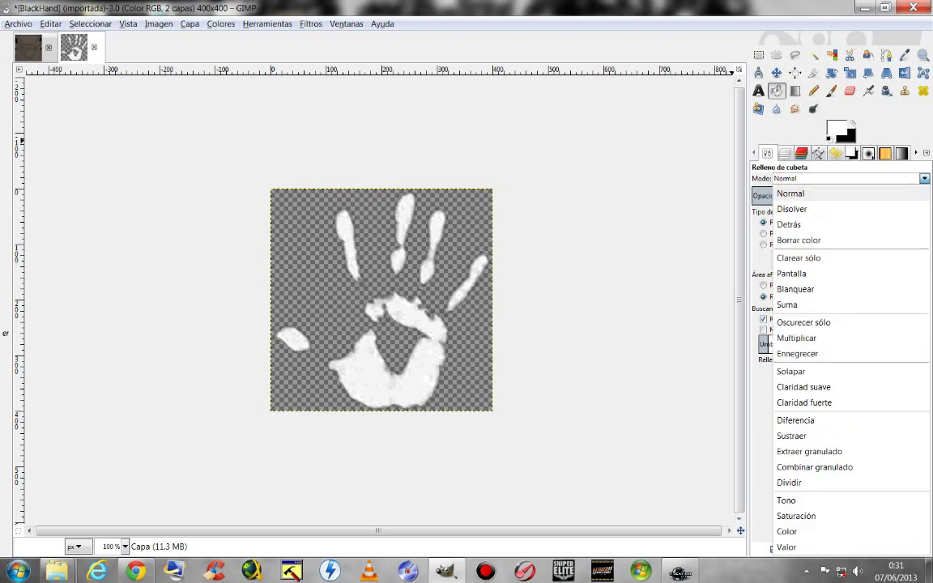
pyautogui.click(802, 194)
# Step: Select the Capa layer and fill it solid white
pyautogui.click(784, 153)
pyautogui.click(817, 212)
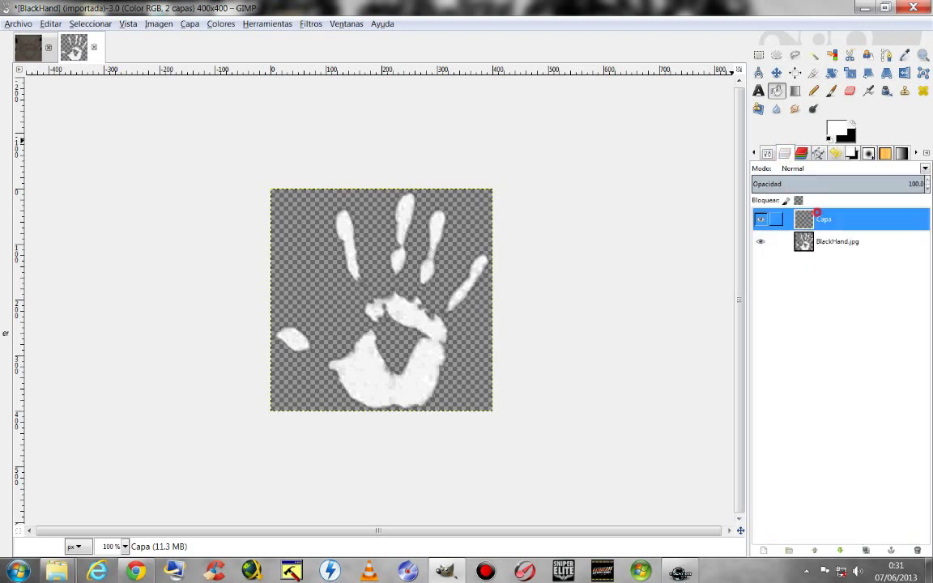
pyautogui.click(423, 238)
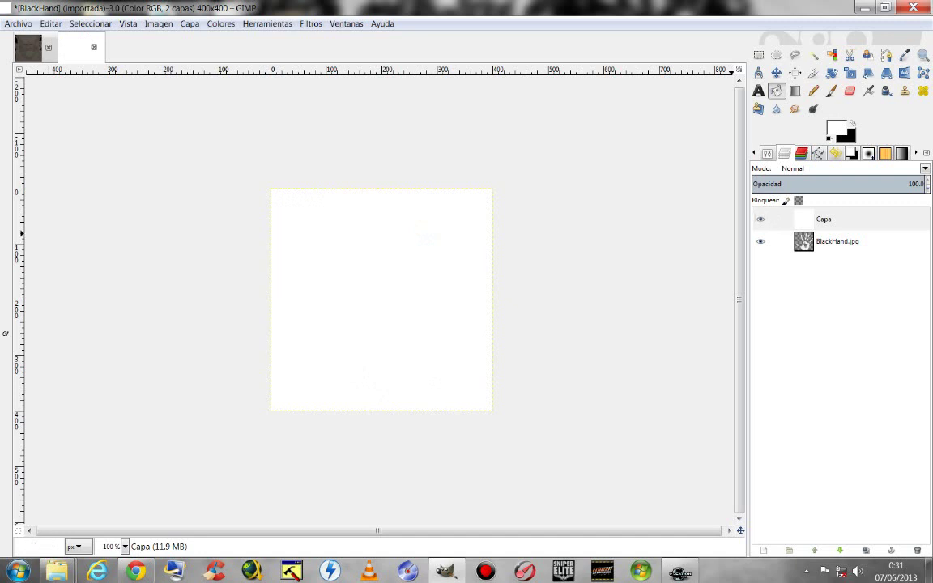
# Step: Try the white Capa layer in Disolver, Clarear sólo, Pantalla, Blanquear, Suma and Oscurecer sólo modes
pyautogui.click(810, 169)
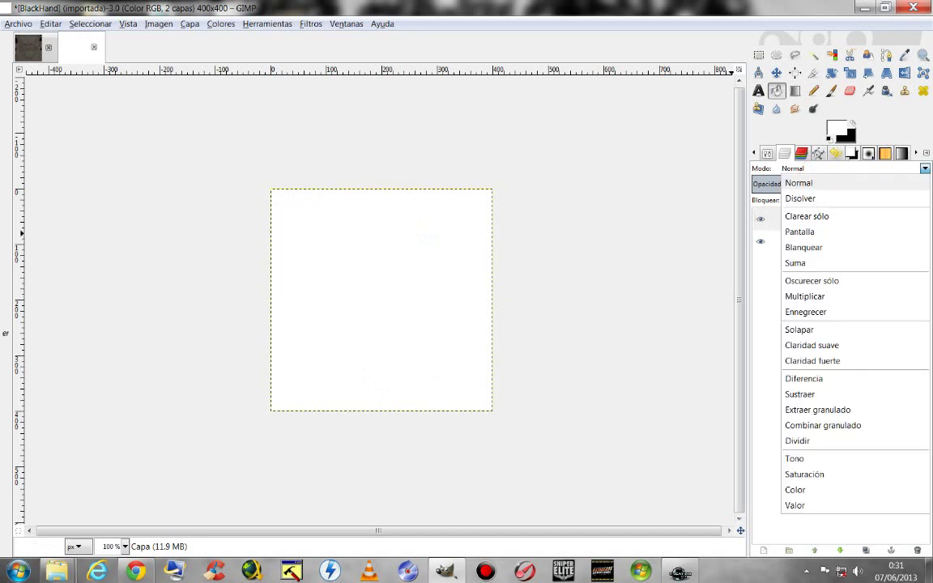
pyautogui.click(801, 183)
pyautogui.click(814, 197)
pyautogui.click(810, 168)
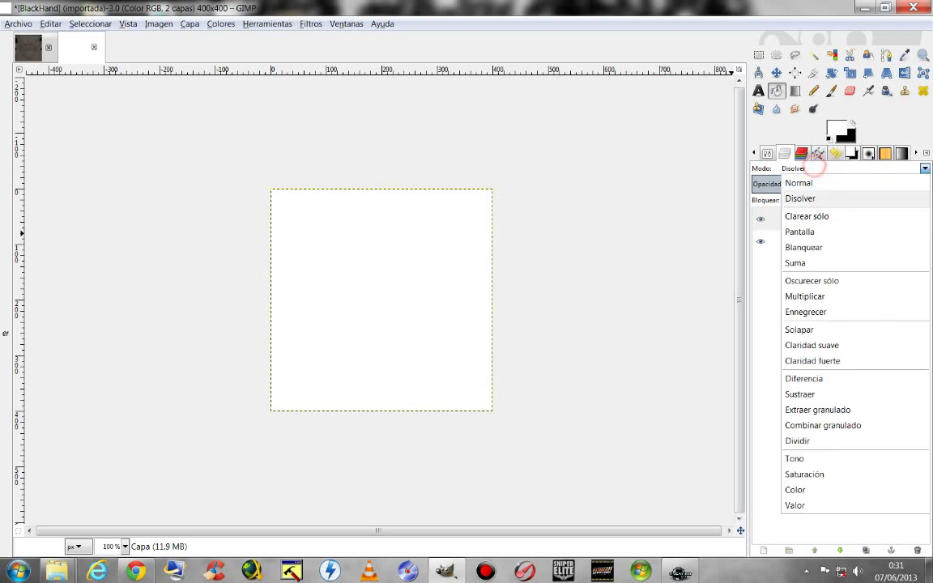
pyautogui.click(810, 214)
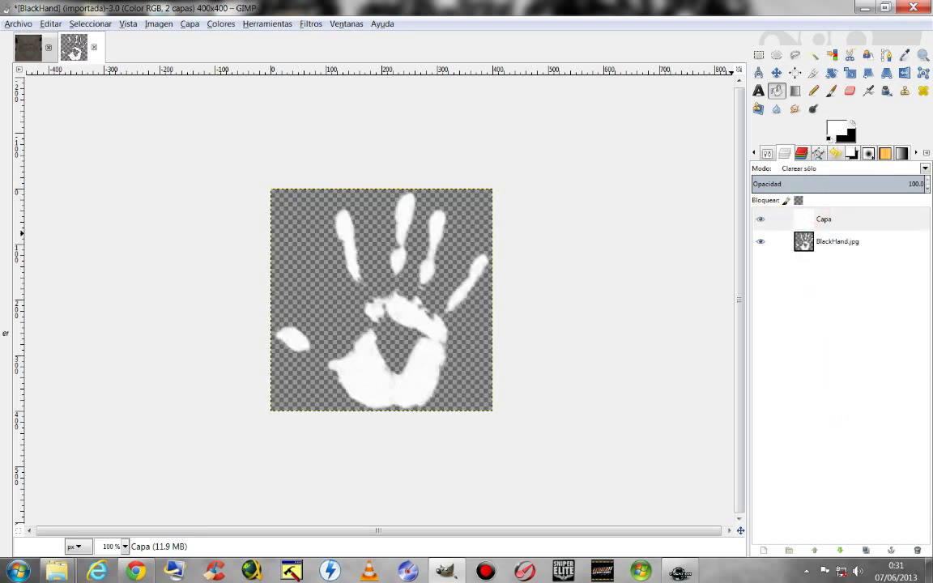
pyautogui.click(785, 168)
pyautogui.click(810, 232)
pyautogui.click(816, 169)
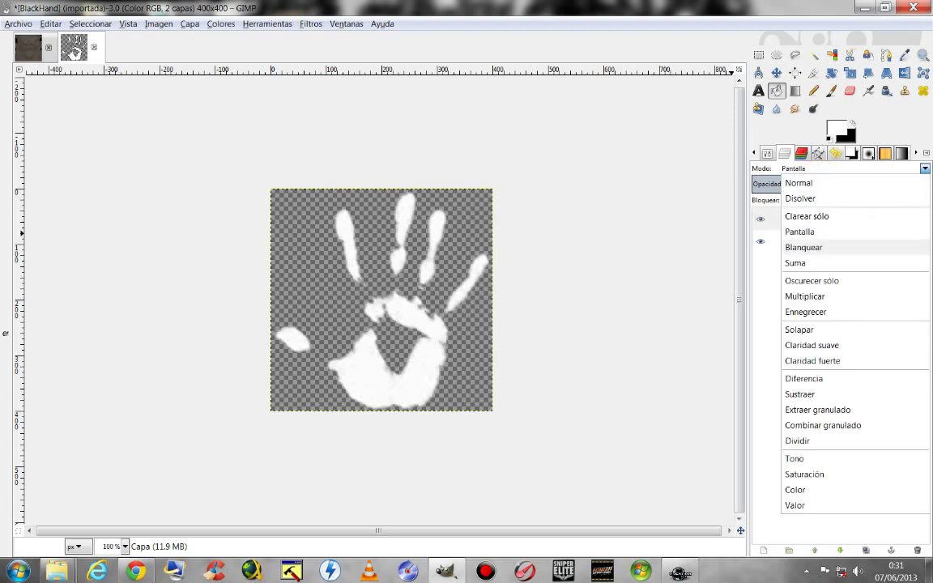
pyautogui.click(793, 245)
pyautogui.click(809, 168)
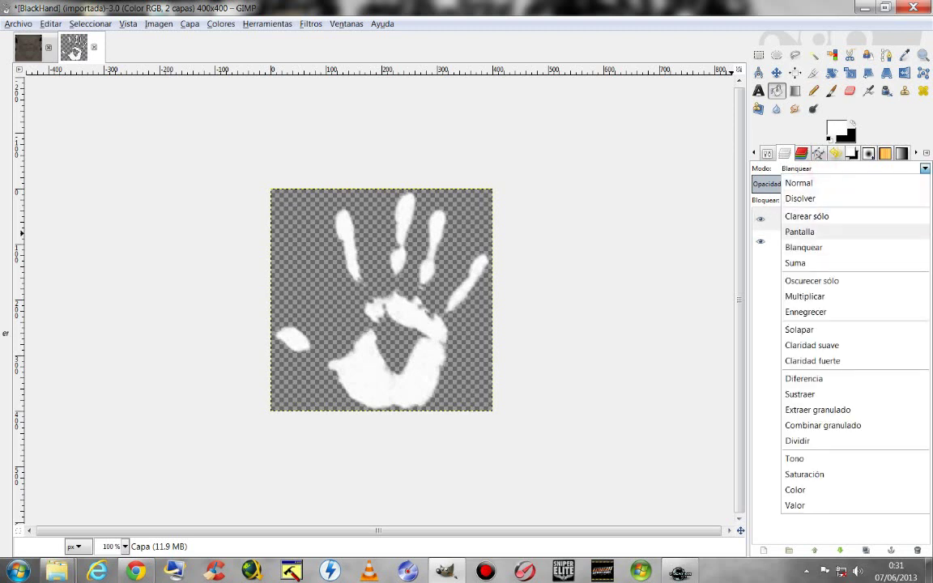
pyautogui.click(789, 262)
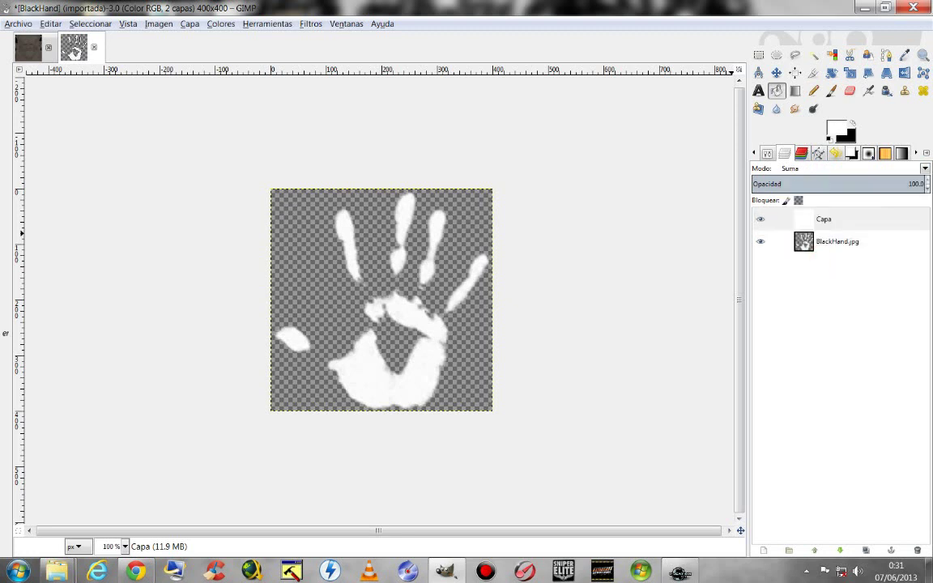
pyautogui.click(809, 169)
pyautogui.click(802, 279)
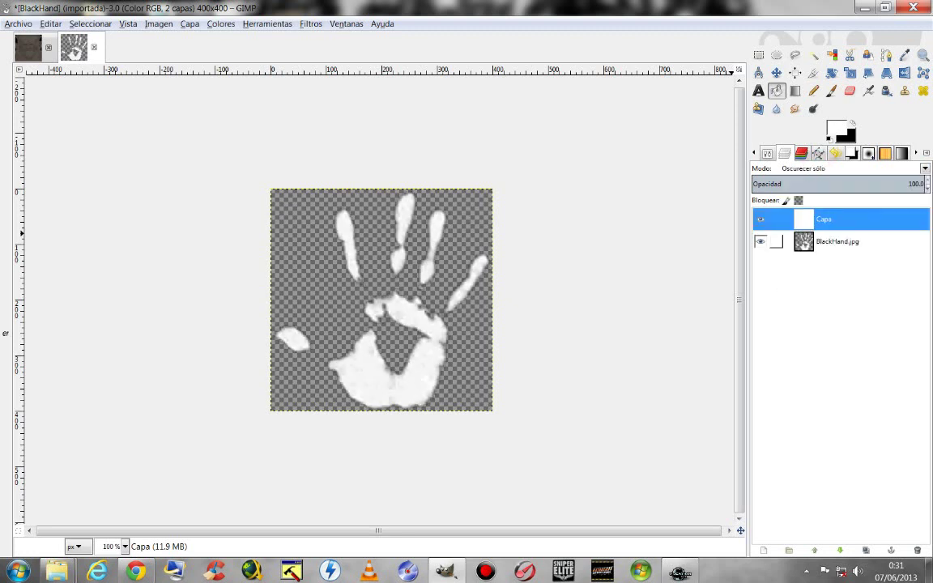
# Step: Settle Capa on Solapar blend mode and merge it down into BlackHand.jpg
pyautogui.click(817, 169)
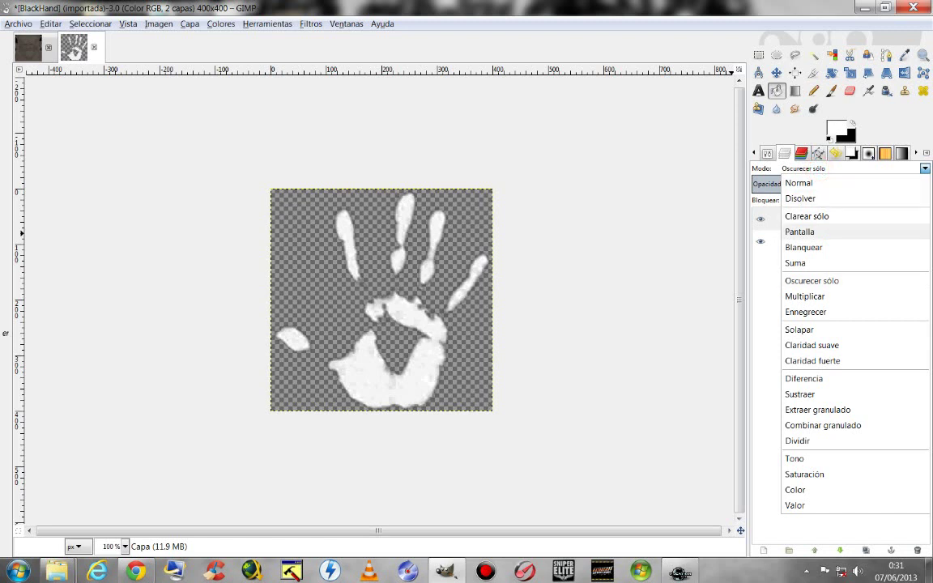
pyautogui.click(805, 296)
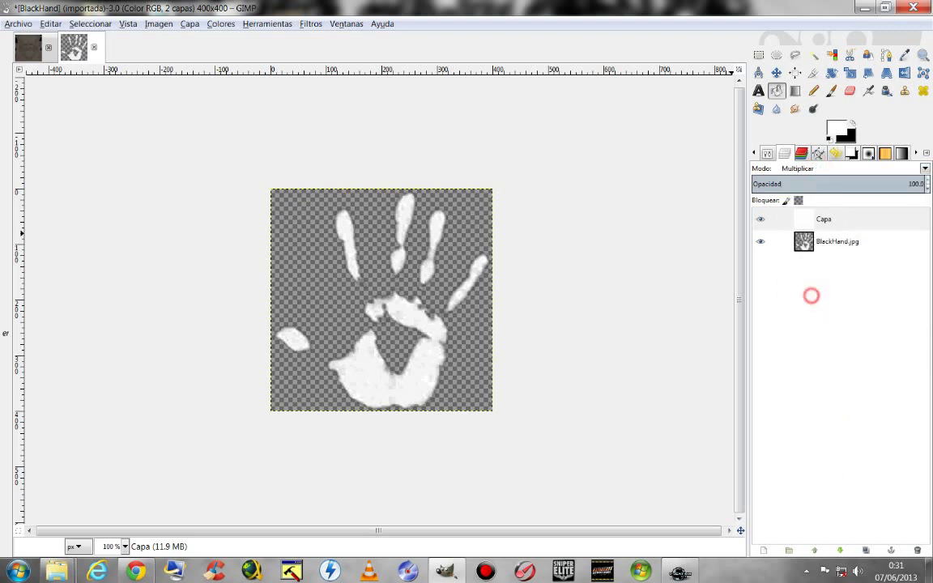
pyautogui.click(810, 168)
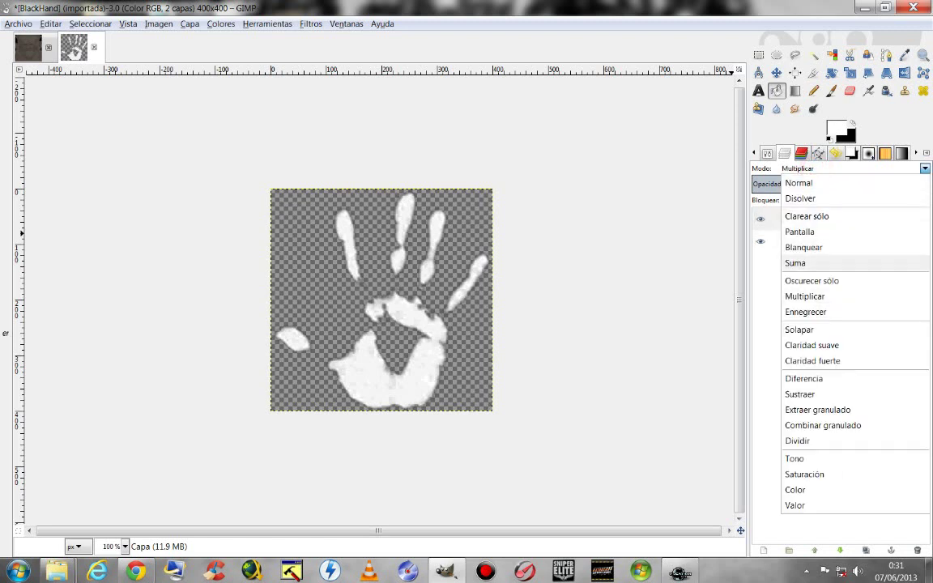
pyautogui.click(807, 281)
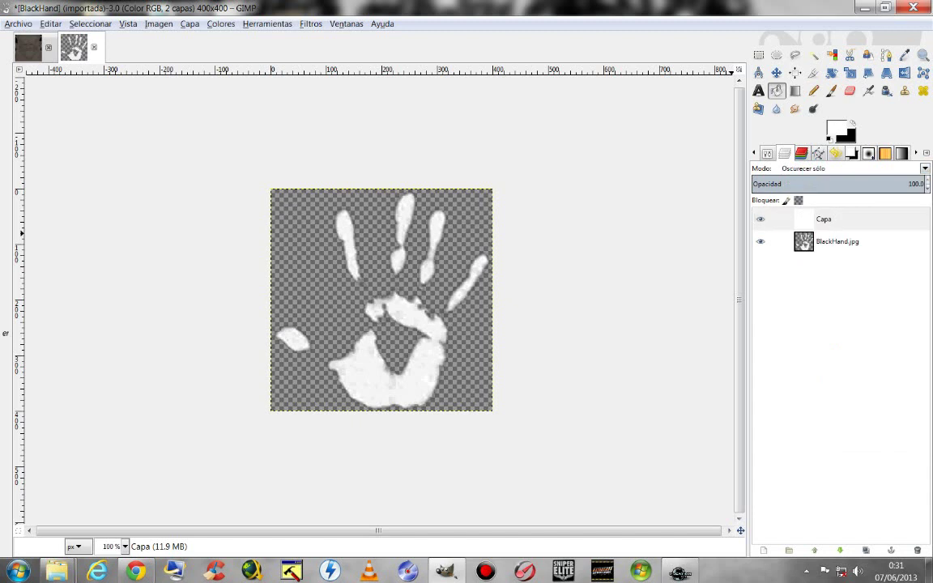
pyautogui.click(809, 168)
pyautogui.click(805, 312)
pyautogui.click(810, 168)
pyautogui.click(799, 329)
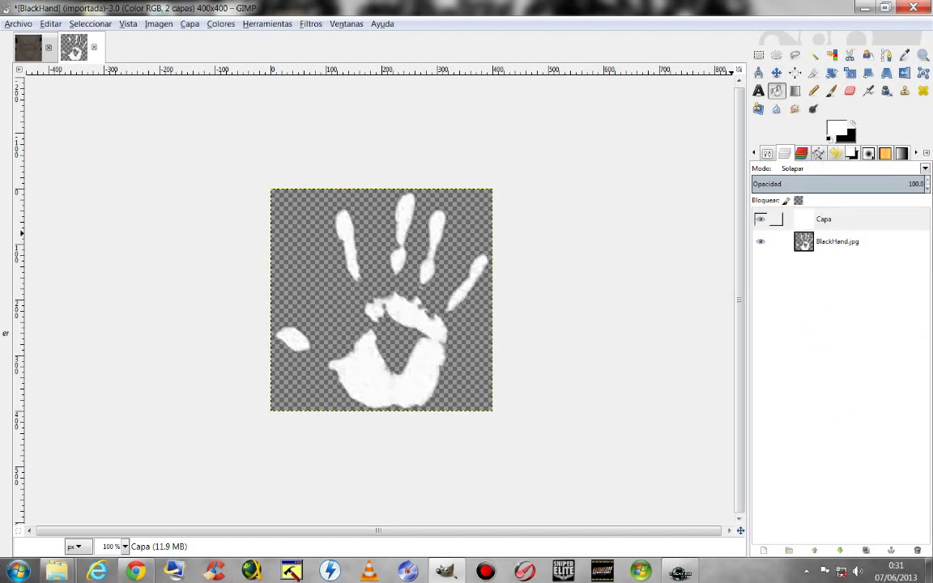
pyautogui.rightClick(802, 219)
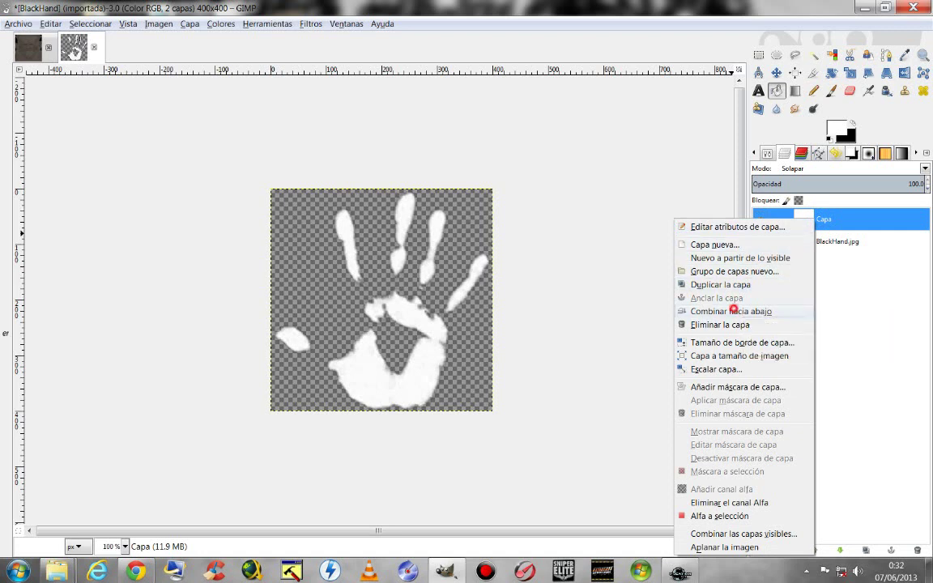
pyautogui.click(733, 312)
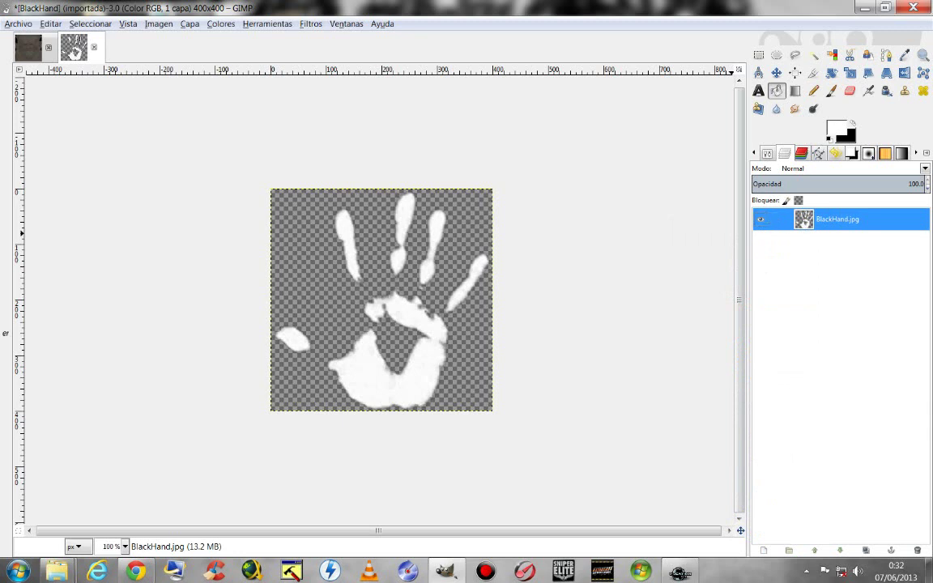
# Step: Bucket-fill the whole transparent background black in Detrás mode behind the white handprint
pyautogui.click(766, 153)
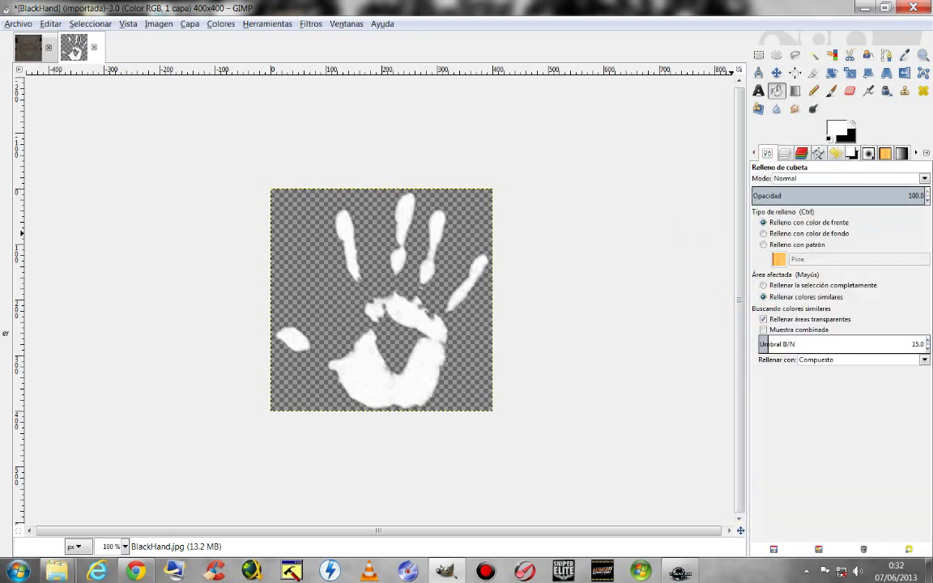
pyautogui.press('x')
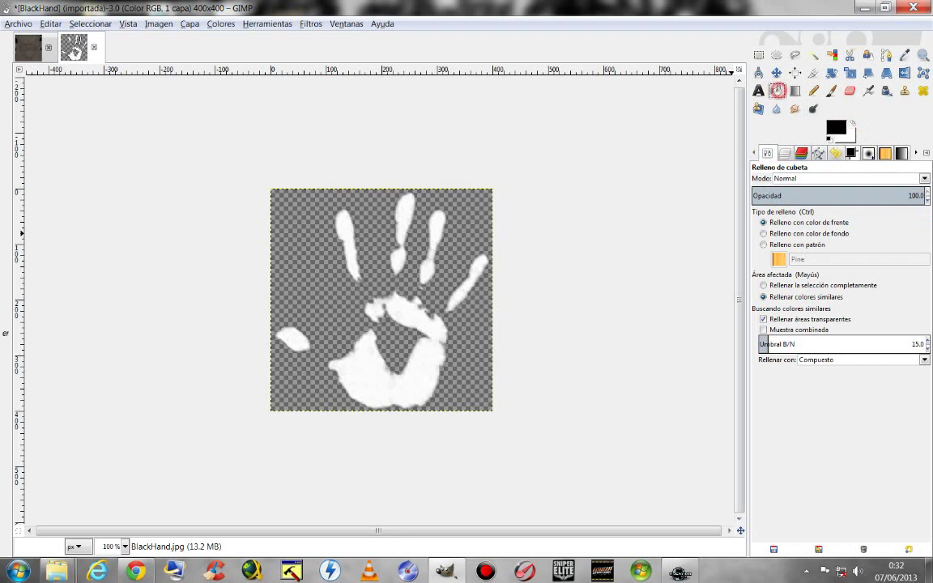
pyautogui.click(842, 178)
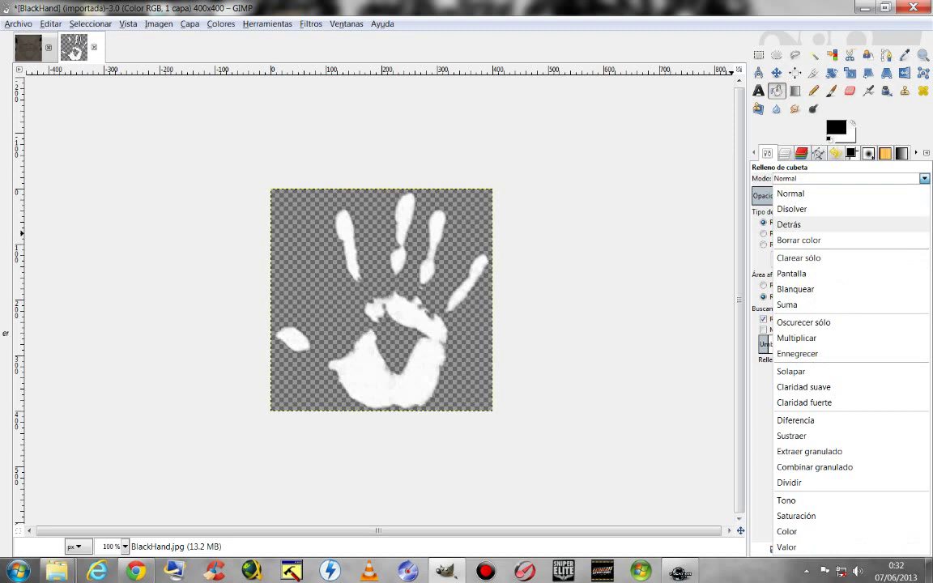
pyautogui.click(790, 225)
pyautogui.hotkey('ctrl', 'l')
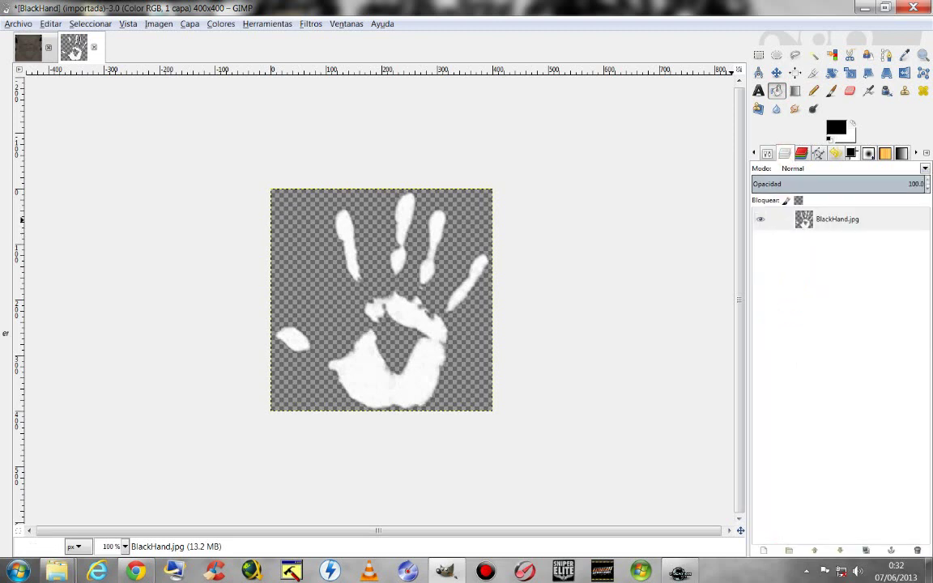
pyautogui.click(767, 153)
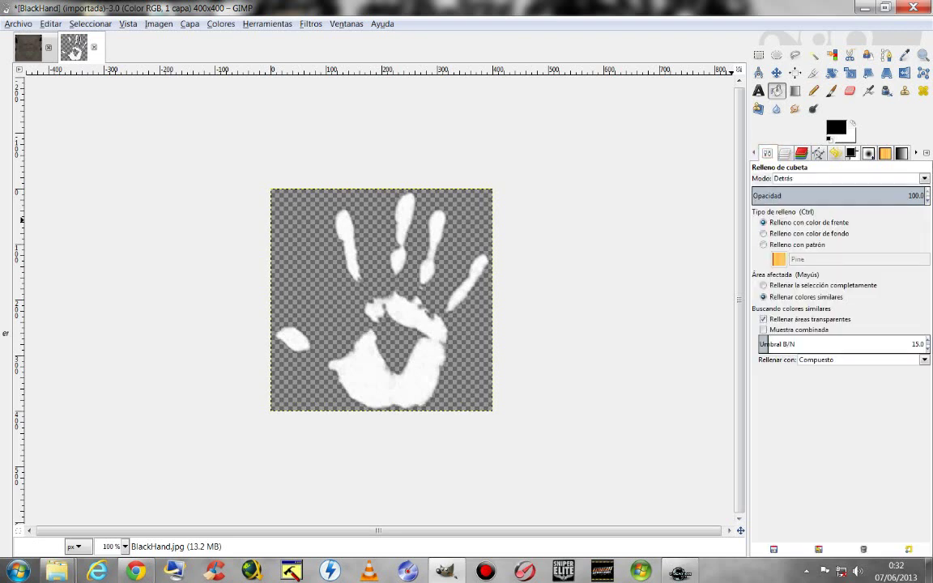
pyautogui.click(763, 285)
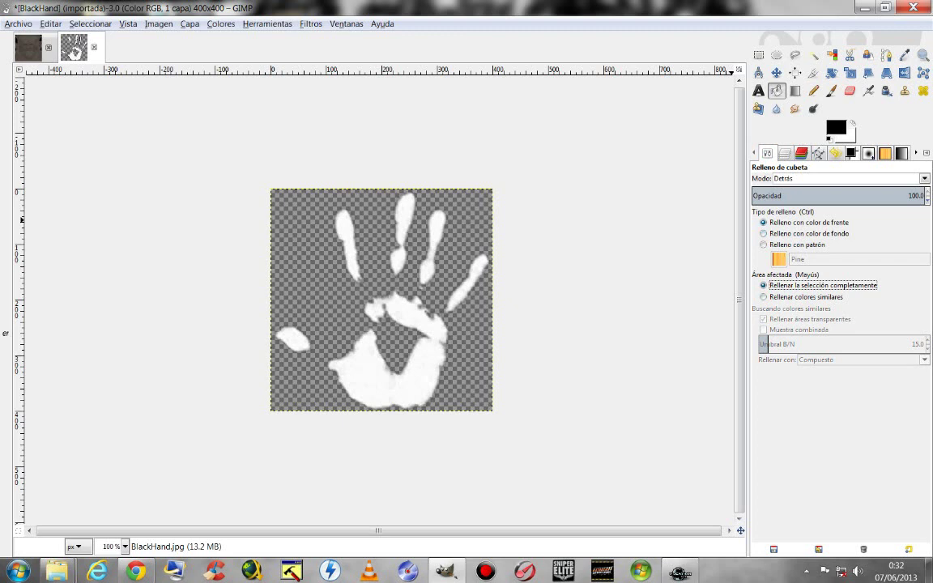
pyautogui.click(388, 258)
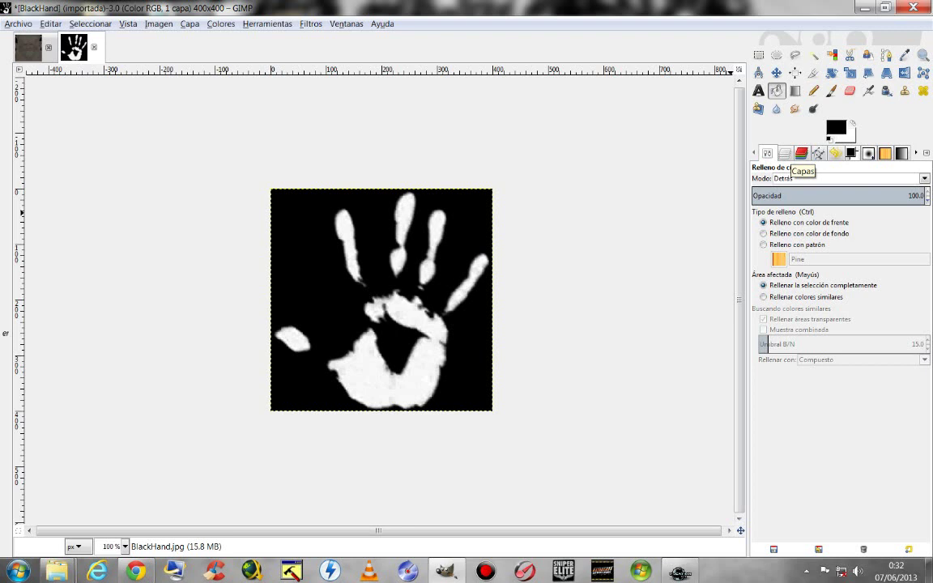
# Step: Undo the black background Bucket Fill
pyautogui.press('ctrl')
pyautogui.click(89, 22)
pyautogui.moveTo(51, 24)
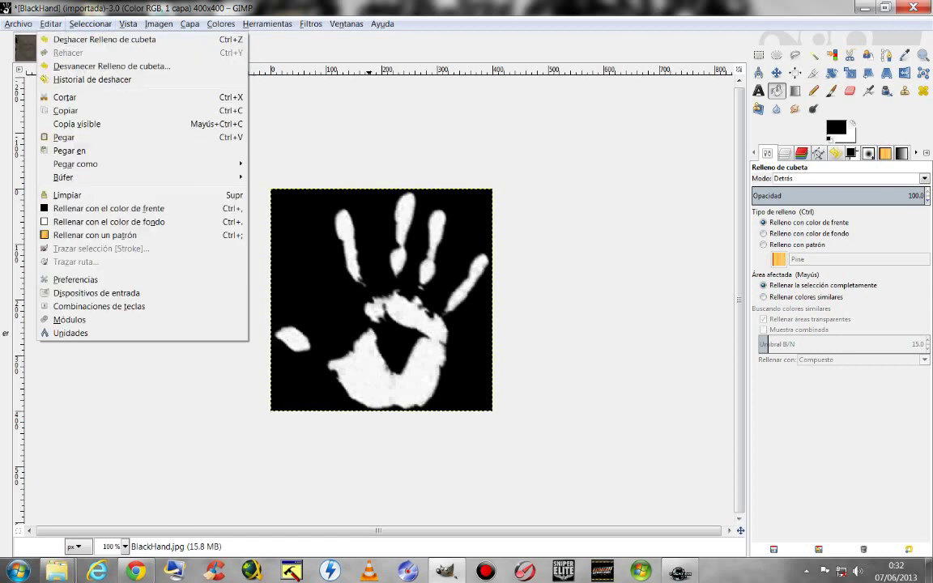
pyautogui.click(104, 39)
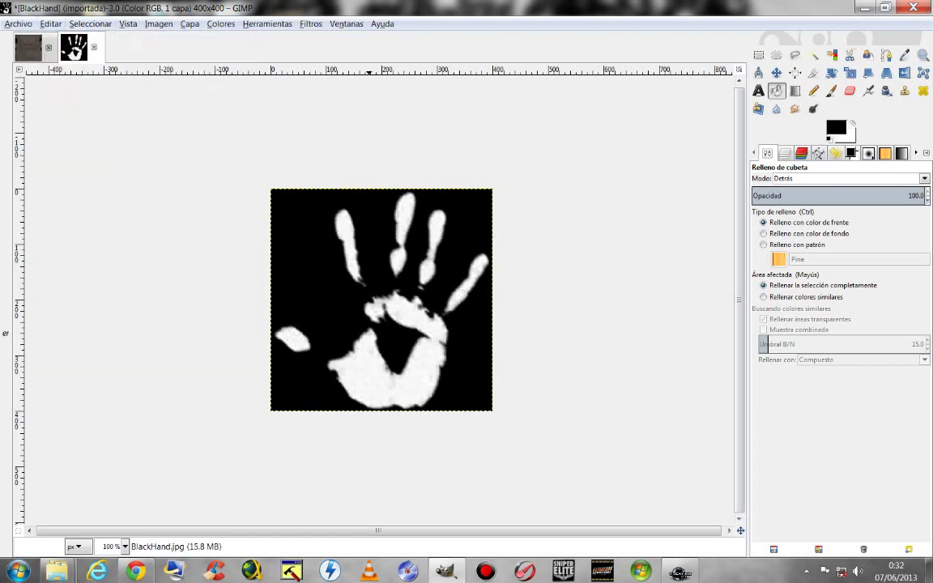
pyautogui.click(50, 24)
pyautogui.click(51, 36)
pyautogui.click(50, 23)
pyautogui.click(54, 39)
pyautogui.click(54, 39)
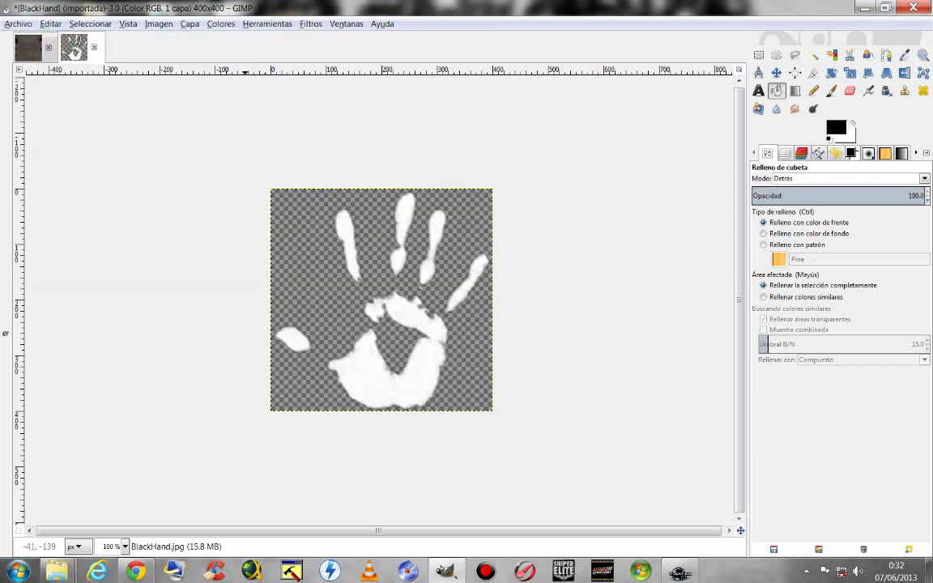
# Step: Copy the white handprint and switch to the malehead face texture
pyautogui.click(50, 24)
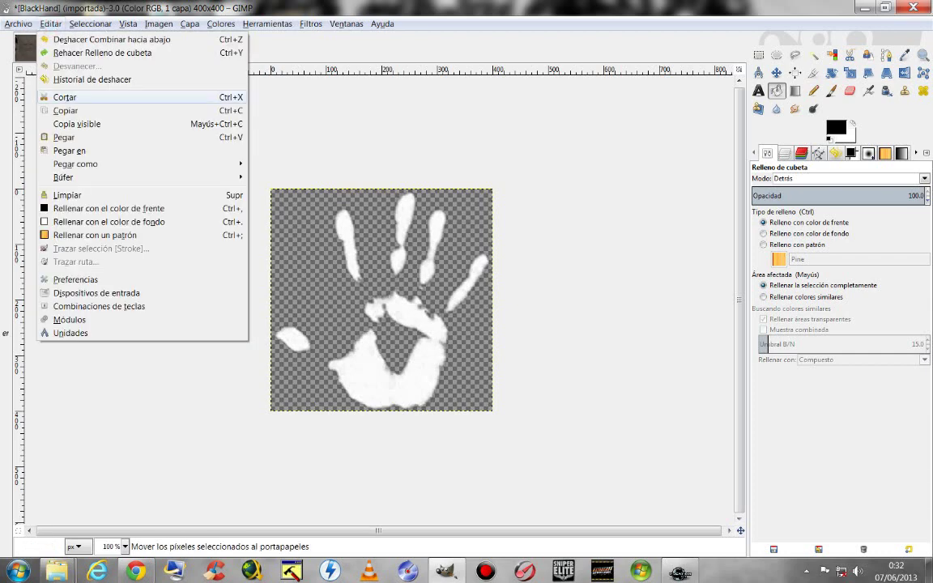
pyautogui.click(73, 108)
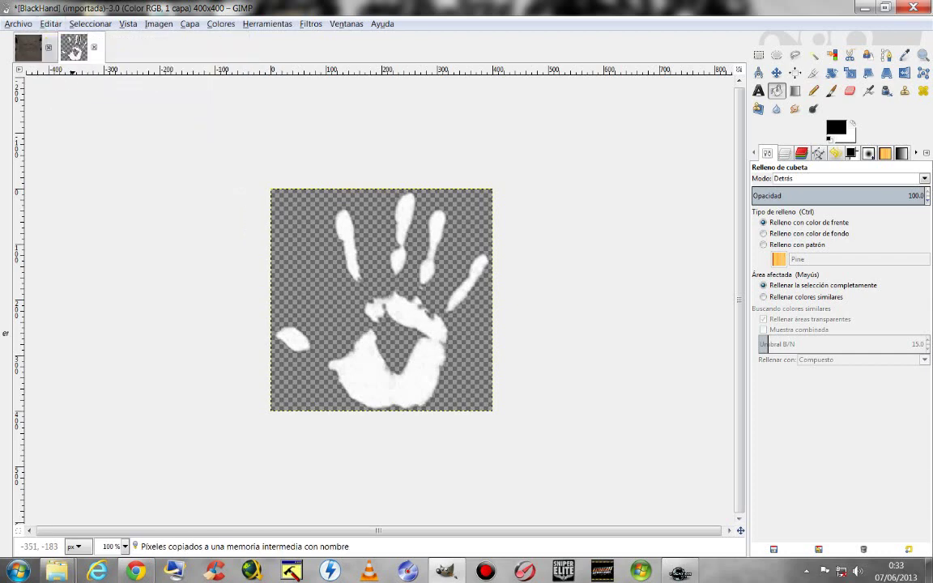
pyautogui.click(28, 47)
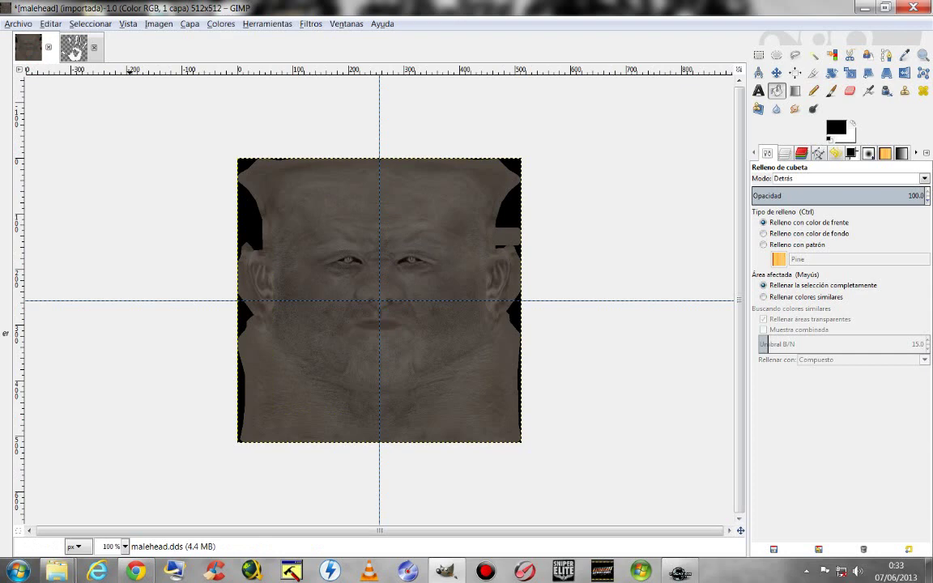
# Step: Paste the handprint onto the malehead texture and convert it into the new layer Capa pegada
pyautogui.click(172, 69)
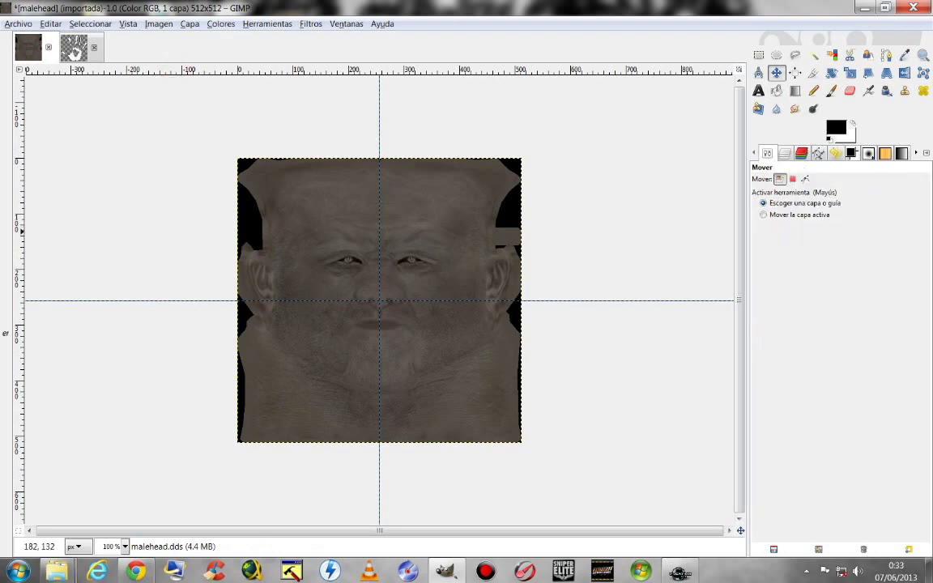
pyautogui.click(51, 24)
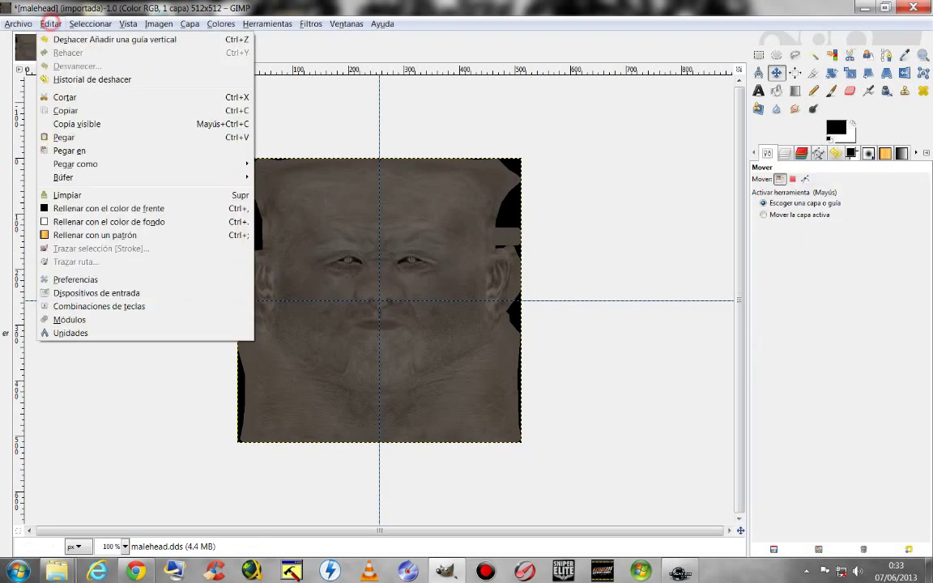
pyautogui.click(72, 137)
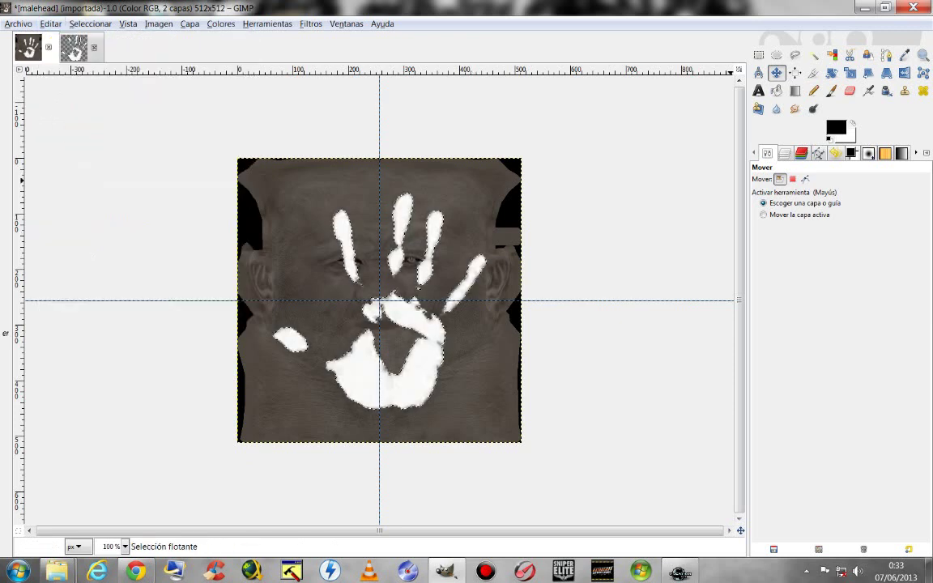
pyautogui.click(784, 153)
pyautogui.rightClick(826, 219)
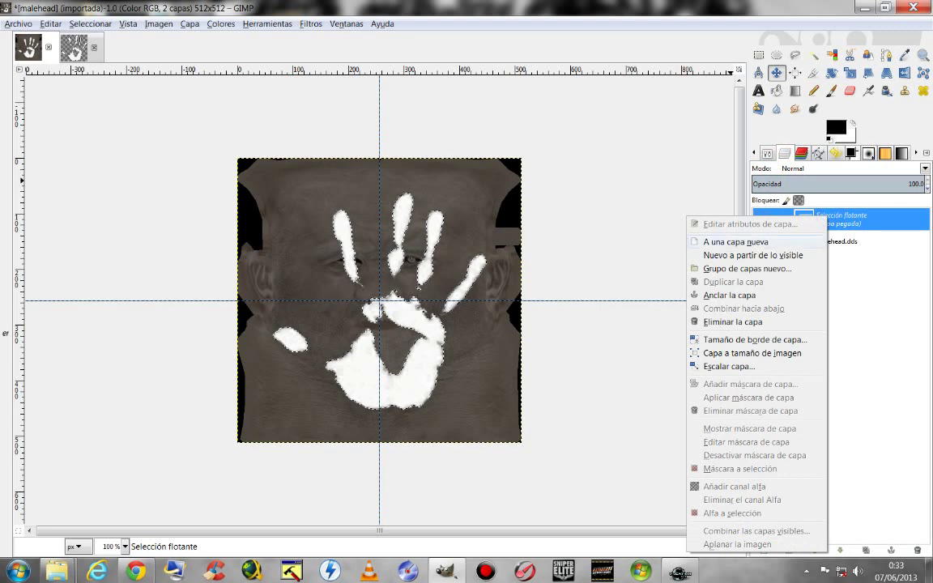
pyautogui.click(729, 241)
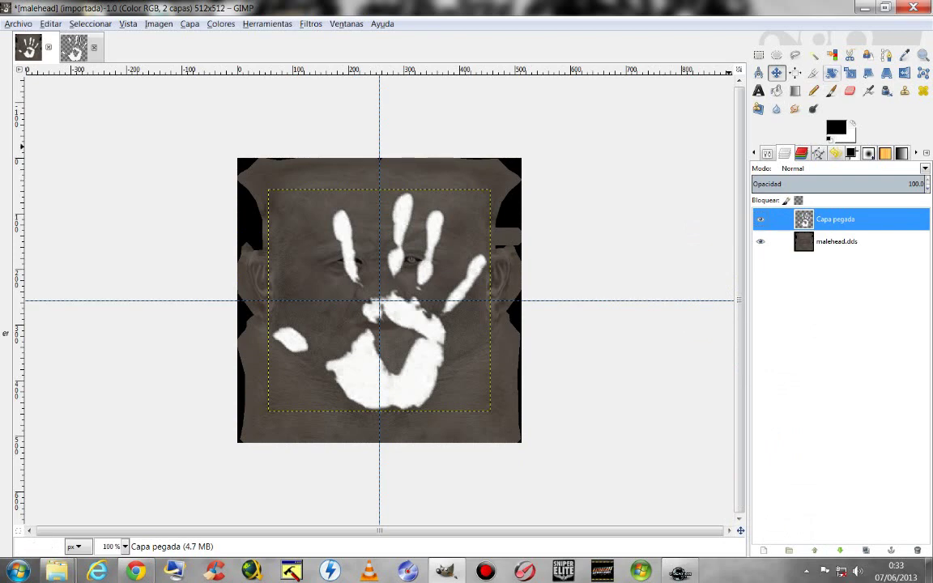
pyautogui.click(849, 73)
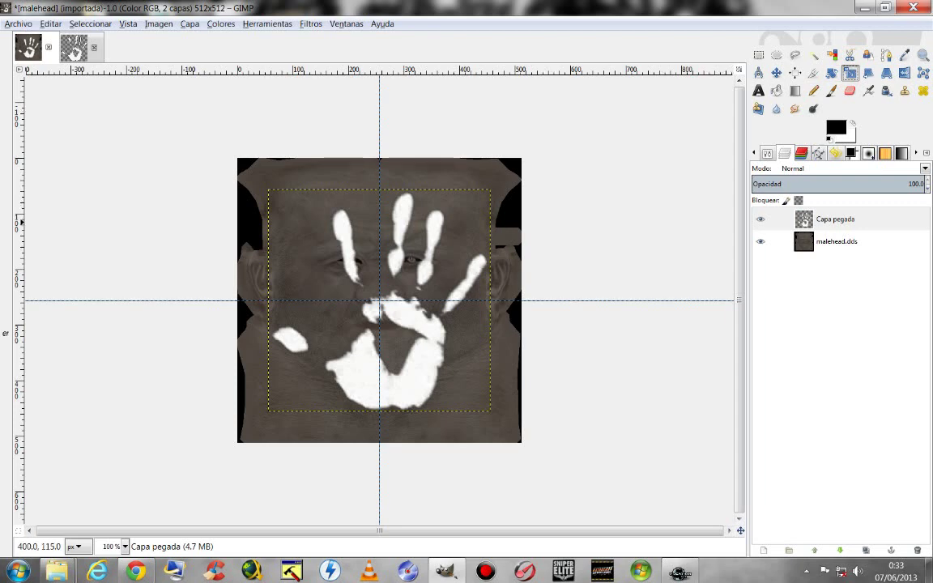
# Step: Scale the handprint proportionally to 127×127 px and move it onto the forehead above the eyes
pyautogui.click(413, 199)
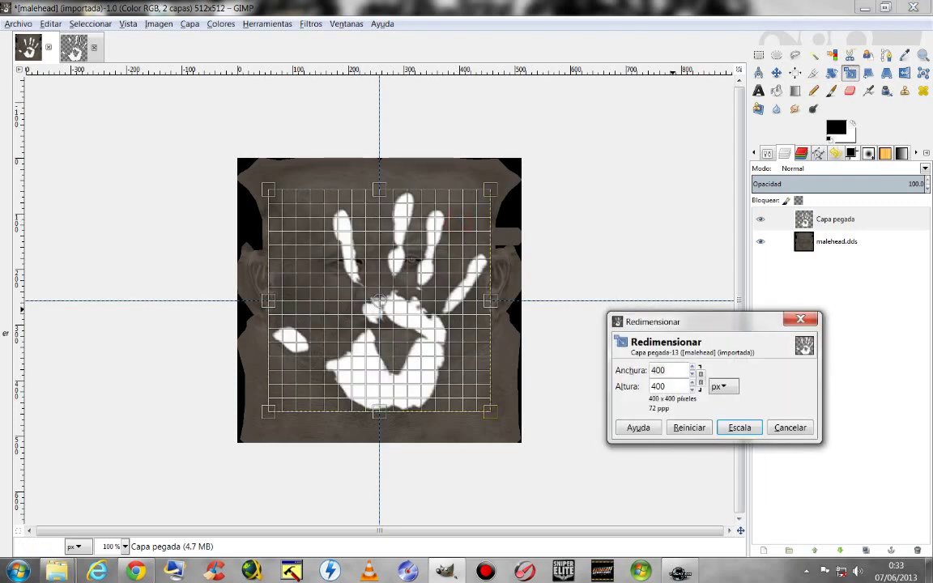
pyautogui.click(700, 378)
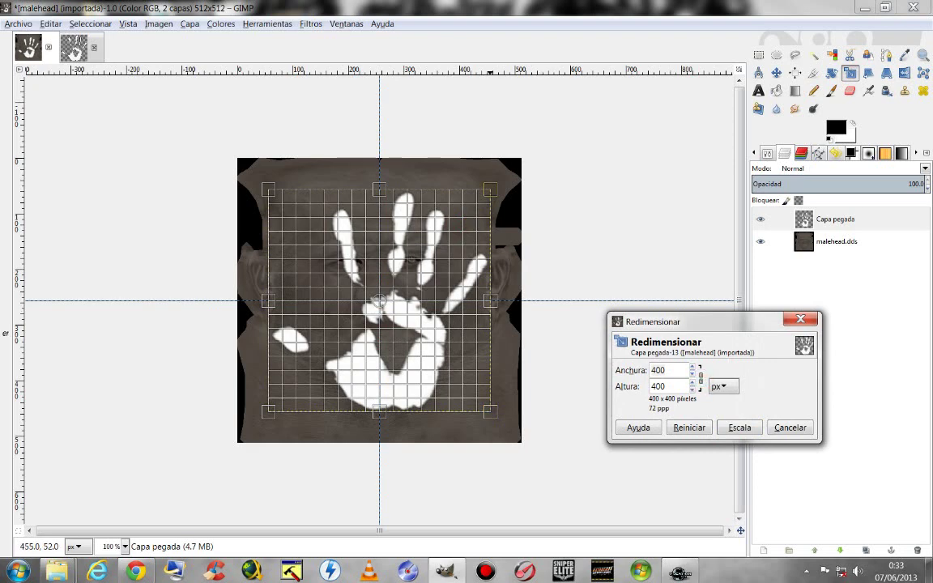
pyautogui.moveTo(489, 188); pyautogui.dragTo(455, 224)
pyautogui.moveTo(404, 274); pyautogui.dragTo(380, 348)
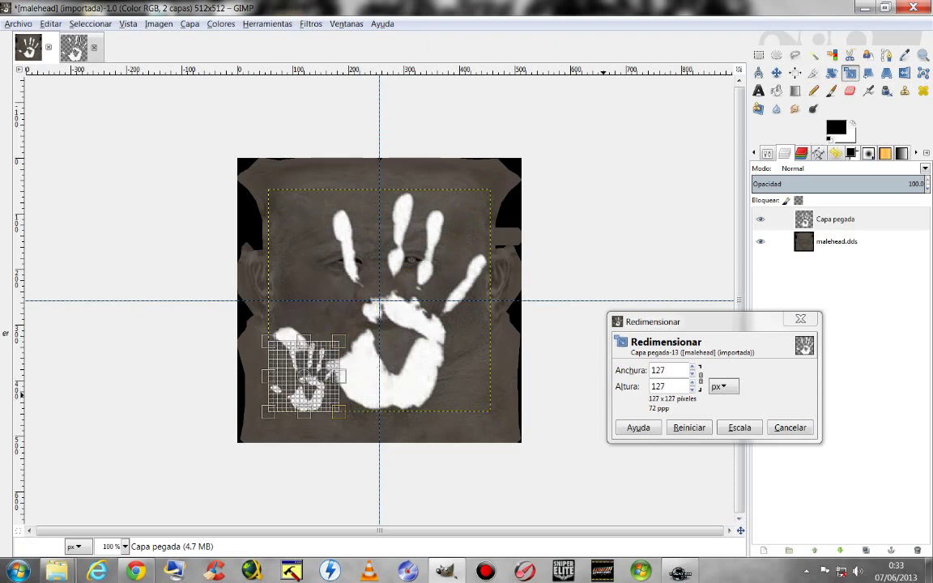
pyautogui.click(739, 427)
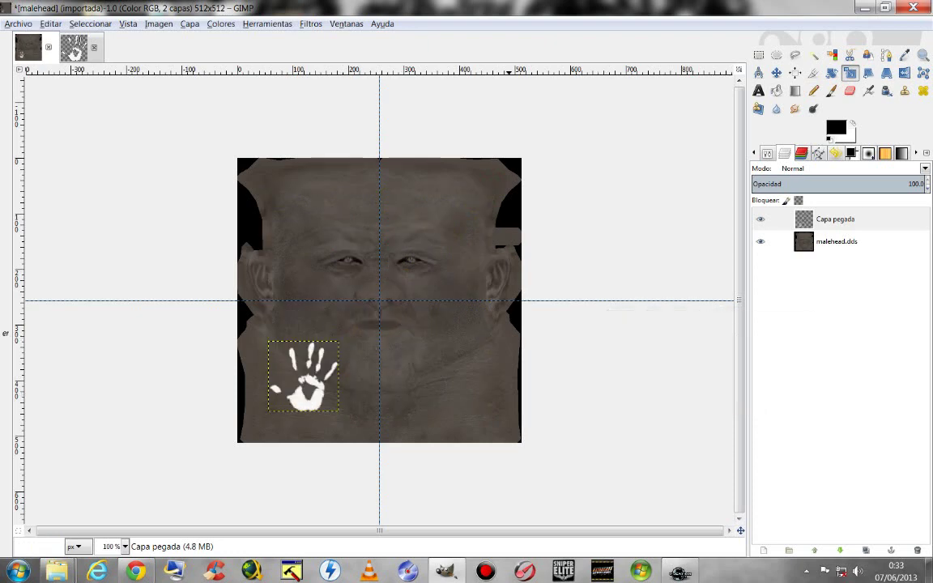
pyautogui.press('m')
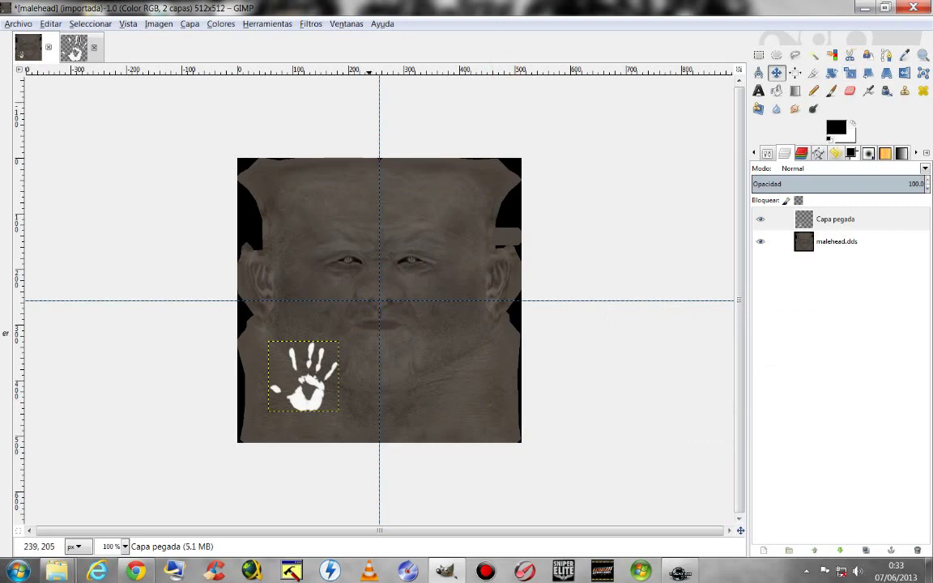
pyautogui.moveTo(317, 402); pyautogui.dragTo(391, 236)
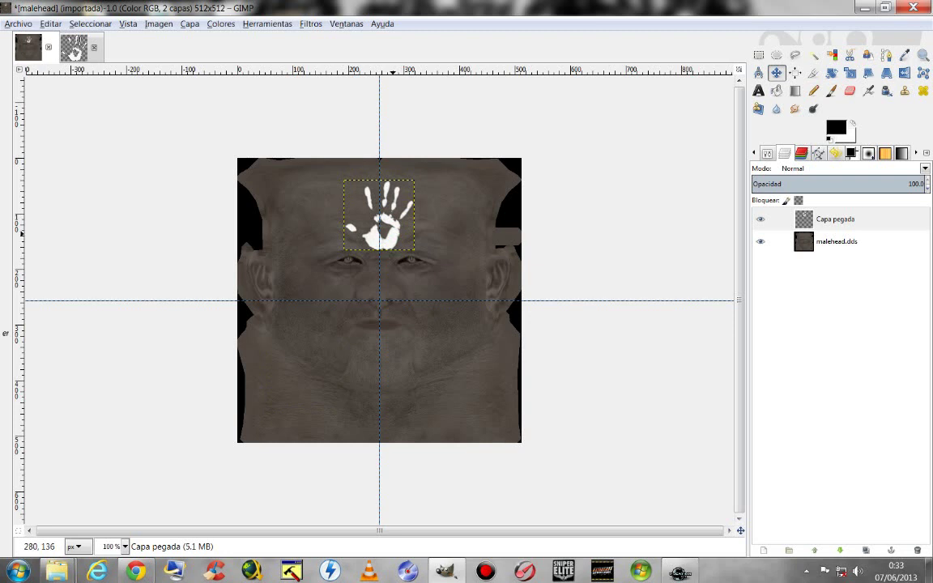
# Step: Expand the handprint layer to the 512×512 image size and hide the malehead.dds layer
pyautogui.rightClick(392, 234)
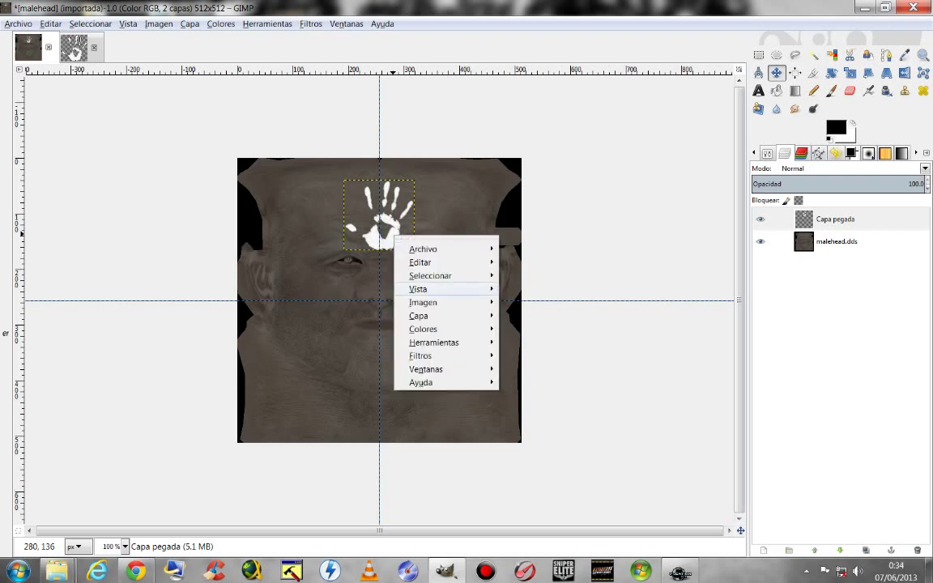
pyautogui.moveTo(418, 316)
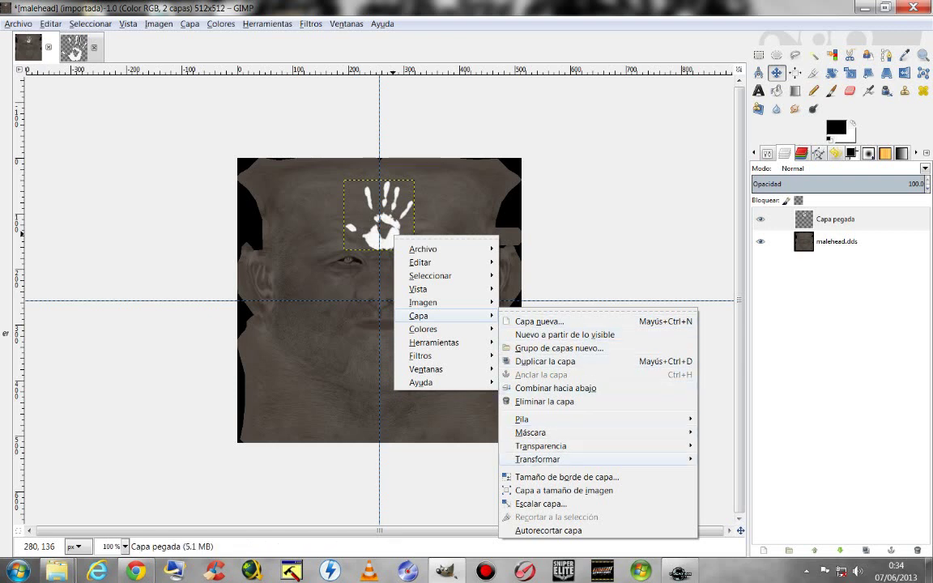
pyautogui.click(575, 491)
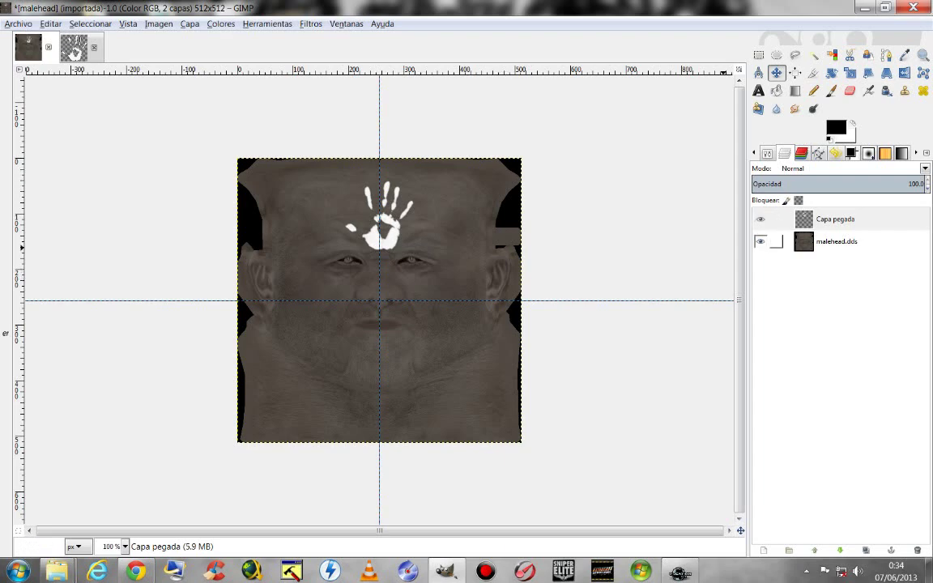
pyautogui.click(760, 241)
pyautogui.click(759, 241)
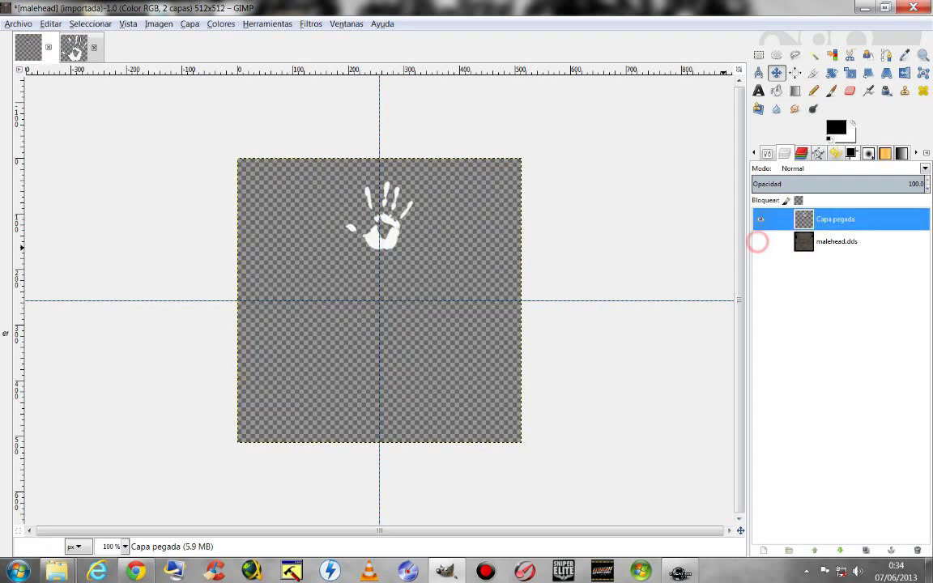
pyautogui.click(760, 241)
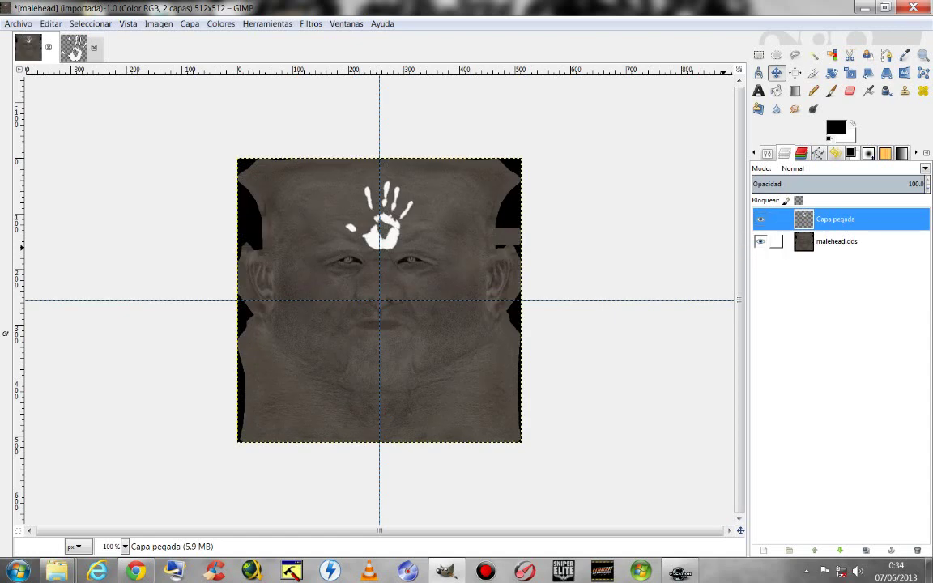
pyautogui.click(759, 241)
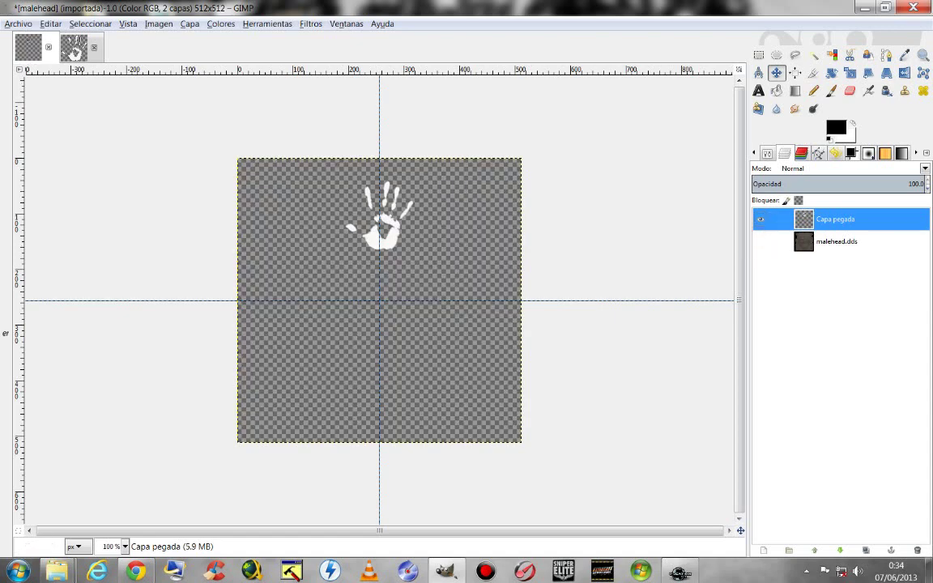
pyautogui.click(311, 24)
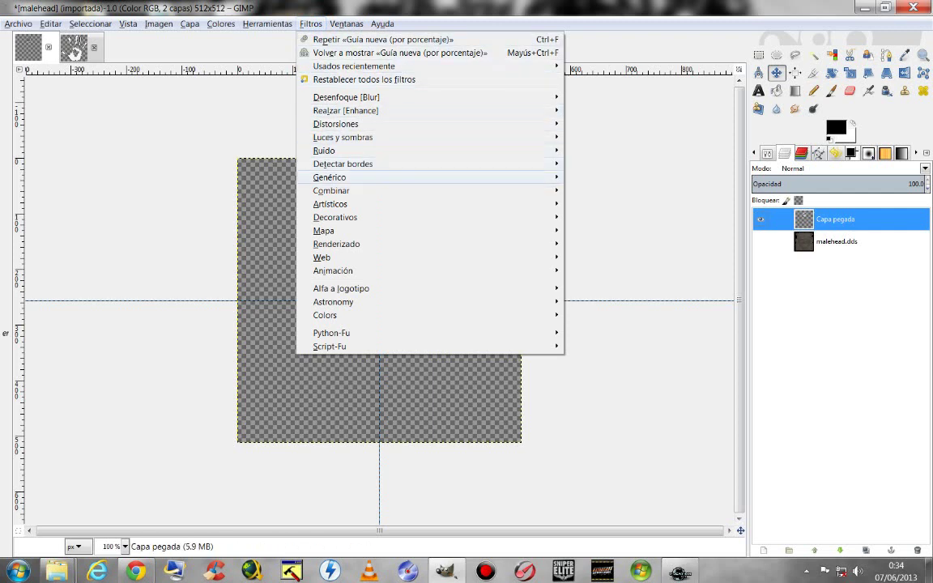
pyautogui.moveTo(324, 230)
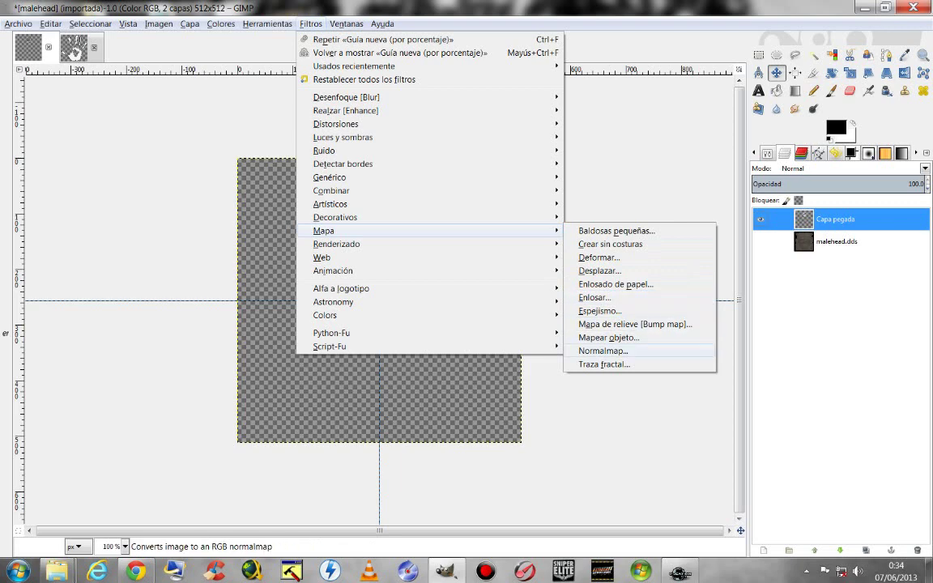
# Step: Apply the Normalmap filter to the handprint, then undo it to restore white
pyautogui.click(624, 351)
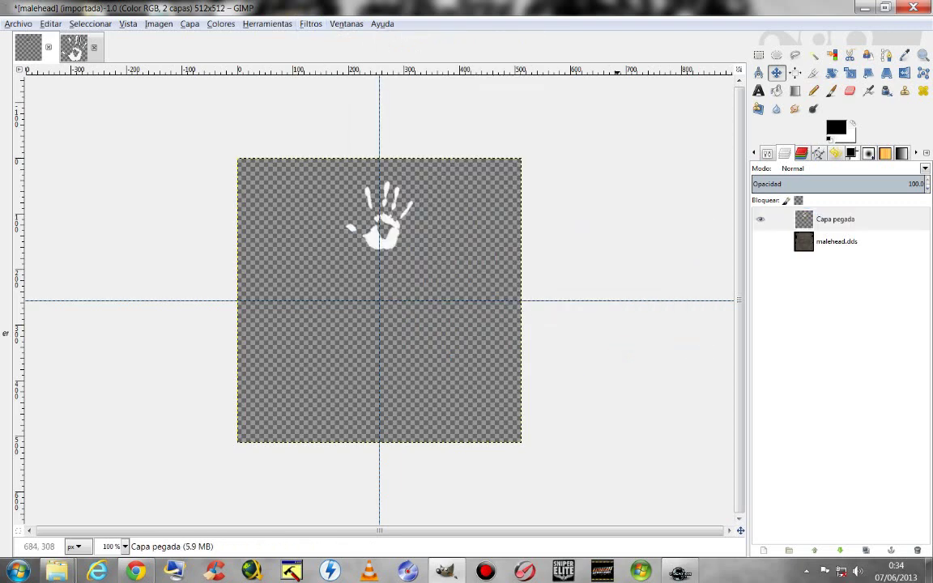
pyautogui.click(383, 317)
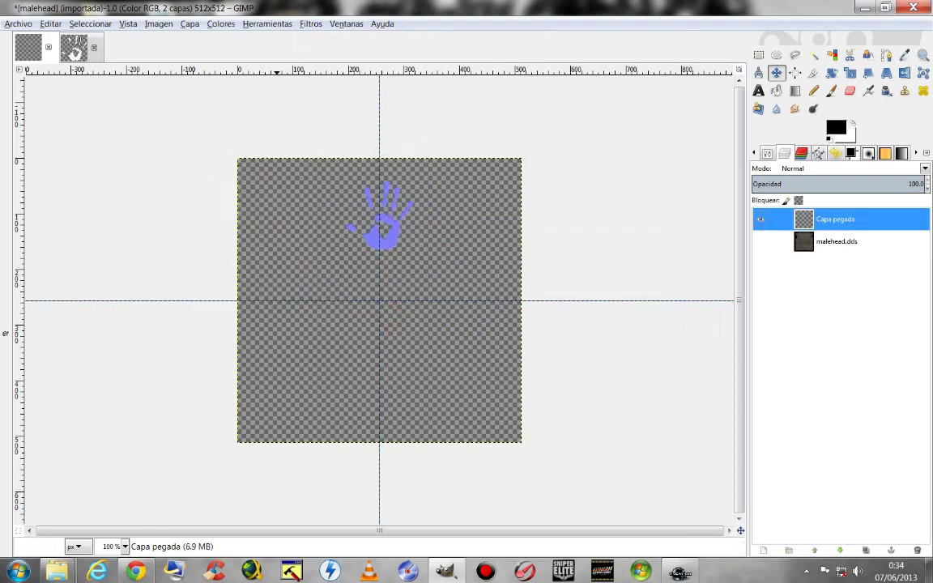
pyautogui.click(50, 23)
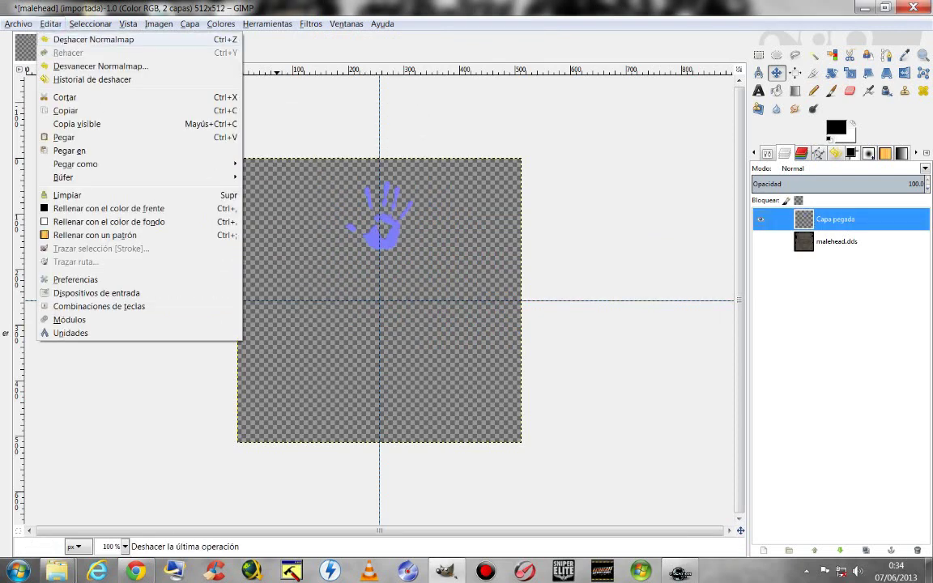
pyautogui.click(81, 36)
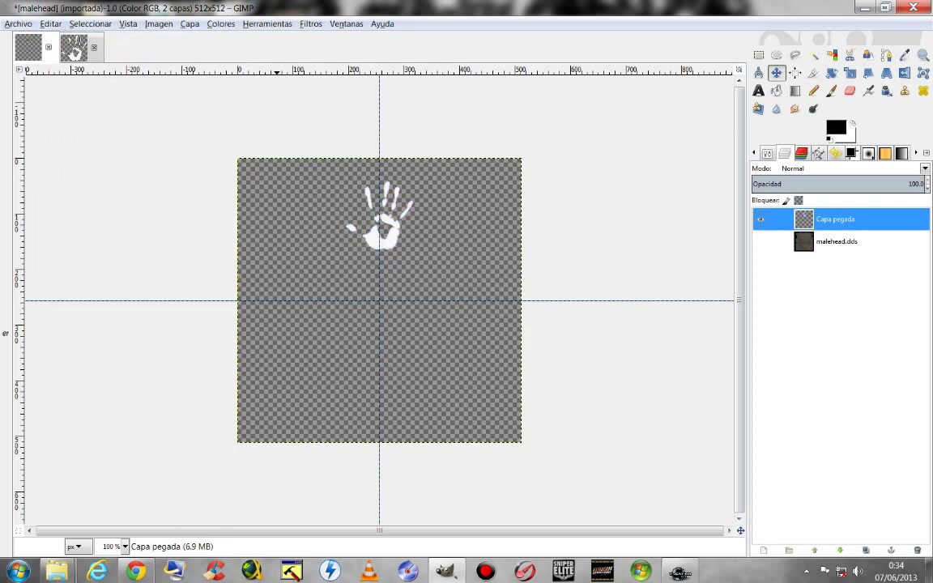
pyautogui.click(267, 24)
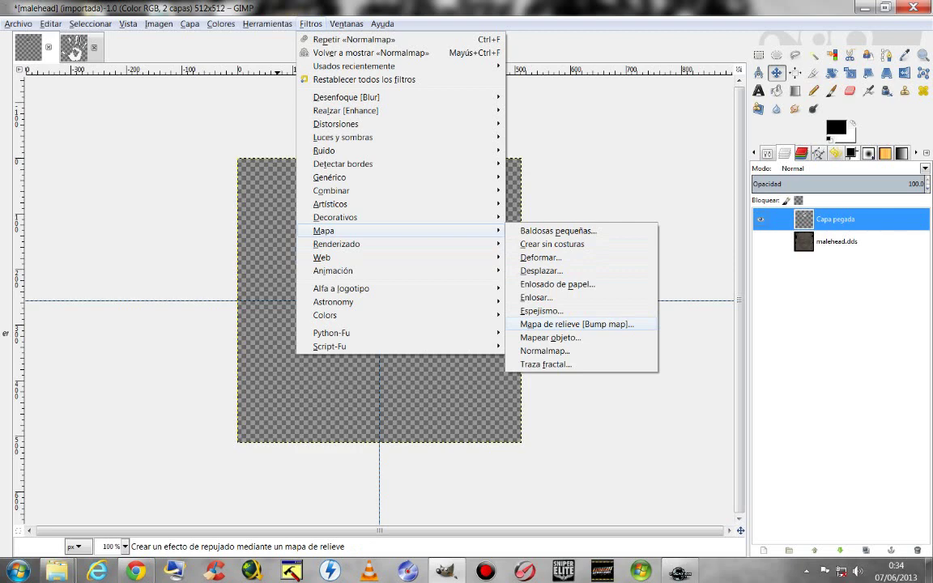
# Step: Open Bump Map with the head texture as source and Sinusoidal map type
pyautogui.click(589, 323)
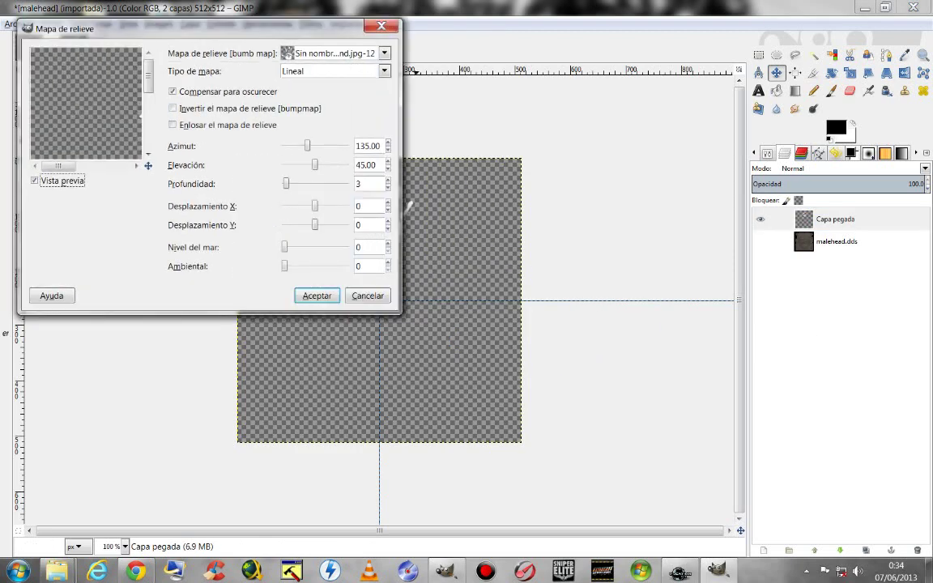
pyautogui.moveTo(59, 165); pyautogui.dragTo(83, 166)
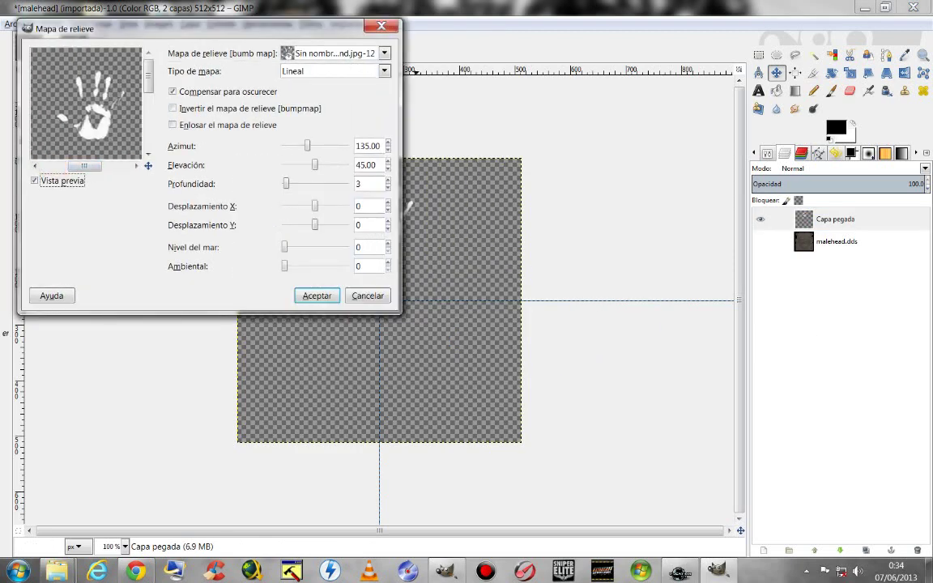
pyautogui.moveTo(18, 20); pyautogui.dragTo(1, 2)
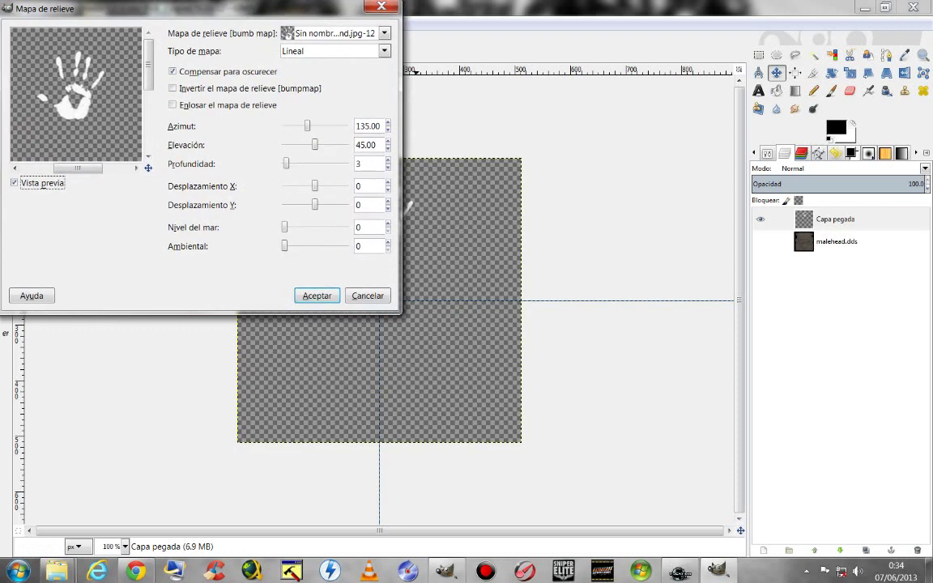
pyautogui.moveTo(399, 315)
pyautogui.mouseDown()
pyautogui.moveTo(830, 529)
pyautogui.moveTo(924, 557)
pyautogui.mouseUp()
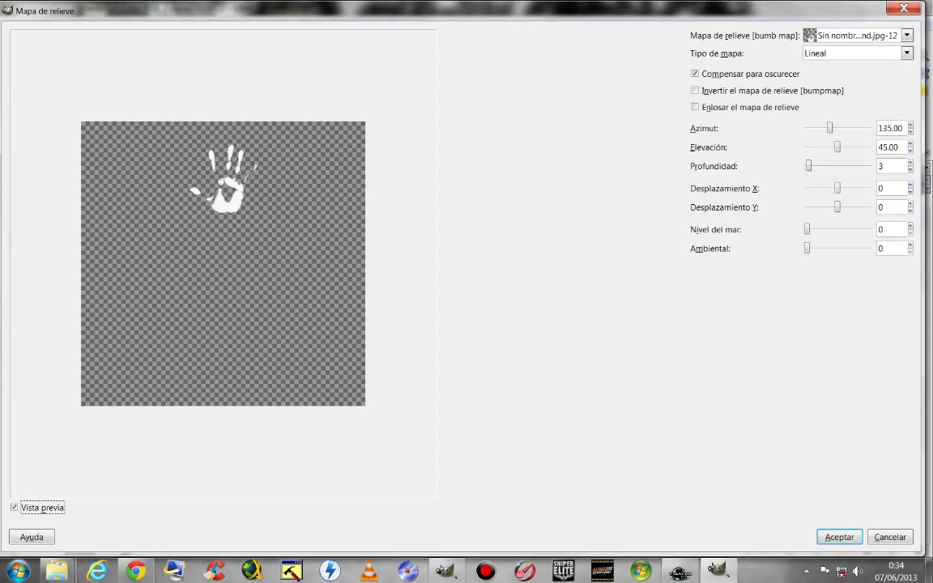
pyautogui.click(846, 35)
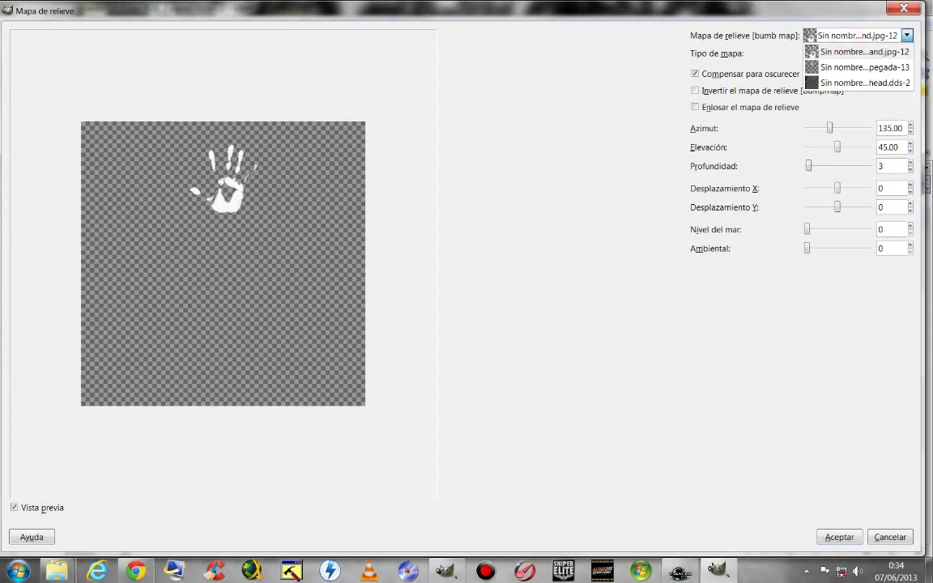
pyautogui.click(831, 79)
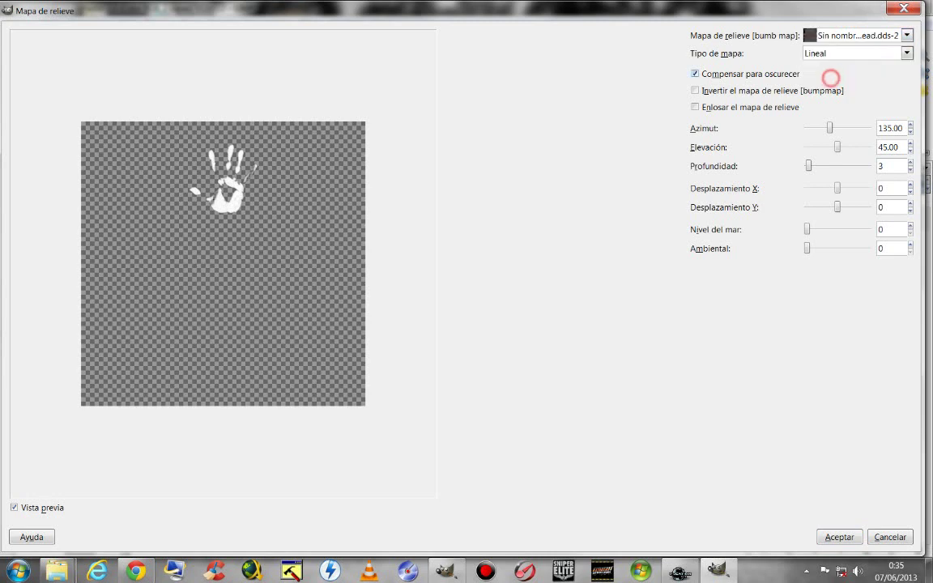
pyautogui.click(837, 52)
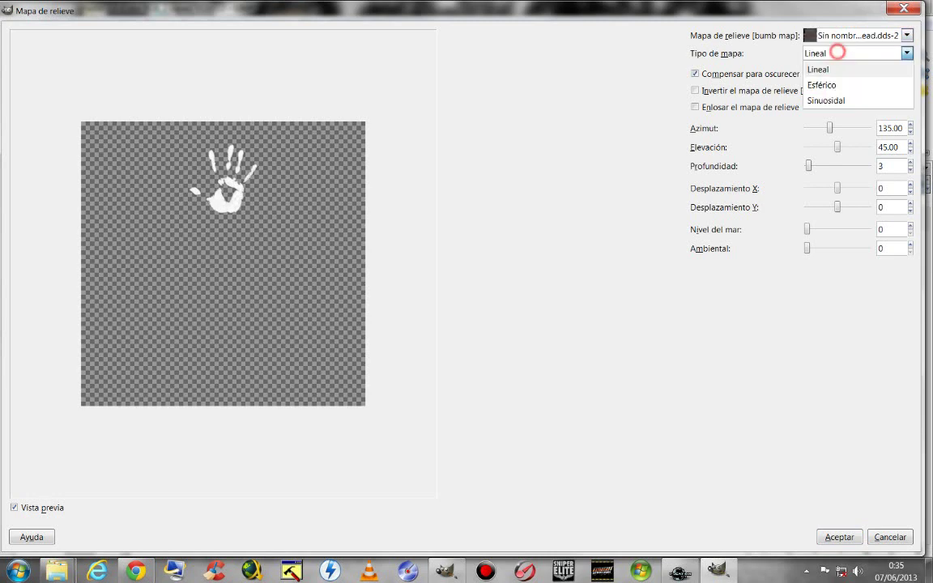
pyautogui.click(836, 81)
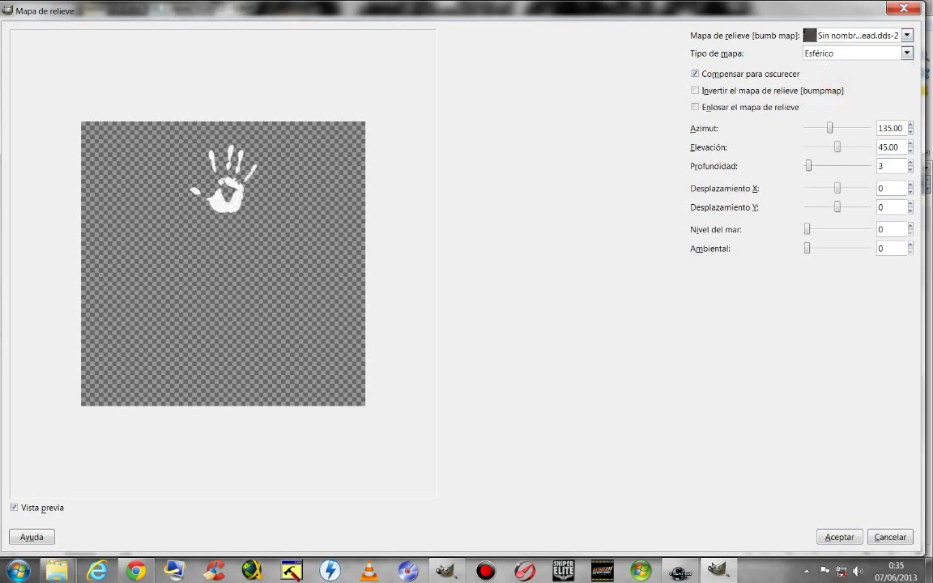
pyautogui.click(837, 52)
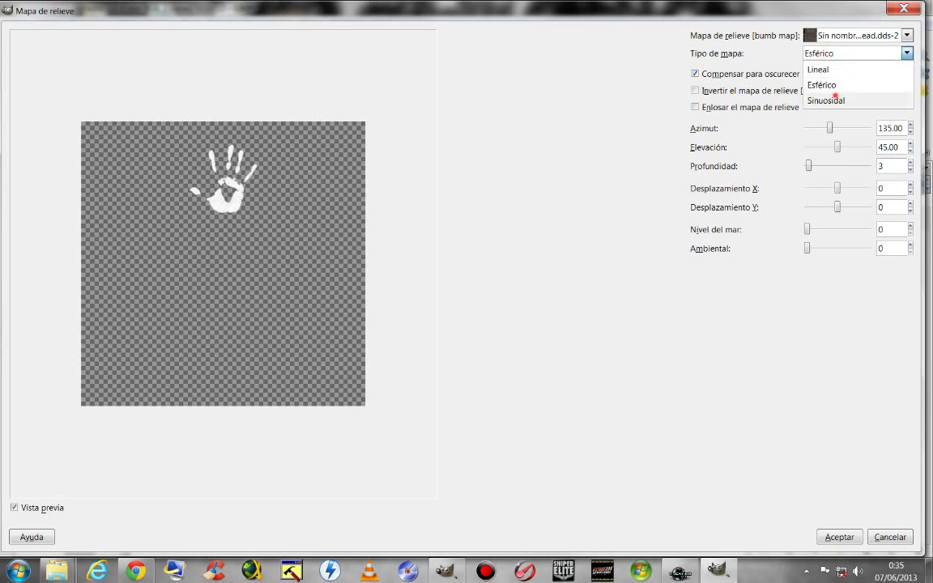
pyautogui.click(809, 97)
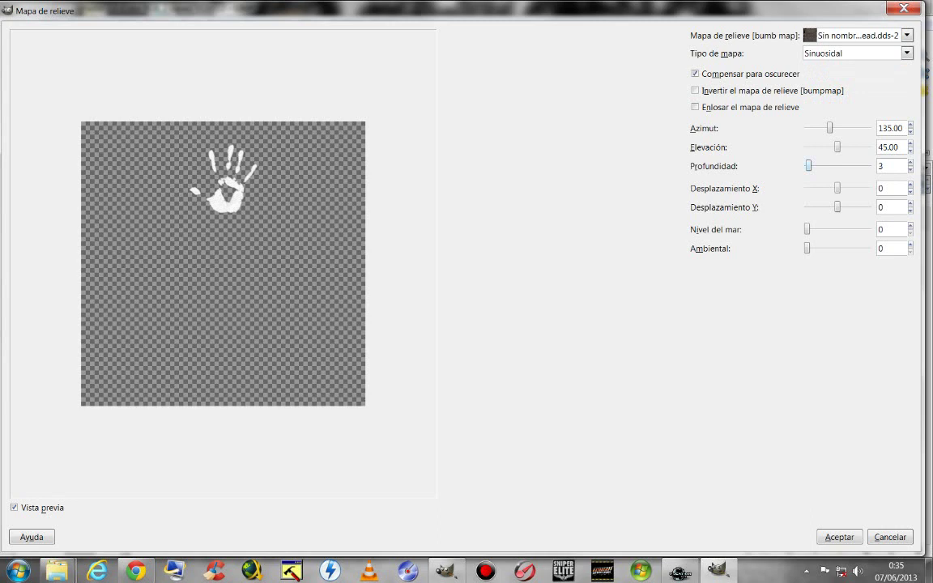
# Step: Set bump depth 17, water level 170, ambient 140 and apply the bump map
pyautogui.moveTo(808, 166); pyautogui.dragTo(822, 165)
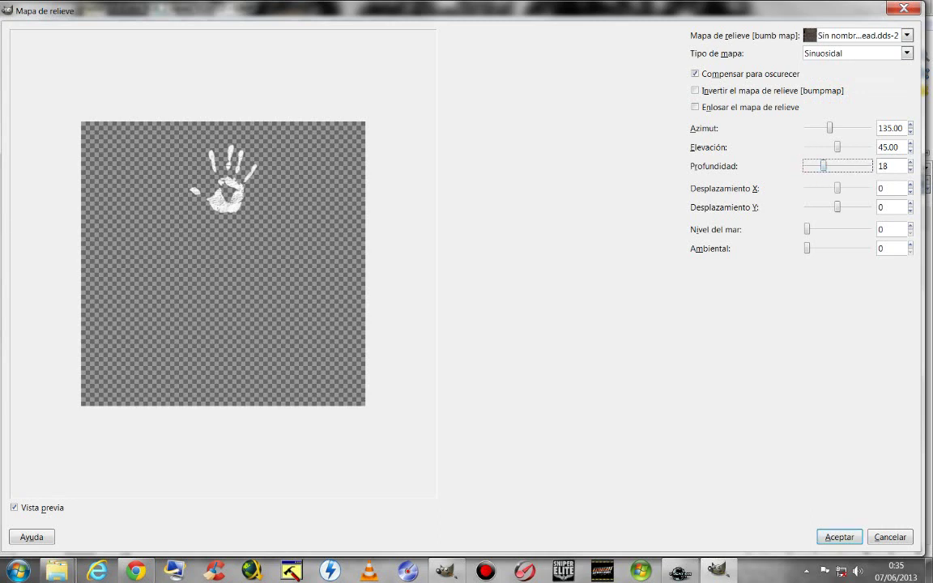
pyautogui.moveTo(823, 166)
pyautogui.mouseDown()
pyautogui.moveTo(838, 166)
pyautogui.moveTo(810, 166)
pyautogui.moveTo(821, 166)
pyautogui.moveTo(826, 147)
pyautogui.mouseUp()
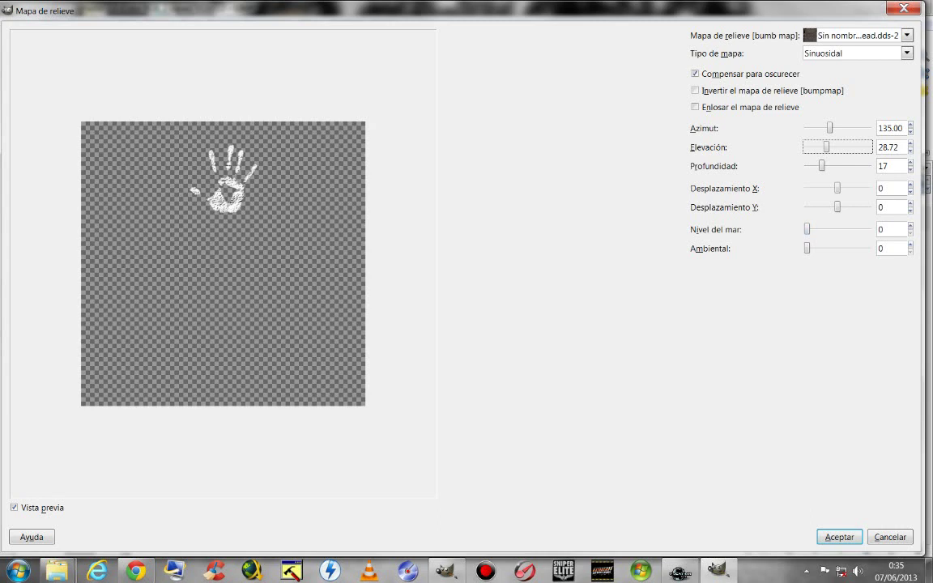
pyautogui.moveTo(807, 230); pyautogui.dragTo(855, 229)
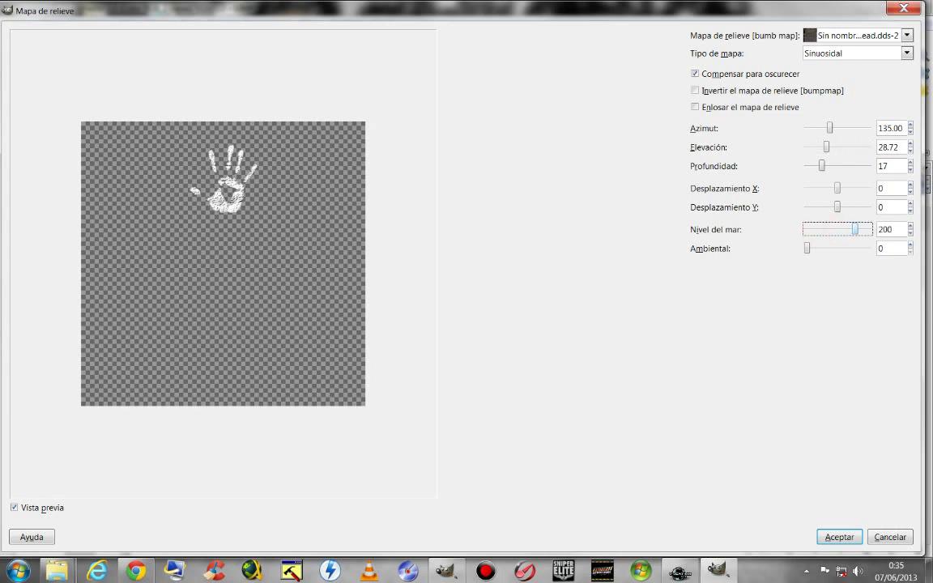
pyautogui.moveTo(807, 247)
pyautogui.mouseDown()
pyautogui.moveTo(866, 248)
pyautogui.moveTo(843, 248)
pyautogui.moveTo(848, 229)
pyautogui.moveTo(841, 248)
pyautogui.mouseUp()
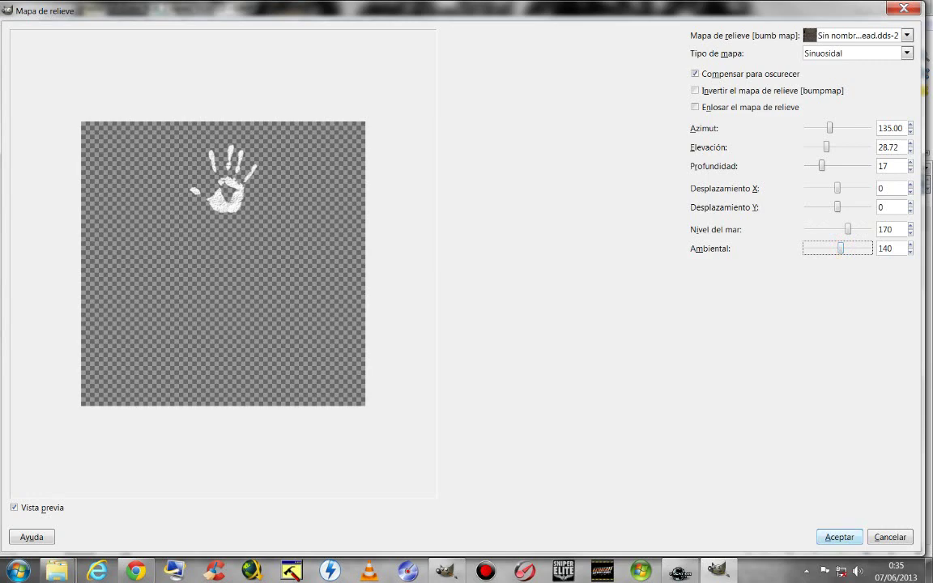
pyautogui.click(839, 537)
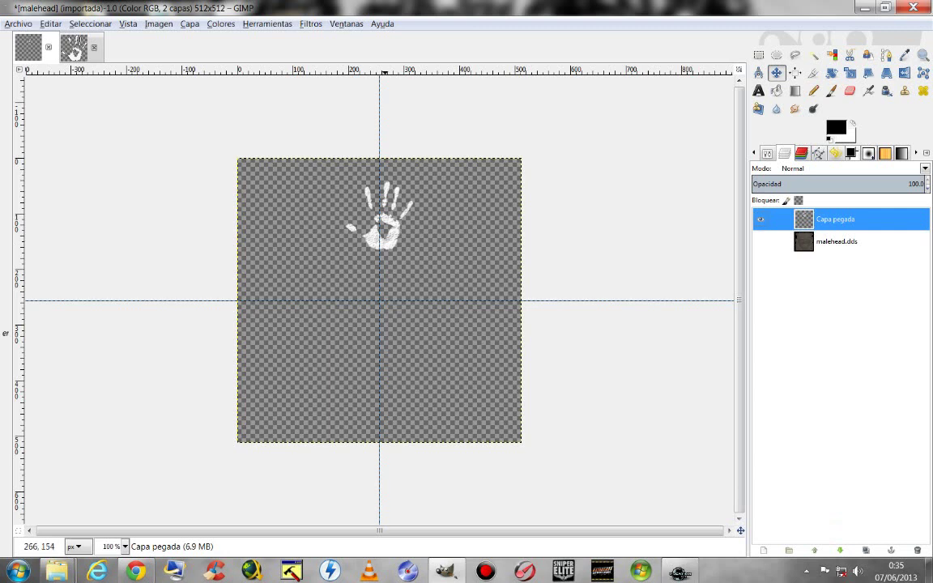
# Step: Compare layer visibility and hide the malehead.dds face texture, leaving the handprint visible
pyautogui.click(760, 242)
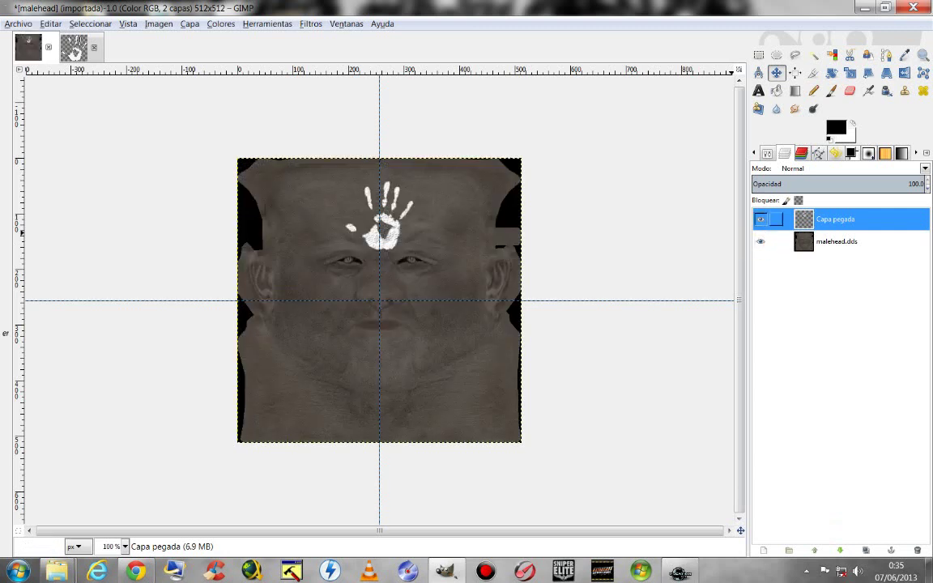
pyautogui.click(760, 219)
pyautogui.click(760, 219)
pyautogui.click(759, 219)
pyautogui.click(760, 242)
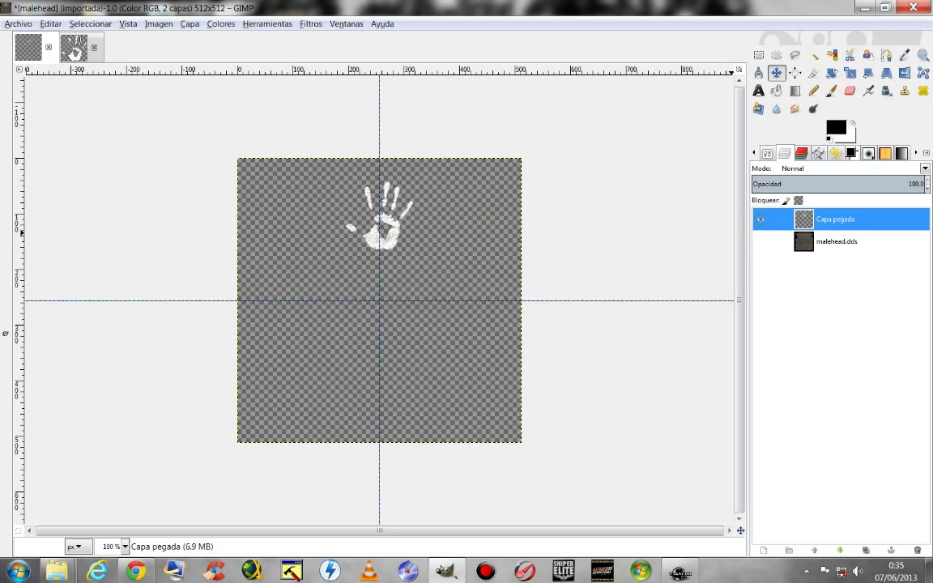
pyautogui.click(759, 242)
pyautogui.click(759, 241)
pyautogui.doubleClick(834, 218)
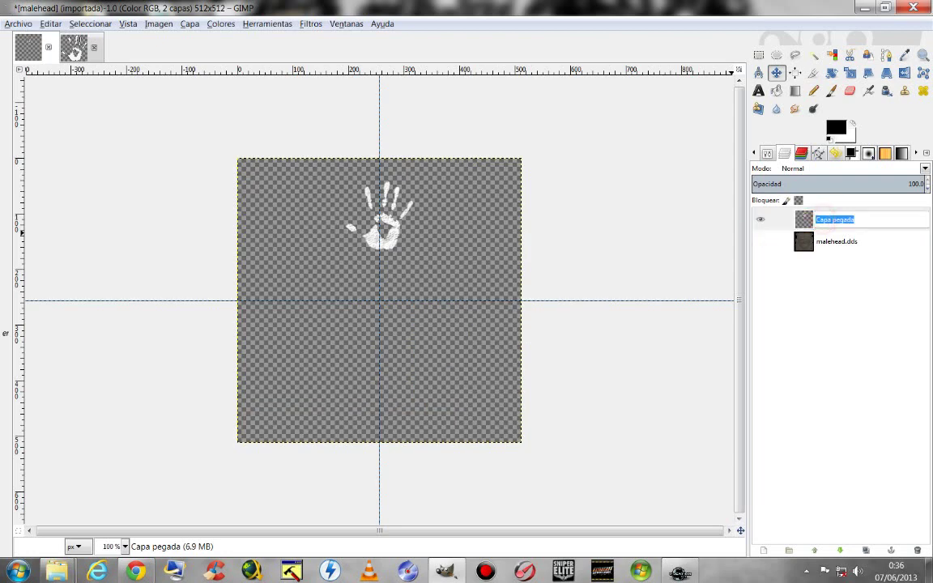
pyautogui.press('Return')
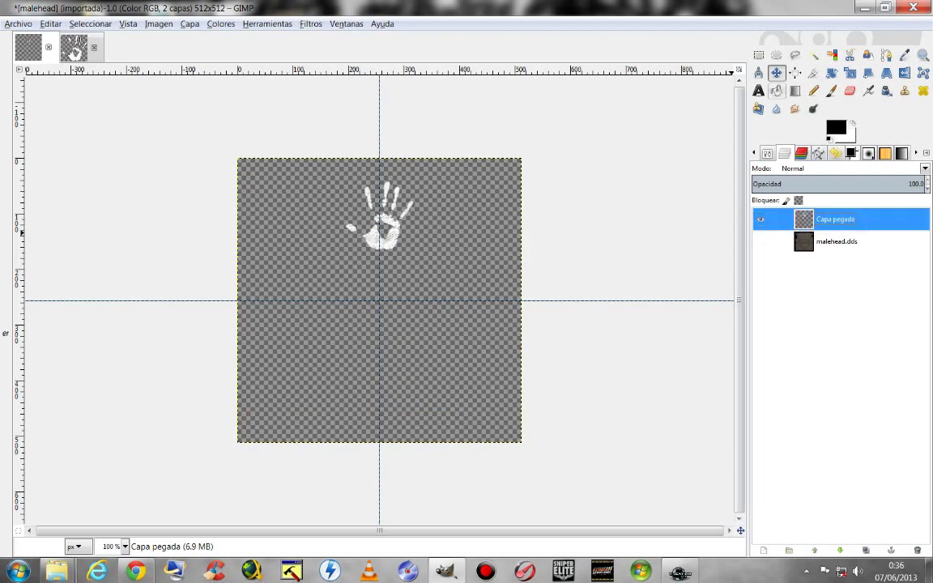
# Step: Select the Bucket Fill tool with its mode set to Detrás
pyautogui.click(776, 90)
pyautogui.doubleClick(775, 90)
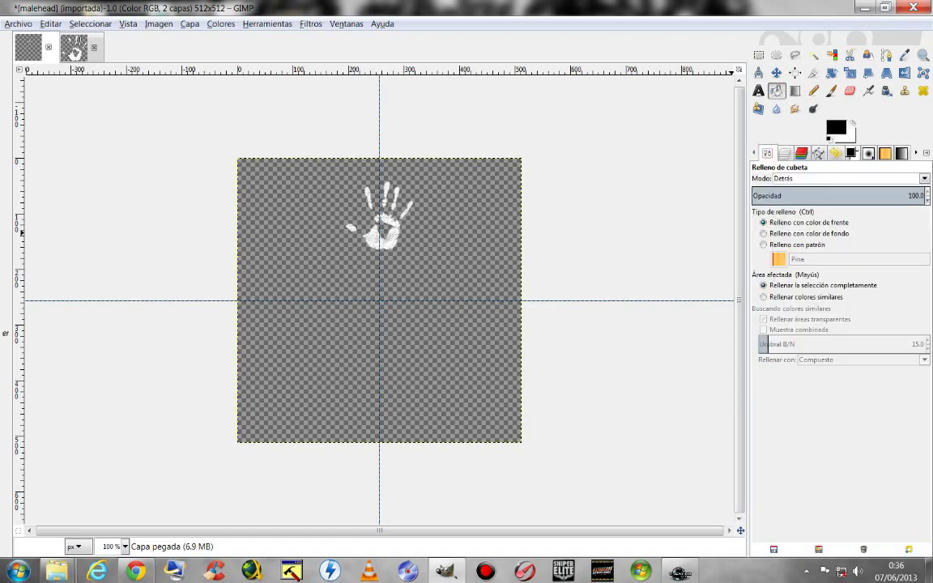
pyautogui.click(802, 178)
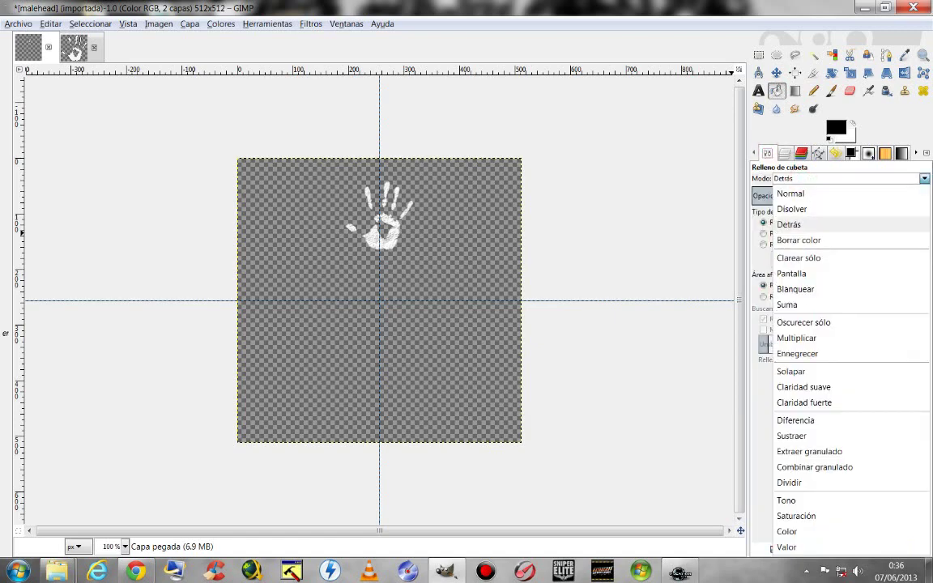
pyautogui.click(788, 224)
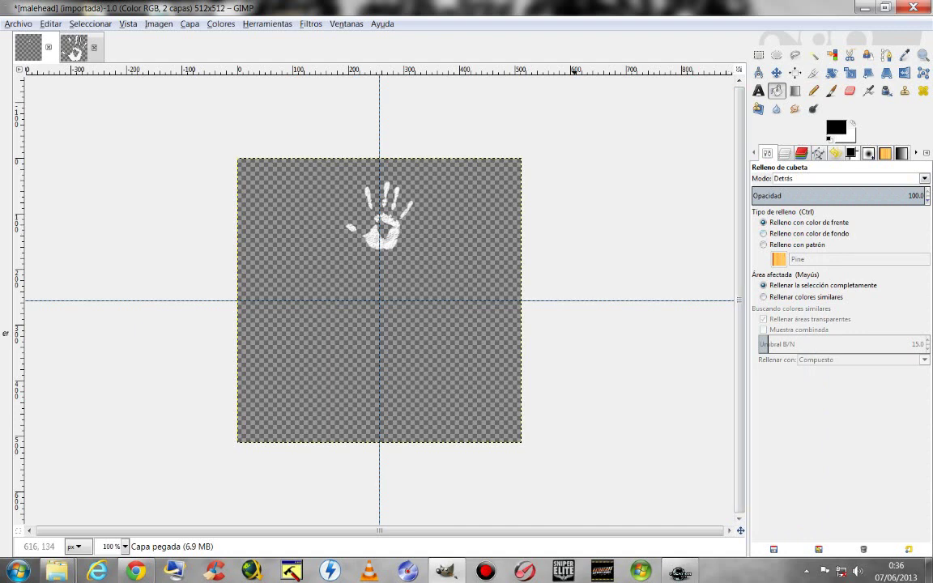
# Step: Fill the handprint's transparent background with black and delete the malehead.dds layer
pyautogui.click(483, 253)
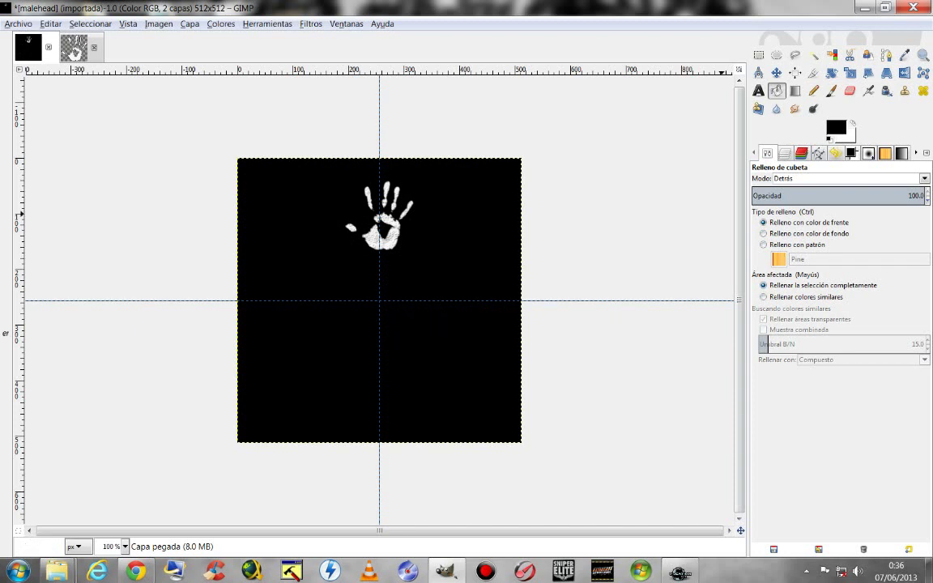
pyautogui.click(784, 153)
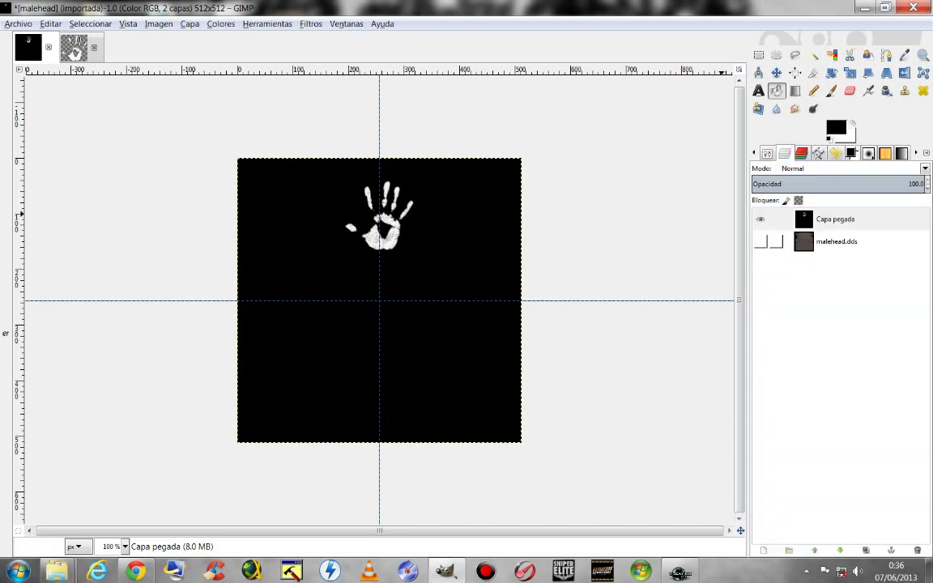
pyautogui.click(834, 241)
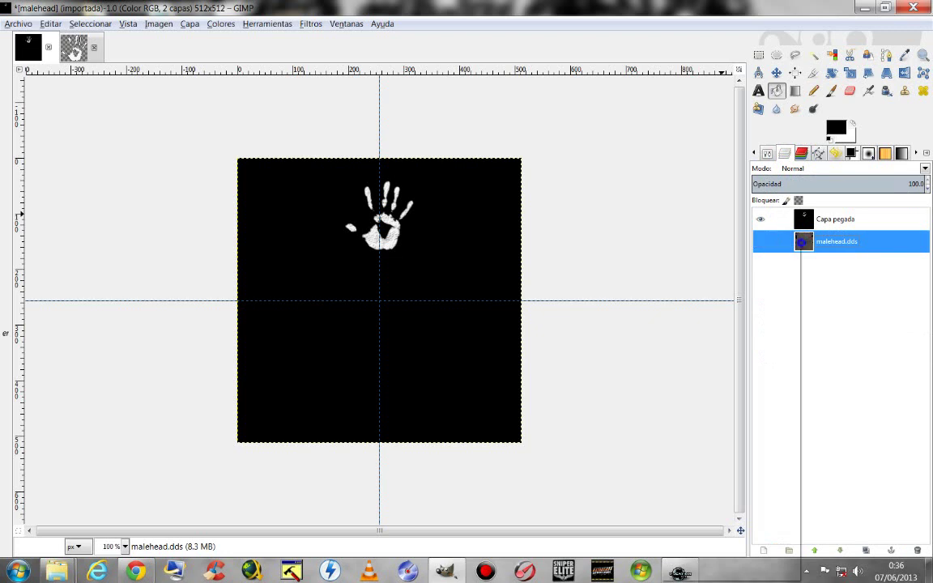
pyautogui.rightClick(802, 243)
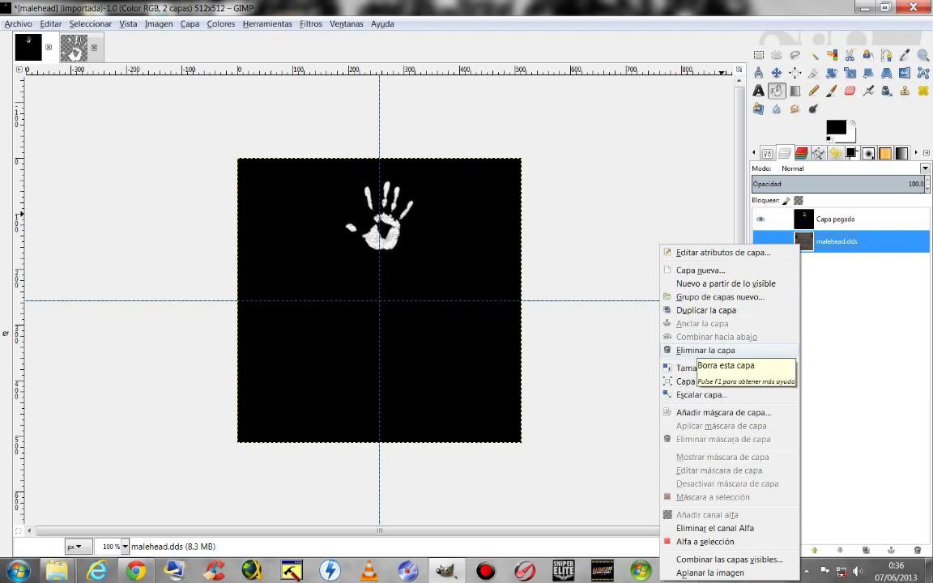
pyautogui.click(688, 350)
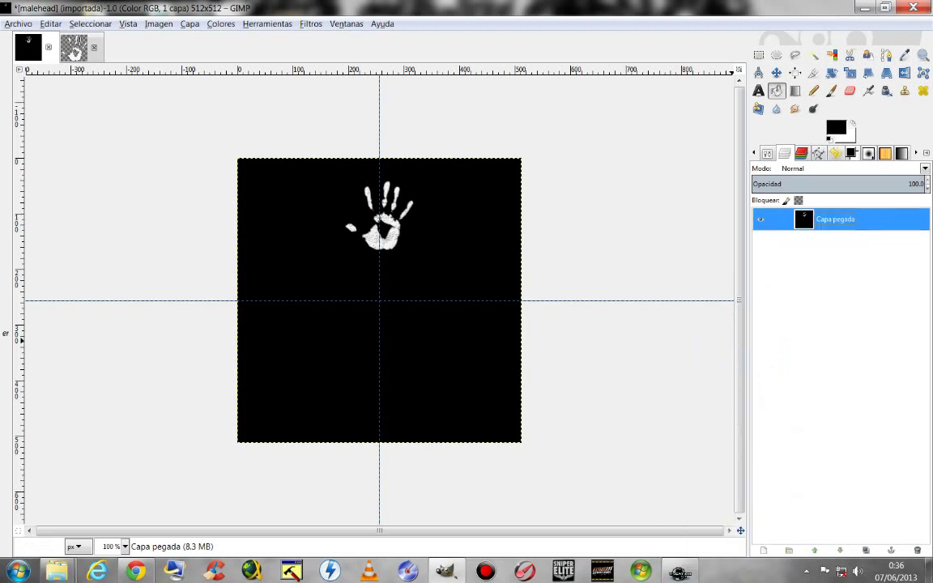
pyautogui.click(801, 153)
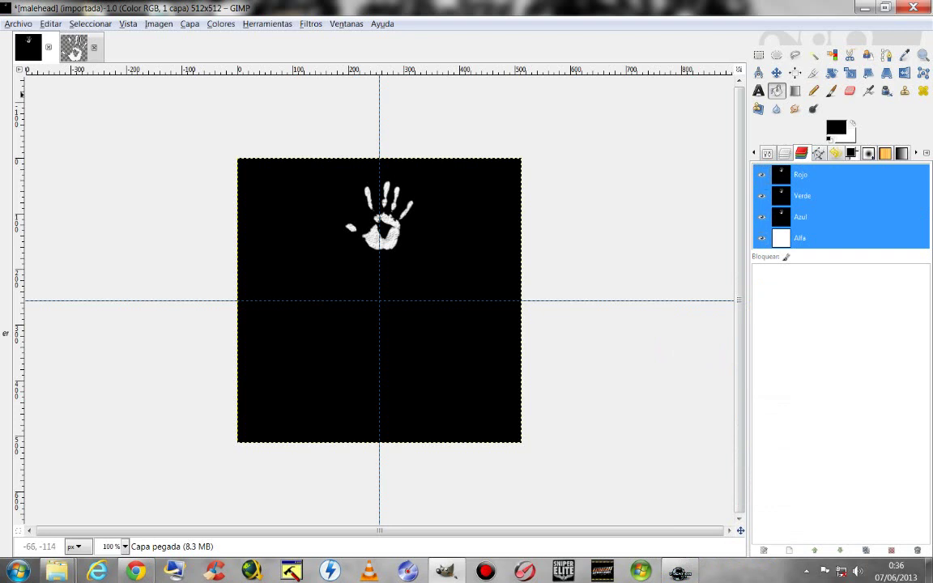
# Step: Close BlackHand without saving, then flatten the handprint image to remove its alpha channel
pyautogui.click(94, 47)
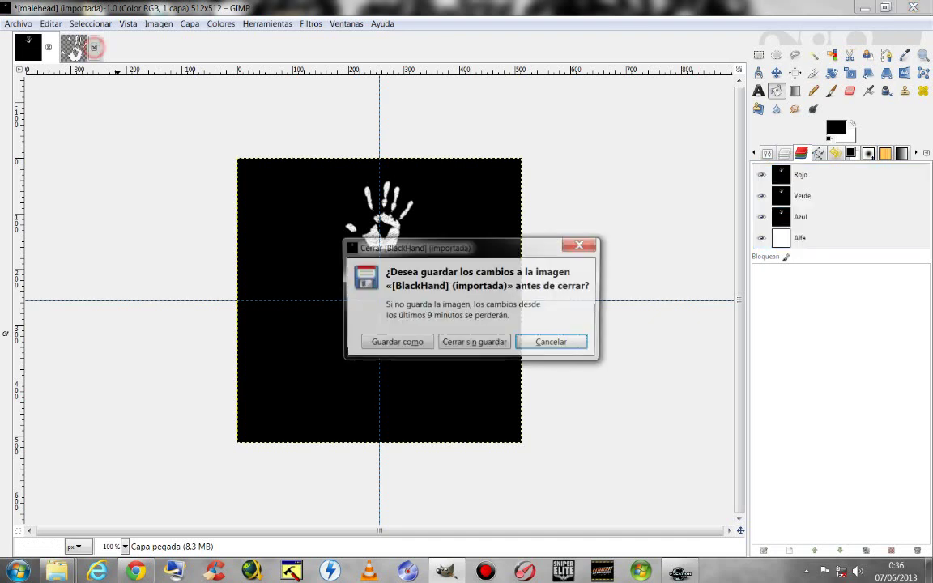
pyautogui.click(447, 342)
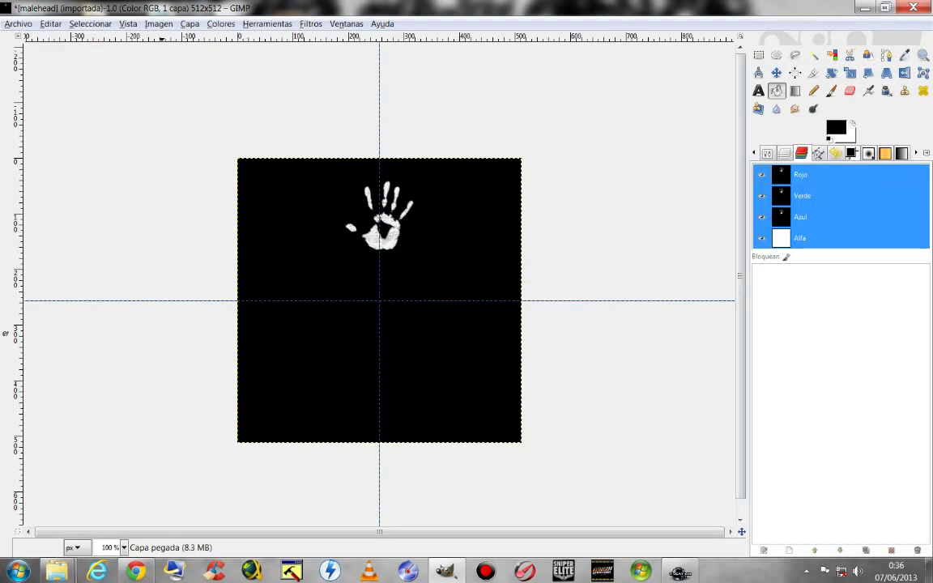
pyautogui.click(157, 23)
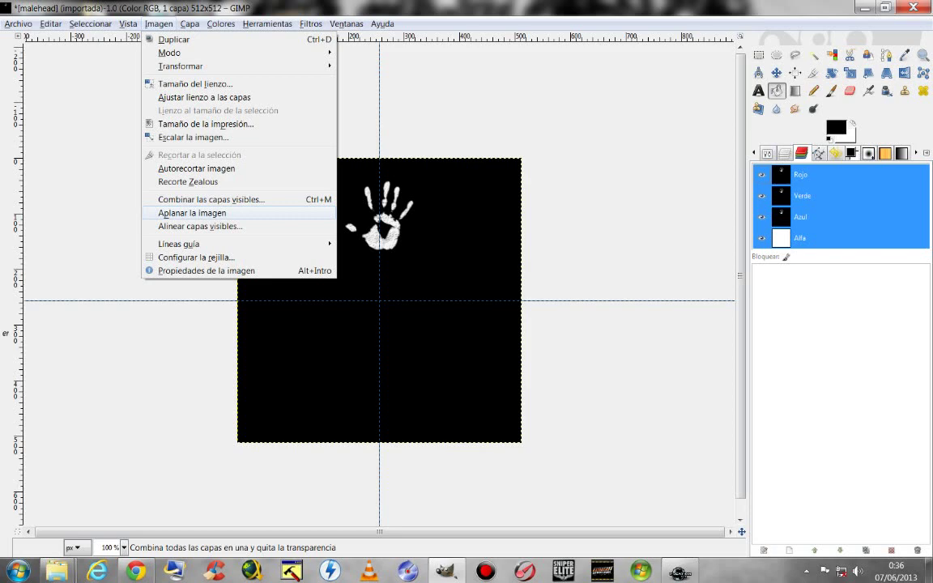
pyautogui.click(203, 212)
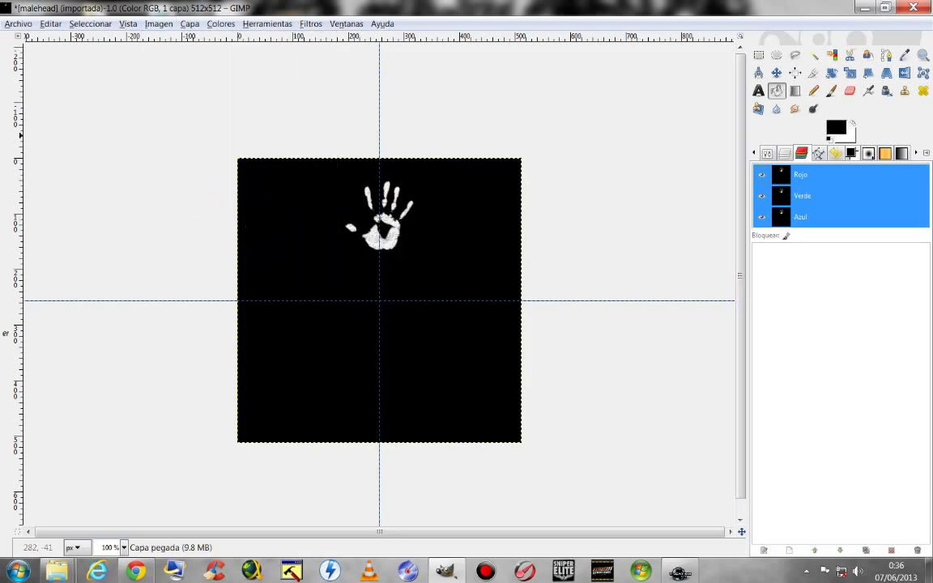
pyautogui.click(17, 24)
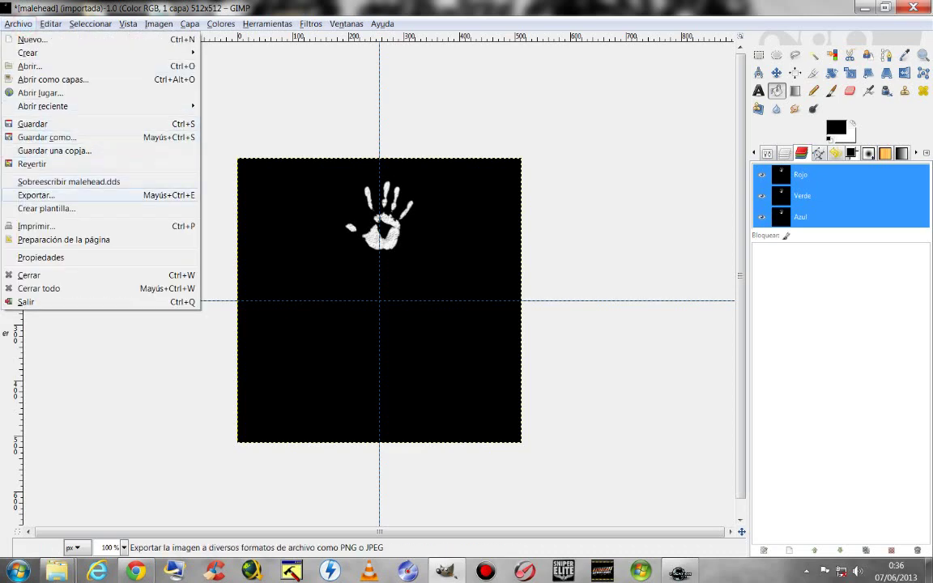
# Step: Export the handprint texture as BlackhandWarpaint.dds into the Tutorial folder
pyautogui.click(61, 195)
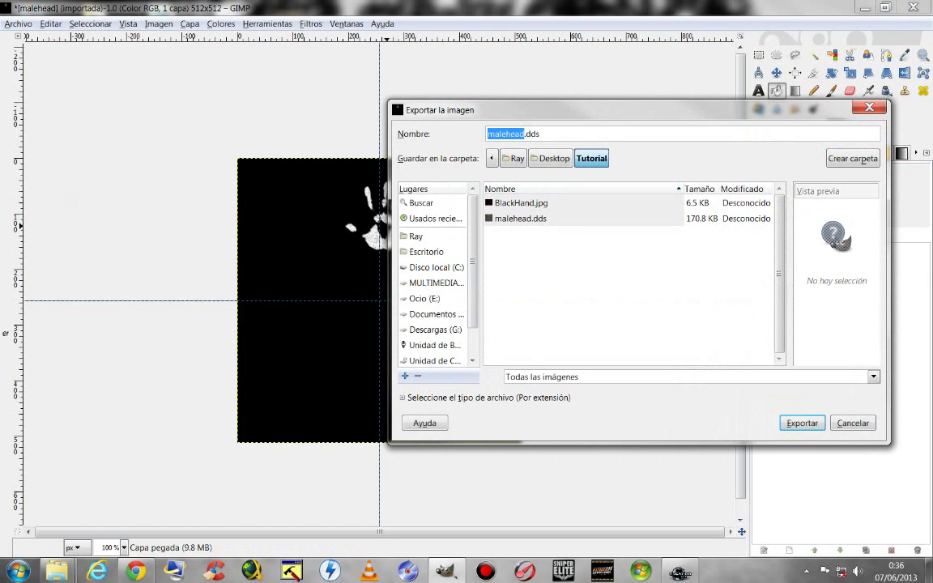
pyautogui.click(524, 134)
pyautogui.moveTo(525, 134); pyautogui.dragTo(443, 122)
pyautogui.write('Bl')
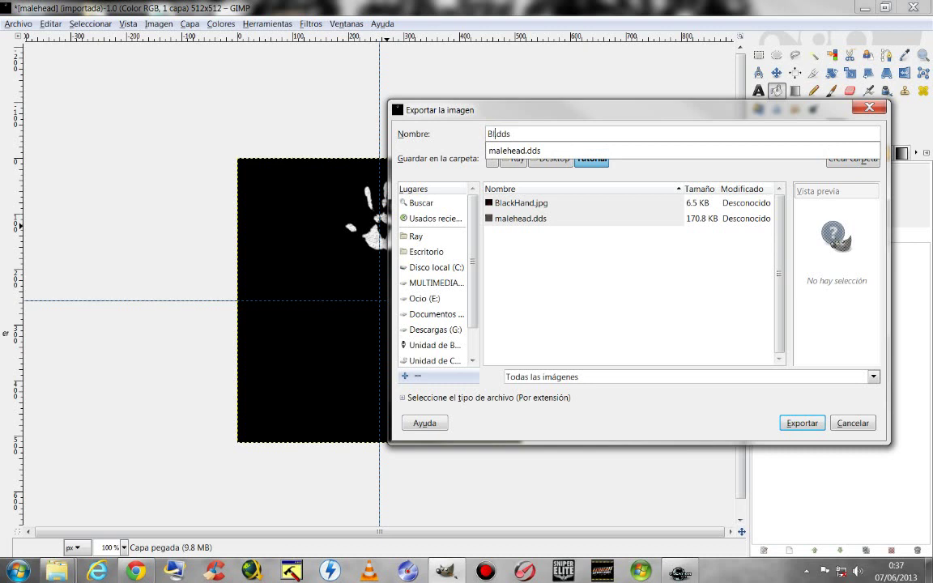
pyautogui.write('ack')
pyautogui.write('hand')
pyautogui.write('Warpain')
pyautogui.write('t')
pyautogui.click(635, 129)
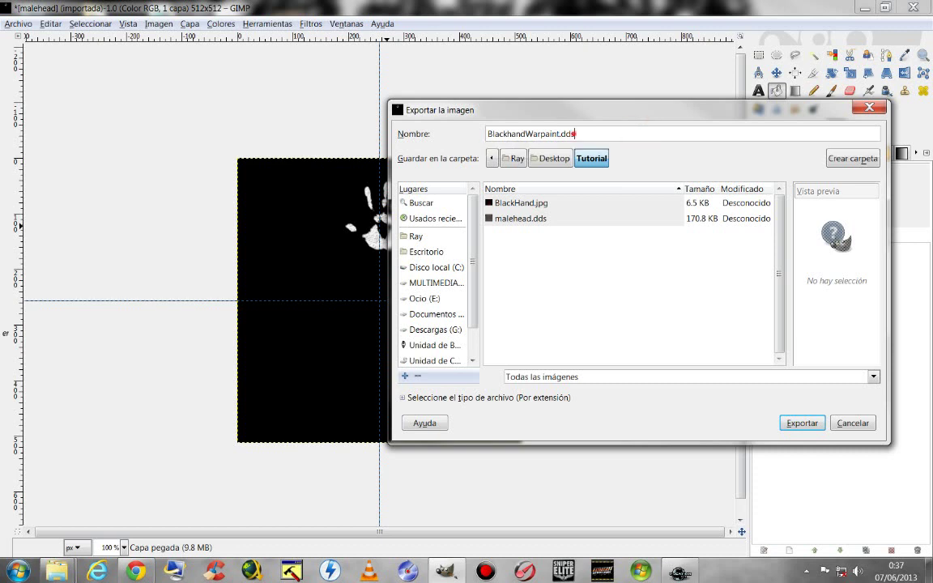
pyautogui.click(538, 133)
pyautogui.press('Return')
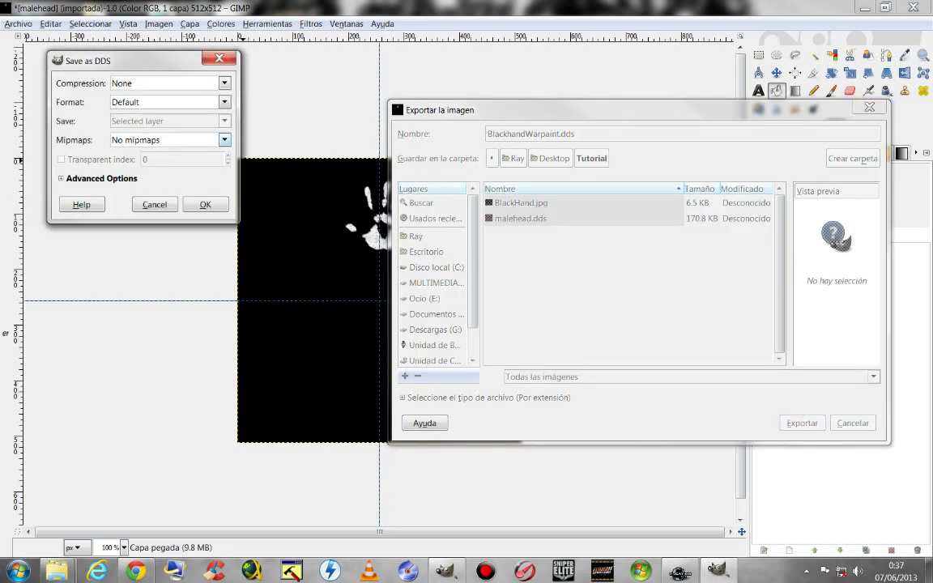
# Step: Save the DDS with Compression None, Default format and No mipmaps, then close the image
pyautogui.click(166, 81)
pyautogui.click(162, 81)
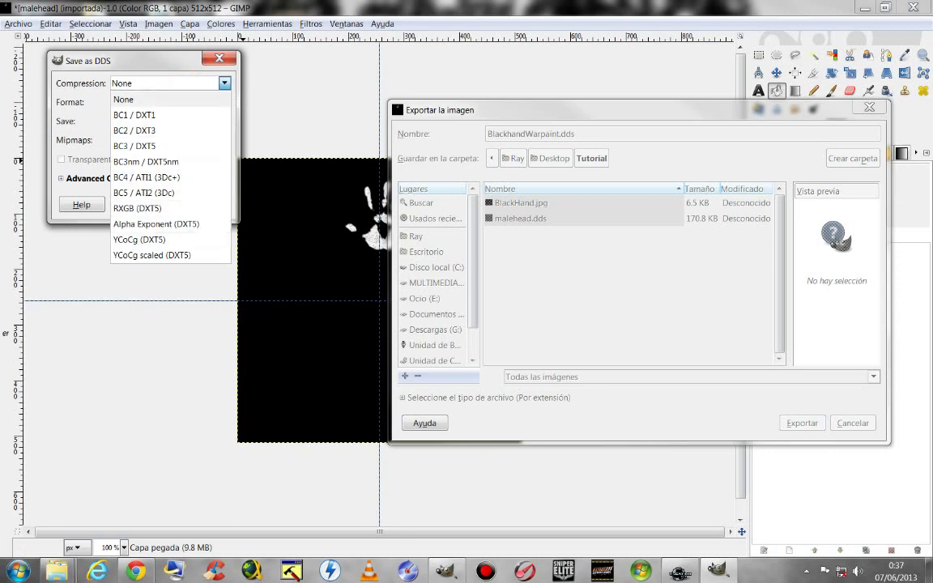
pyautogui.click(146, 79)
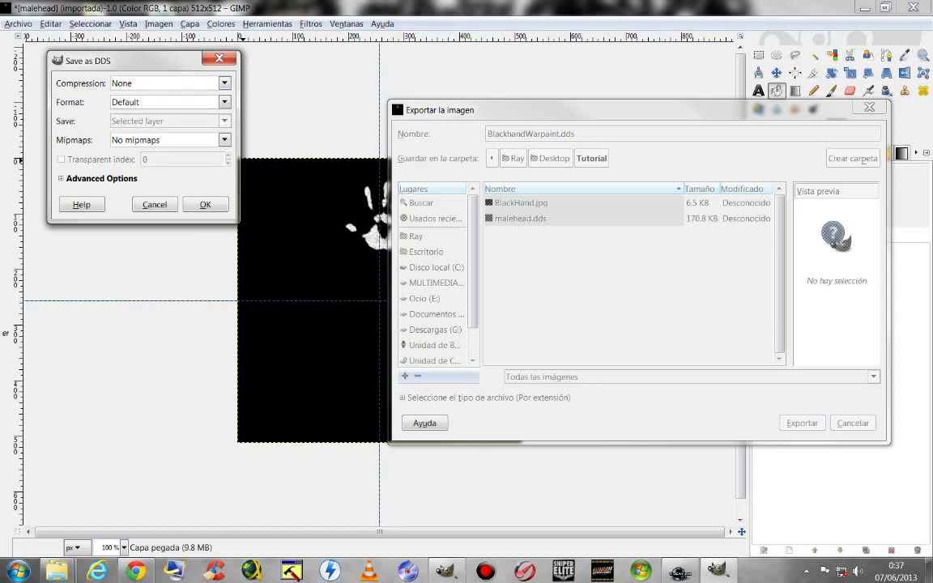
pyautogui.click(221, 101)
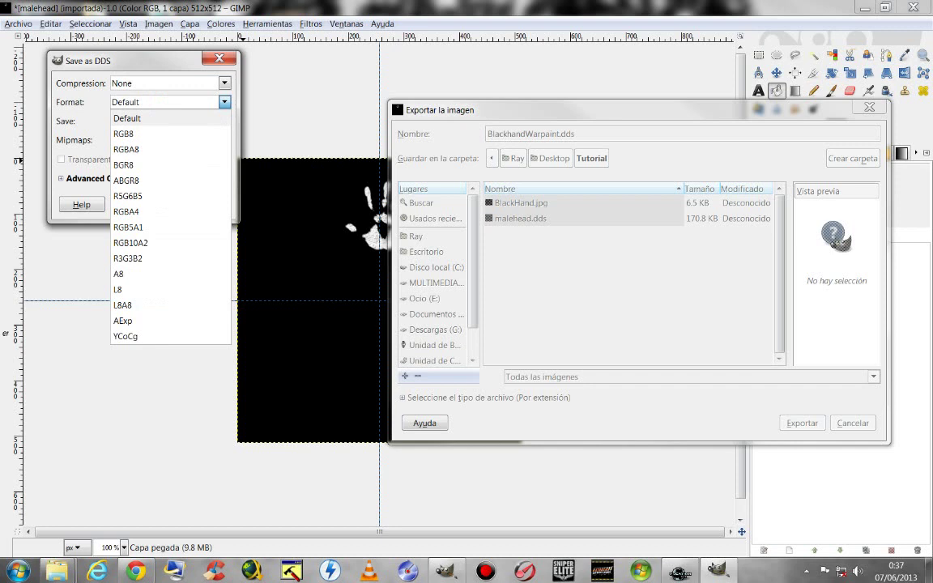
pyautogui.click(128, 98)
pyautogui.click(140, 139)
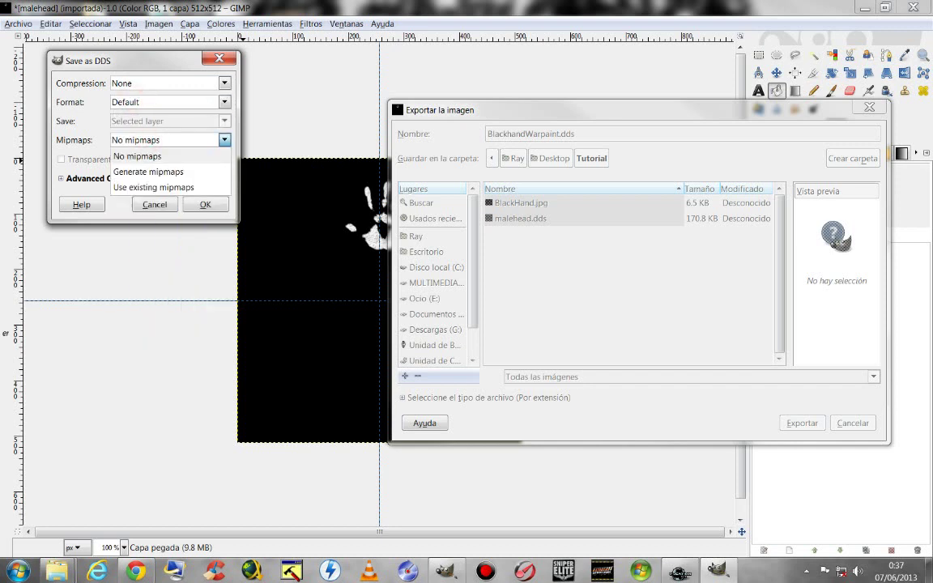
pyautogui.click(133, 127)
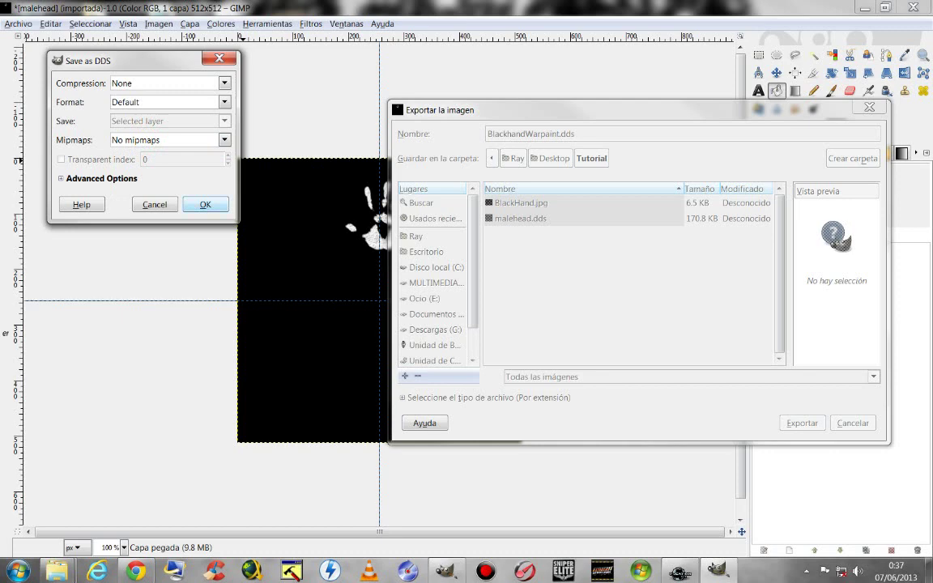
pyautogui.click(199, 204)
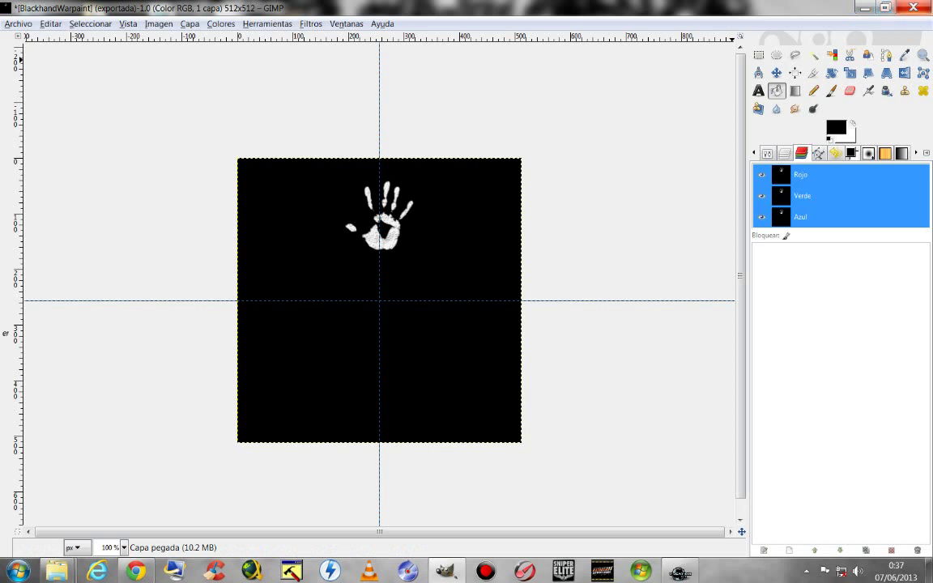
pyautogui.hotkey('ctrl', 'w')
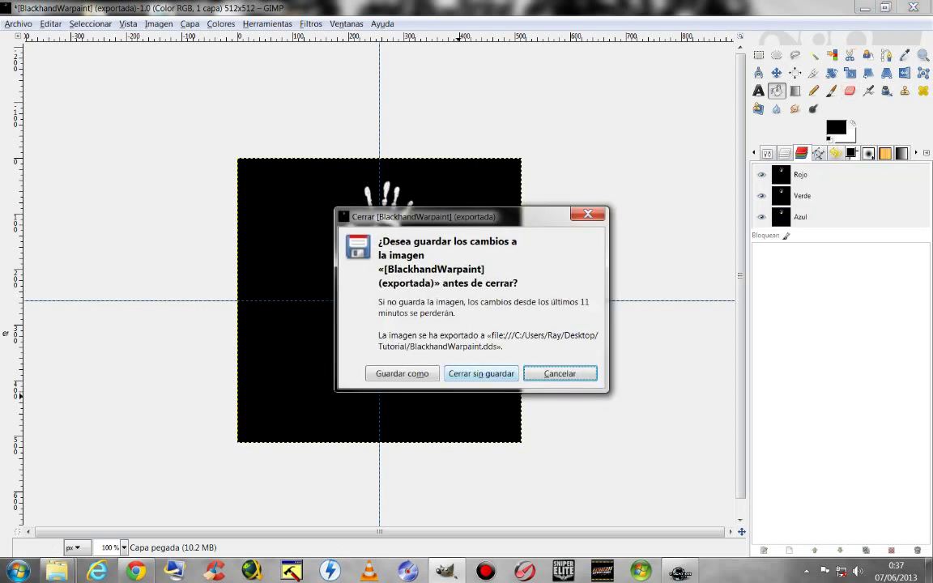
# Step: Close the image without saving and copy BlackhandWarpaint.dds from the Tutorial folder
pyautogui.click(481, 372)
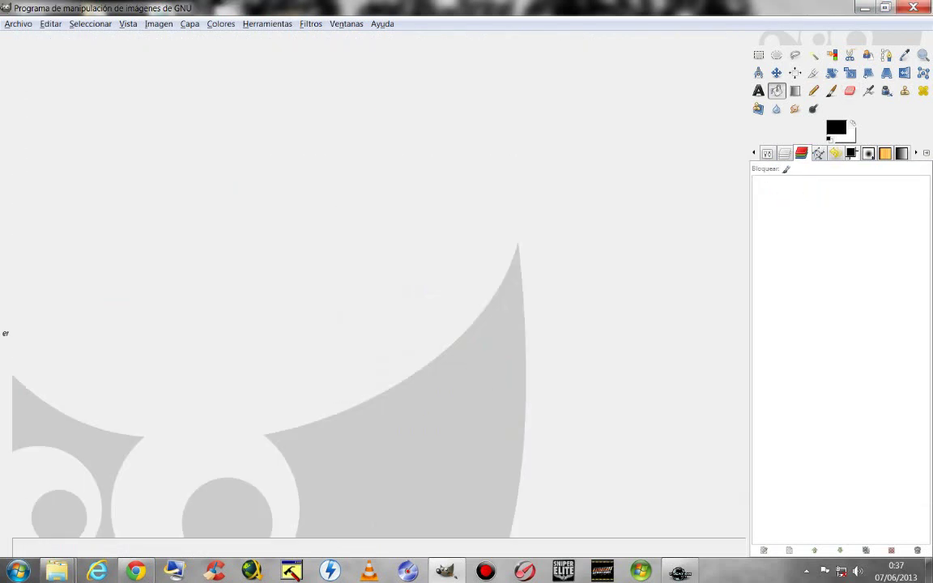
pyautogui.click(863, 7)
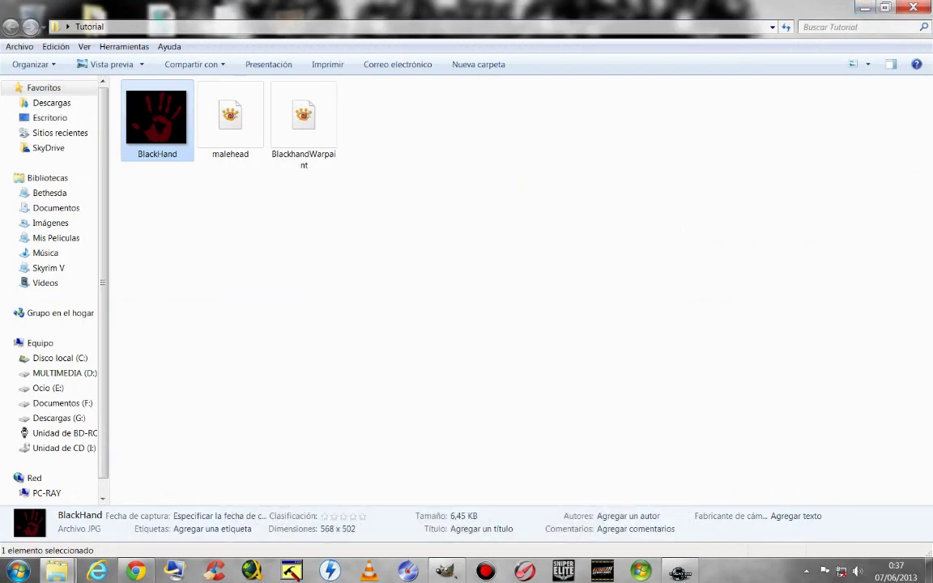
pyautogui.click(516, 170)
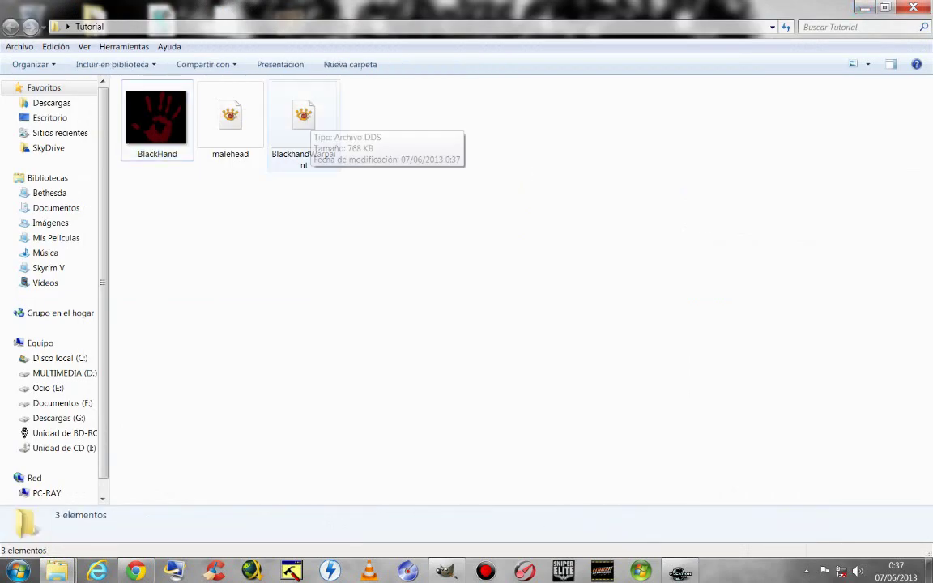
pyautogui.rightClick(311, 121)
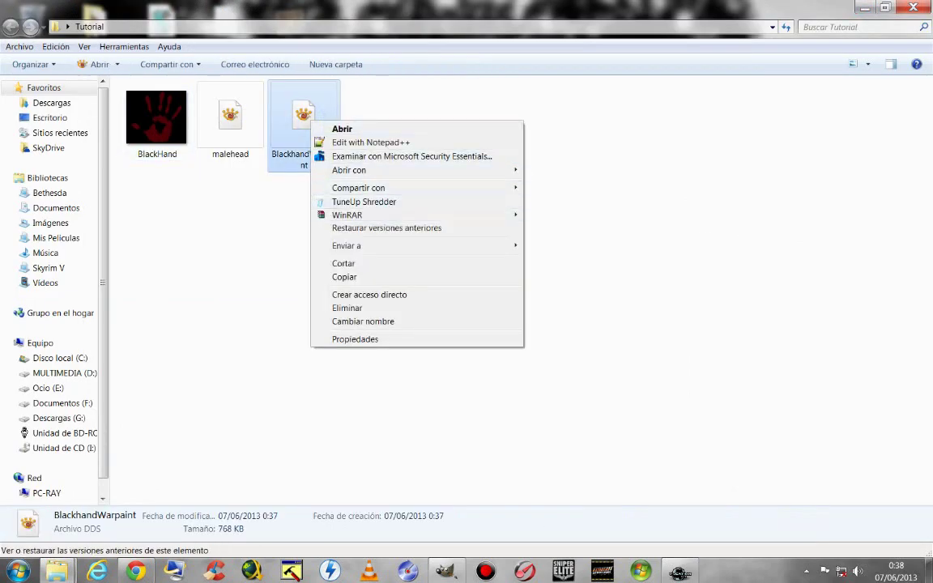
pyautogui.click(344, 276)
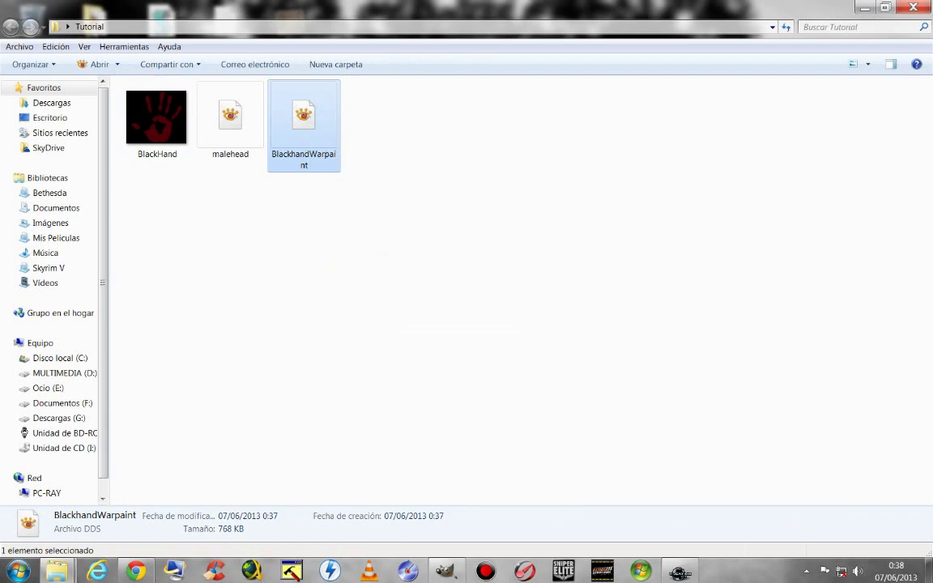
# Step: Navigate to Skyrim's Data\textures\actors\character Tintmasks folder
pyautogui.click(57, 570)
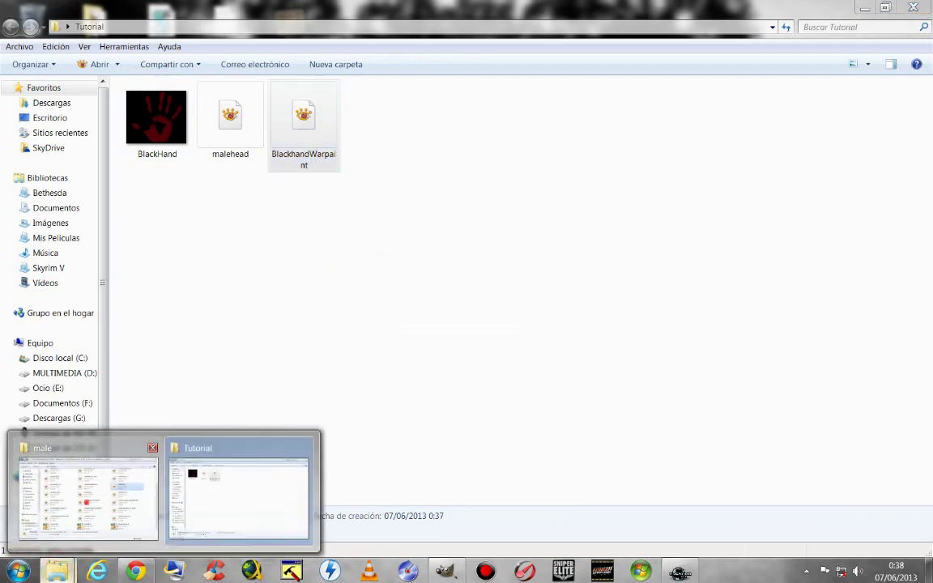
pyautogui.click(88, 490)
pyautogui.doubleClick(425, 92)
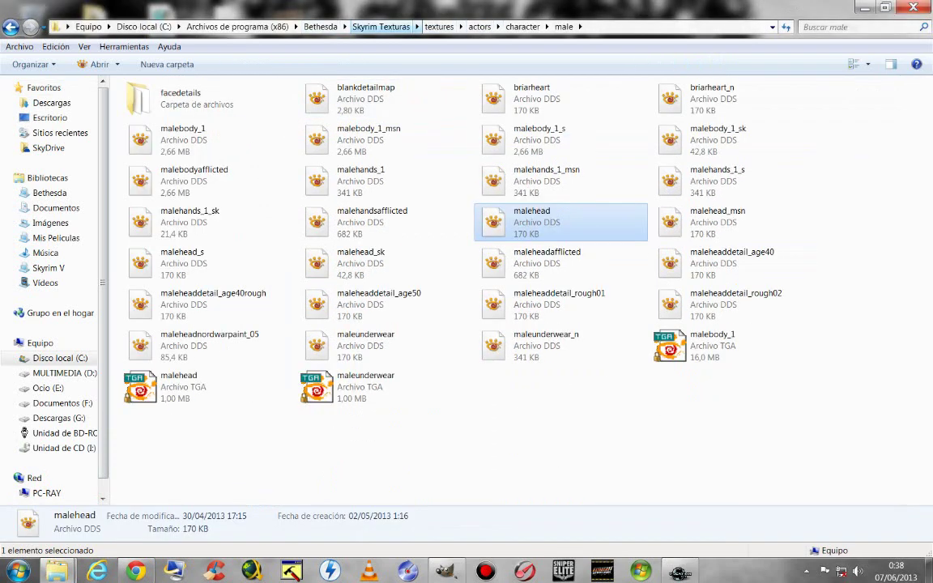
pyautogui.click(320, 27)
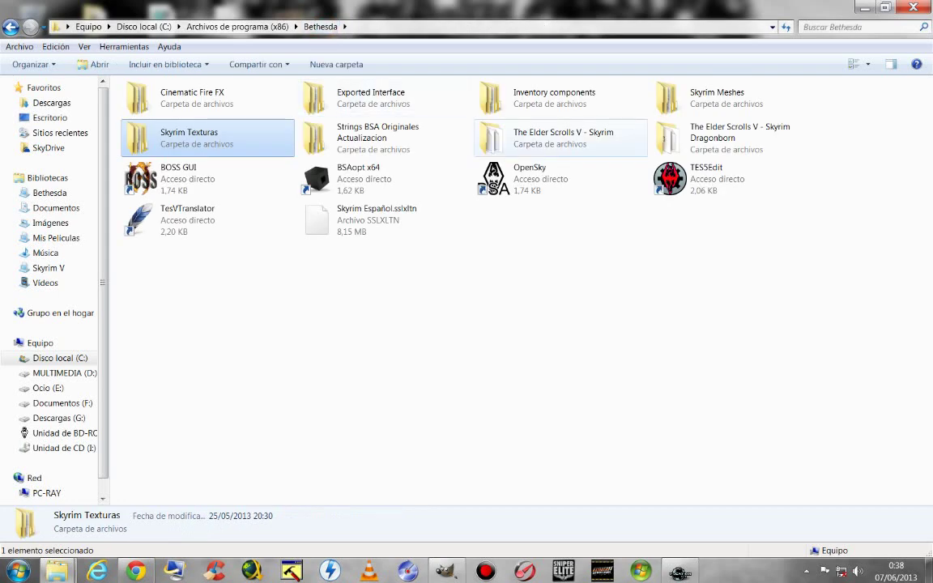
pyautogui.doubleClick(522, 138)
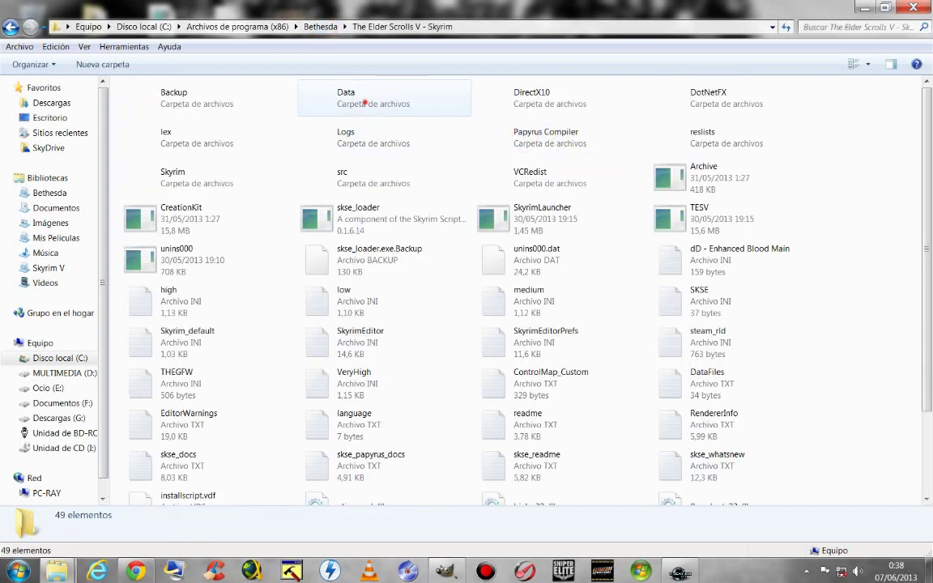
pyautogui.doubleClick(364, 103)
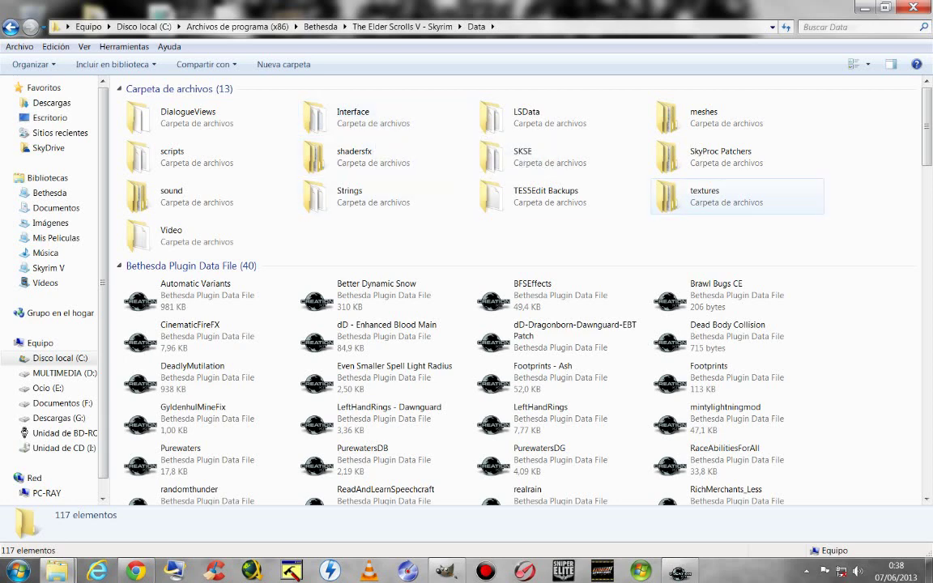
pyautogui.doubleClick(705, 195)
pyautogui.doubleClick(199, 102)
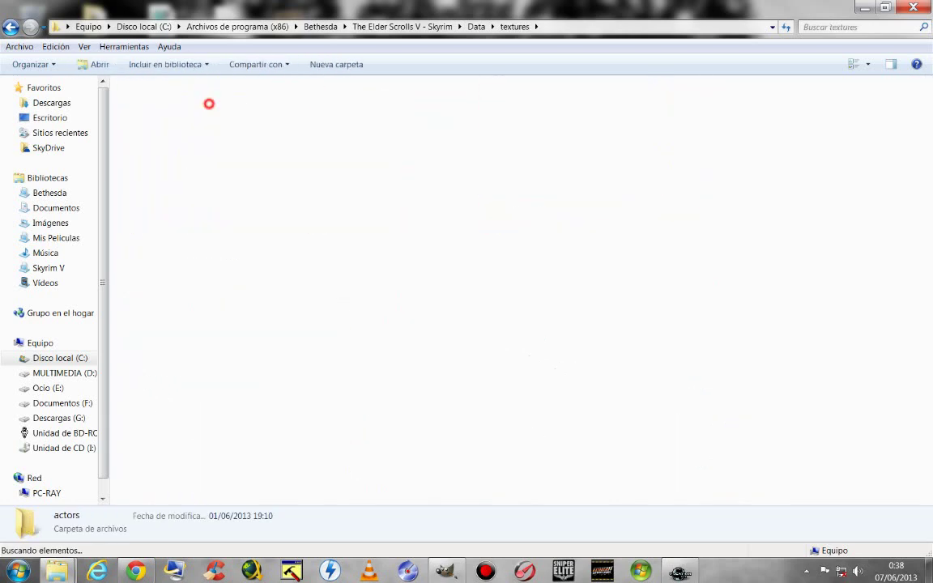
pyautogui.doubleClick(198, 102)
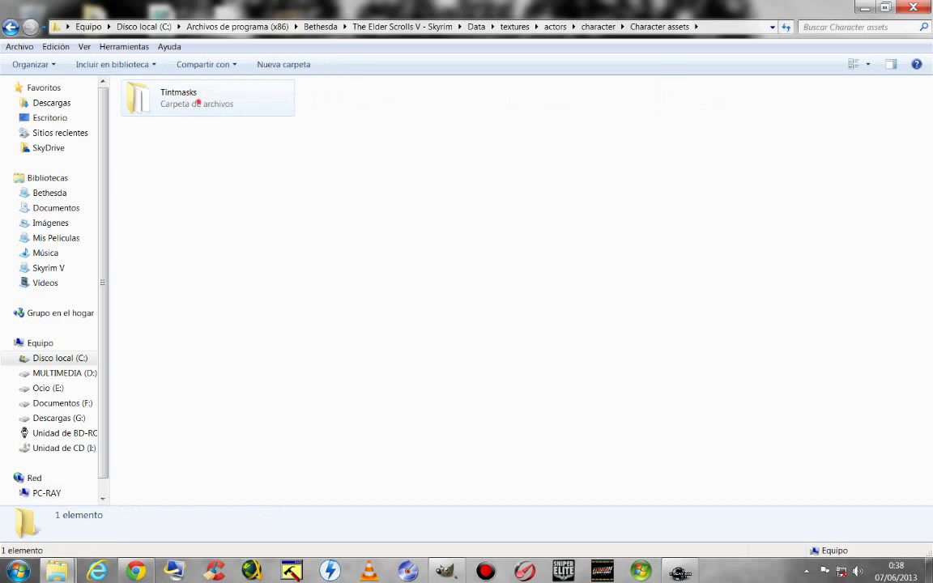
pyautogui.doubleClick(198, 102)
# Step: Paste BlackhandWarpaint.dds into the Tintmasks folder
pyautogui.rightClick(480, 353)
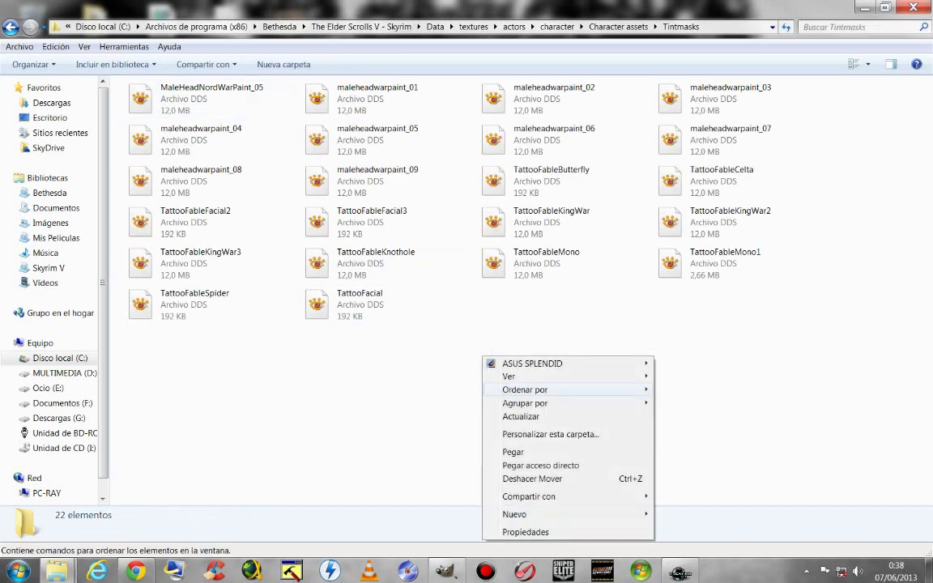
pyautogui.click(481, 408)
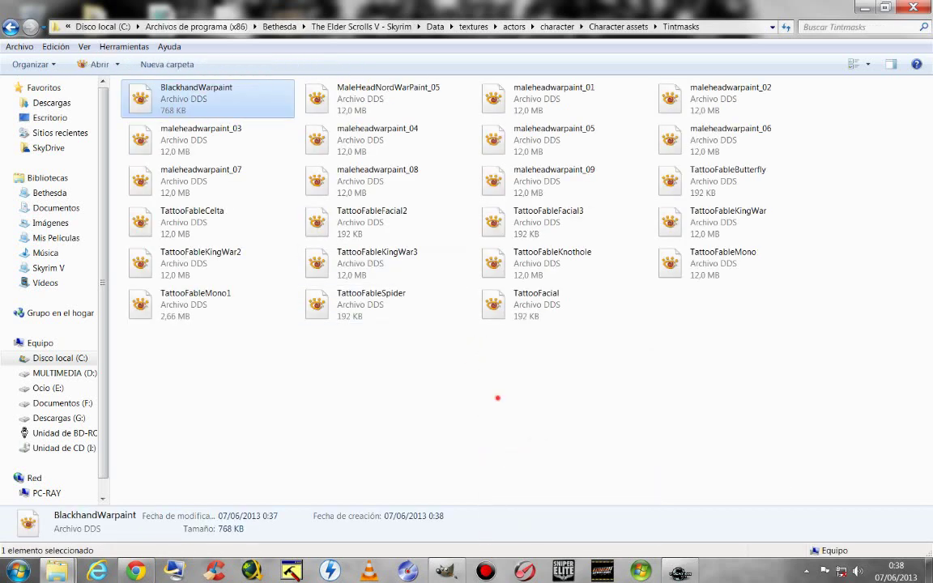
pyautogui.click(496, 396)
pyautogui.click(179, 81)
# Step: Clear the warpaint filter, list the Race records and open NordRace for editing
pyautogui.hotkey('alt', 'Tab')
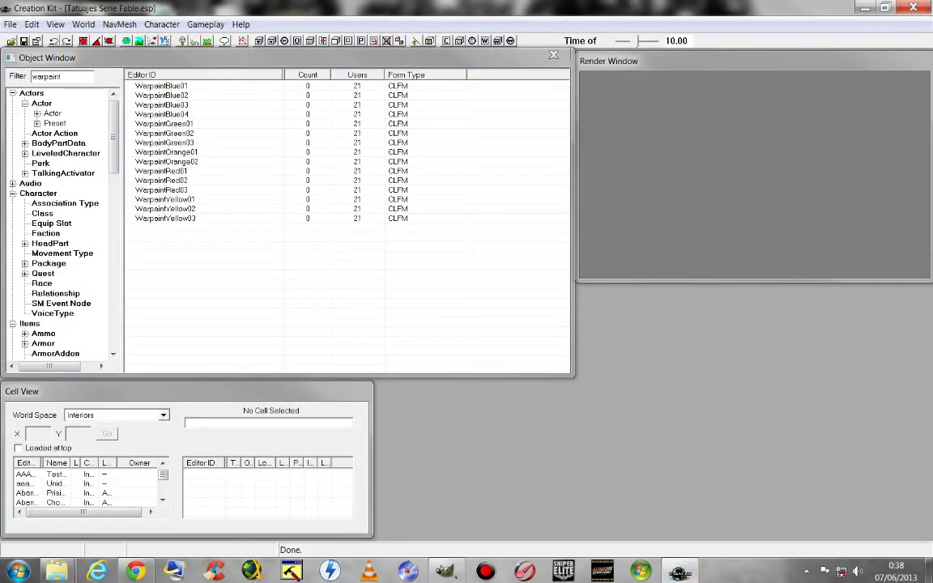
pyautogui.doubleClick(73, 76)
pyautogui.press('BackSpace')
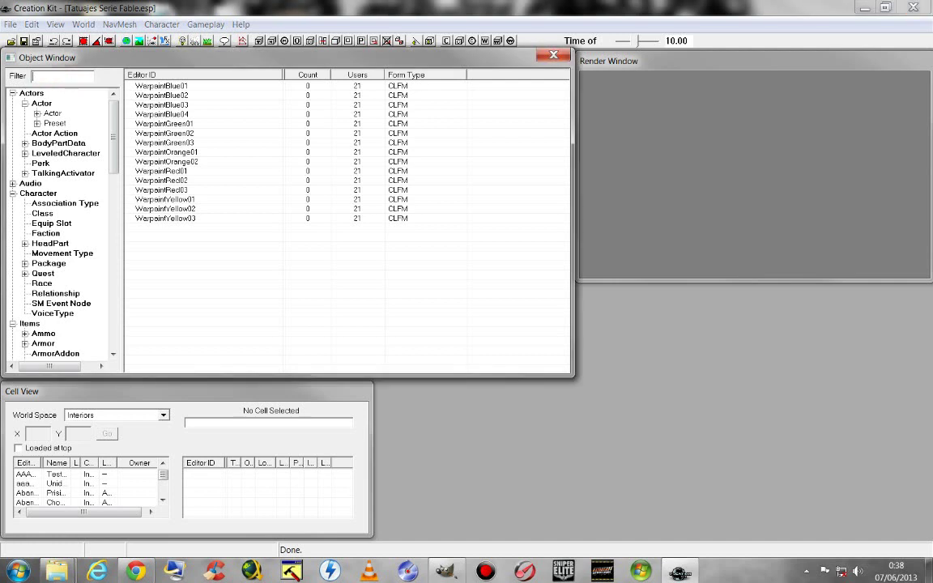
pyautogui.click(25, 102)
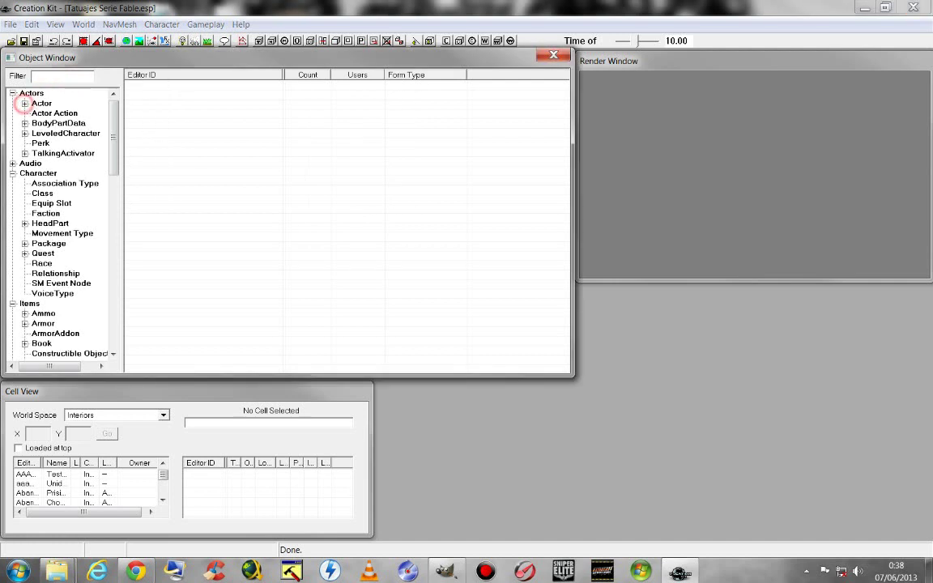
pyautogui.click(43, 263)
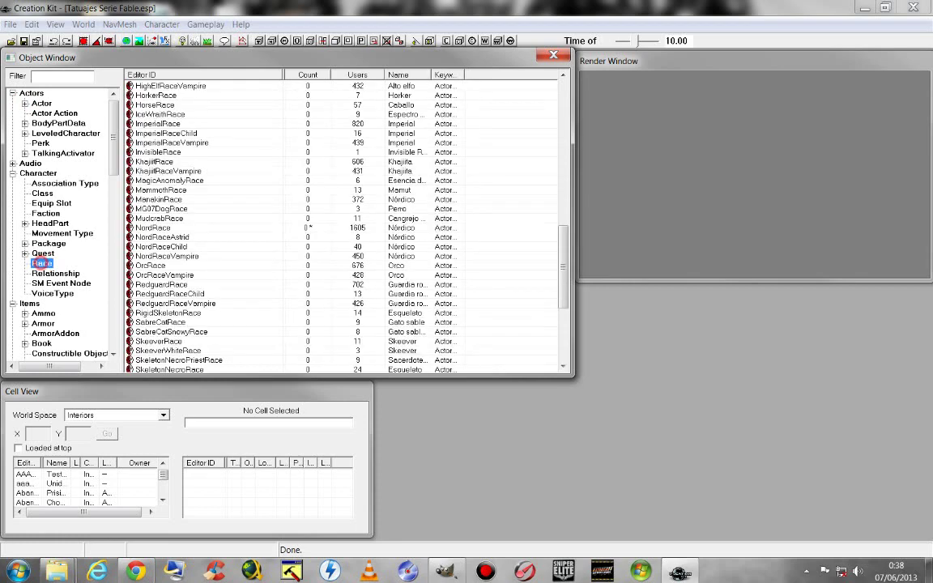
pyautogui.click(158, 237)
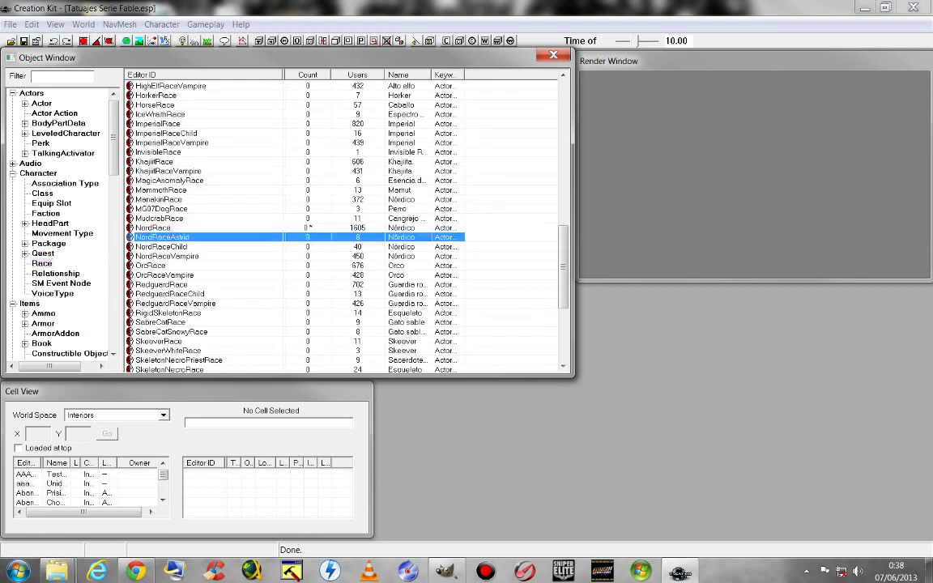
pyautogui.doubleClick(158, 236)
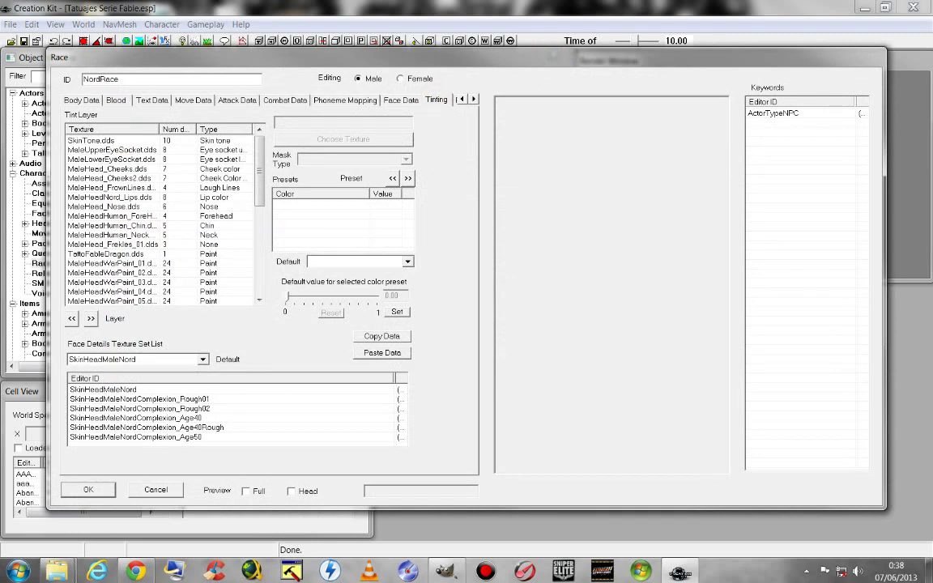
# Step: Turn on Preview Head and rotate the preview head
pyautogui.click(290, 491)
pyautogui.moveTo(616, 302); pyautogui.dragTo(664, 301)
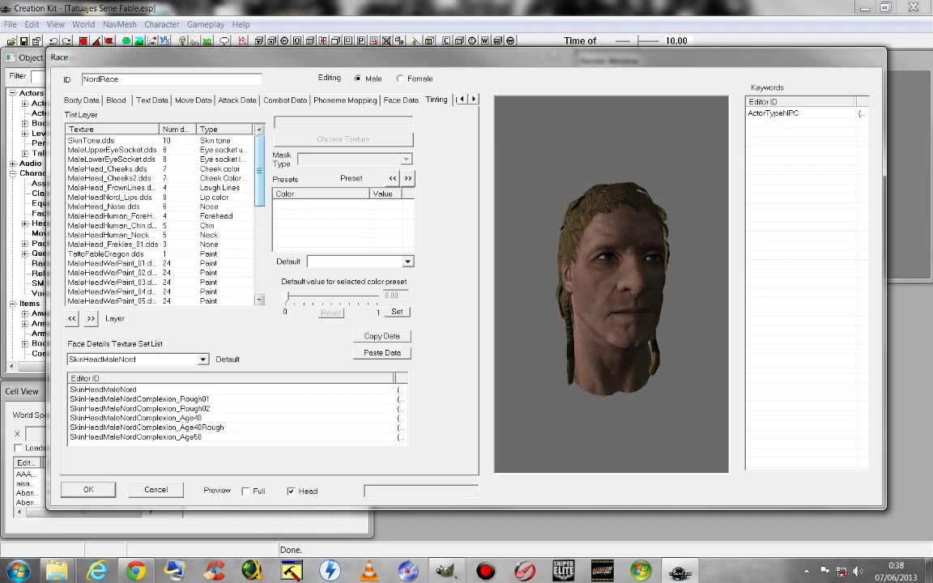
pyautogui.moveTo(259, 162); pyautogui.dragTo(259, 258)
# Step: Add a new tint layer using the BlackhandWarpaint.dds texture
pyautogui.rightClick(202, 273)
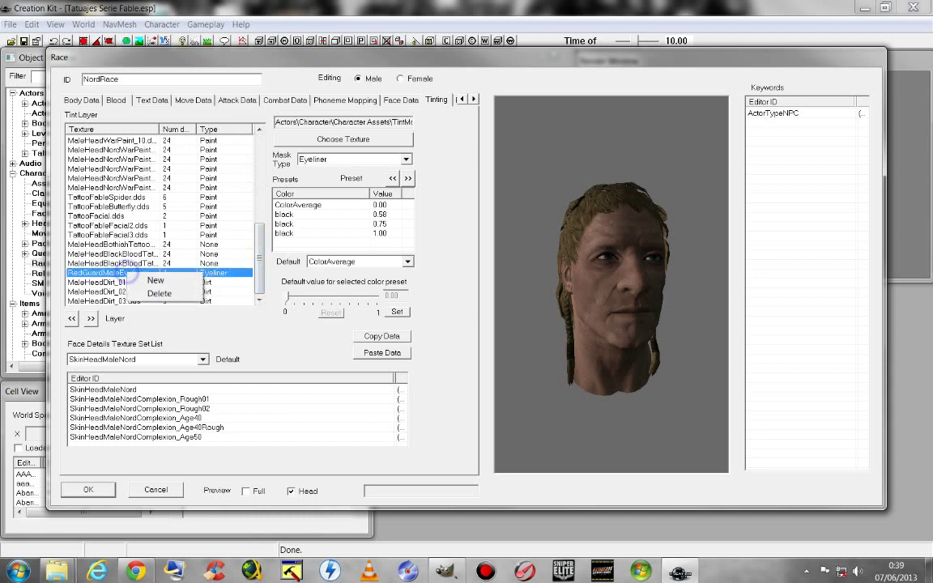
pyautogui.click(215, 279)
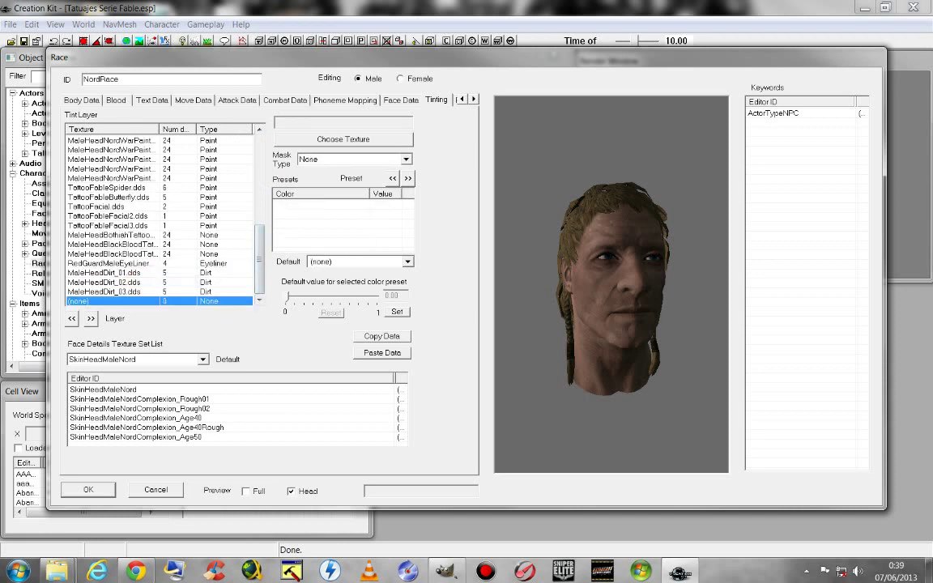
pyautogui.click(340, 139)
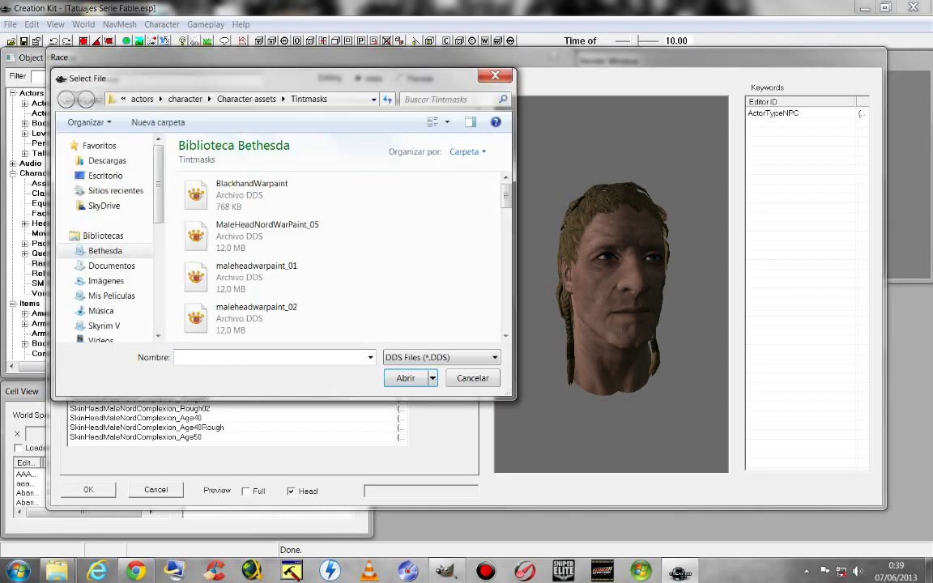
pyautogui.click(245, 188)
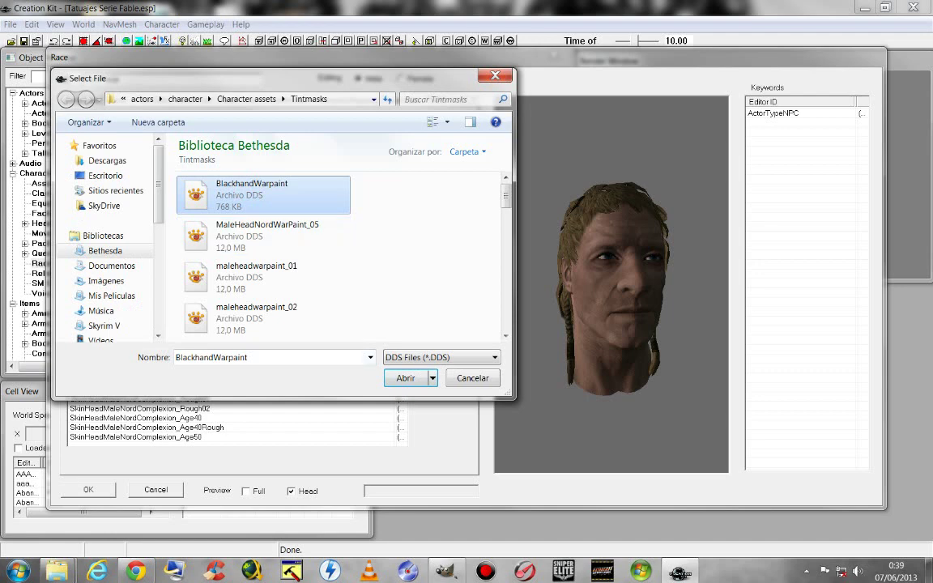
pyautogui.click(405, 378)
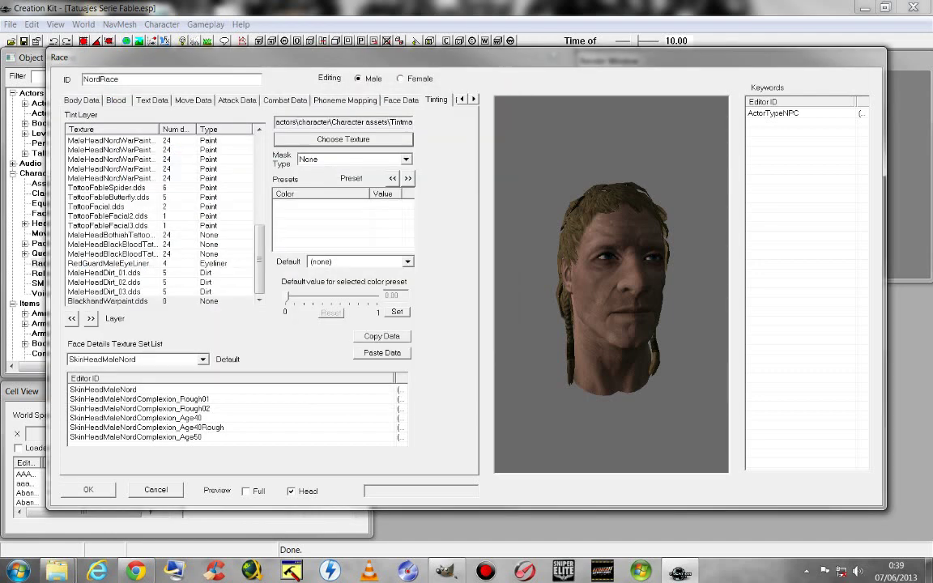
# Step: Set the layer's mask type to Paint and add a black colour preset valued 1.00
pyautogui.click(354, 159)
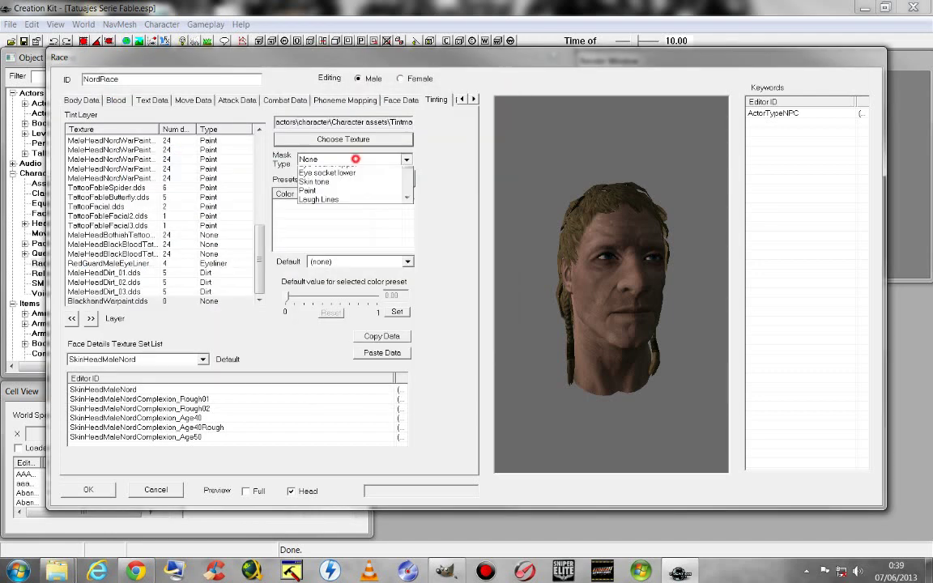
pyautogui.press('Down')
pyautogui.press('Down')
pyautogui.press('Down')
pyautogui.press('Down')
pyautogui.press('Down')
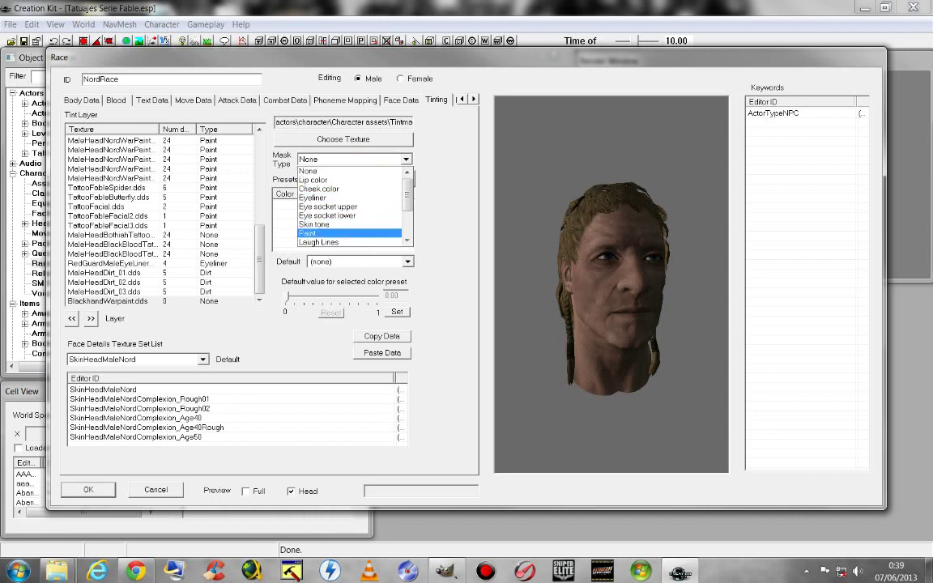
pyautogui.click(322, 233)
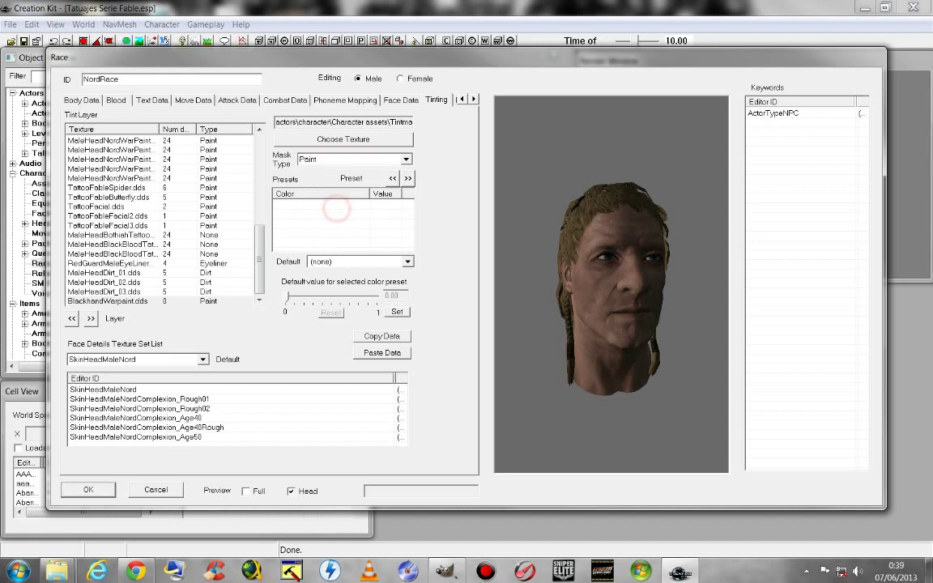
pyautogui.rightClick(315, 215)
pyautogui.click(340, 223)
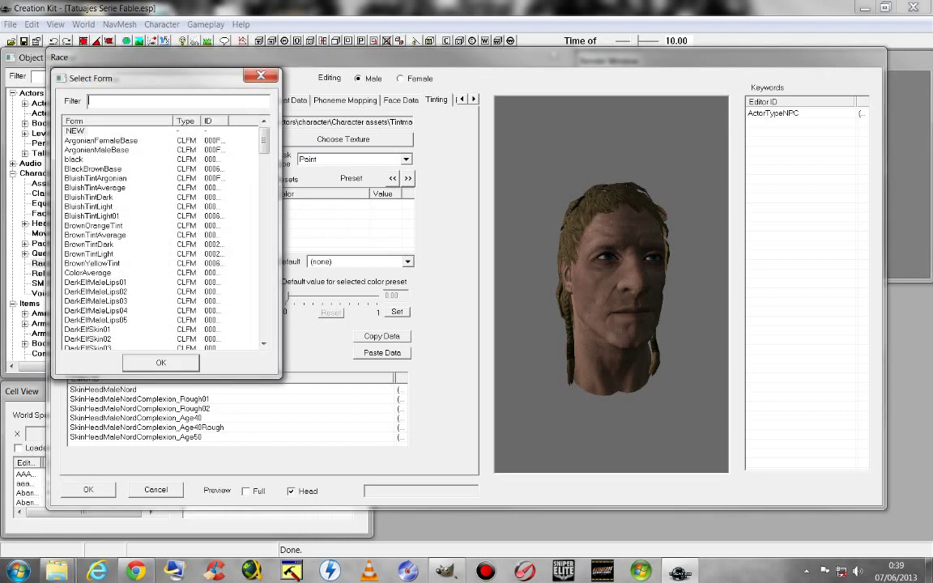
pyautogui.click(73, 159)
pyautogui.click(158, 361)
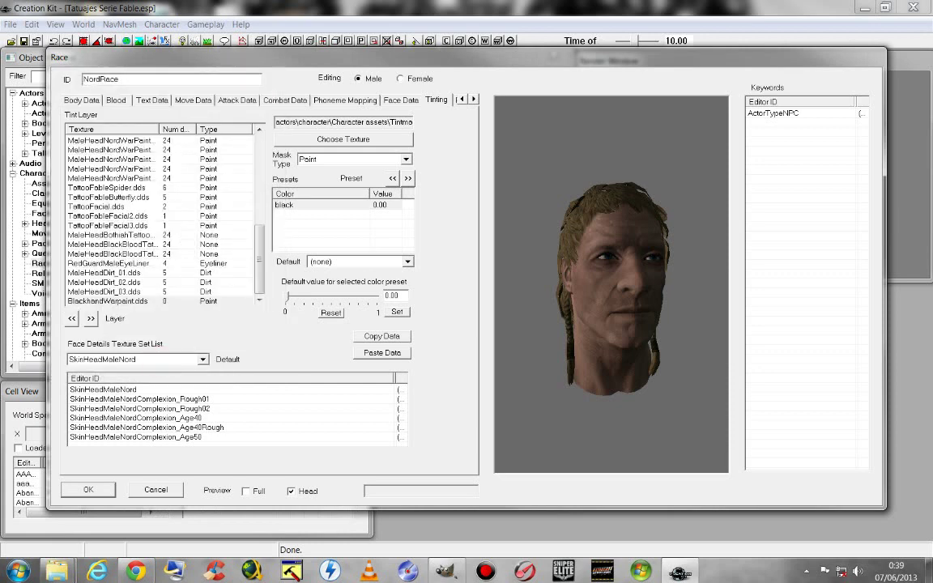
pyautogui.click(296, 204)
pyautogui.moveTo(287, 300); pyautogui.dragTo(378, 300)
pyautogui.click(318, 219)
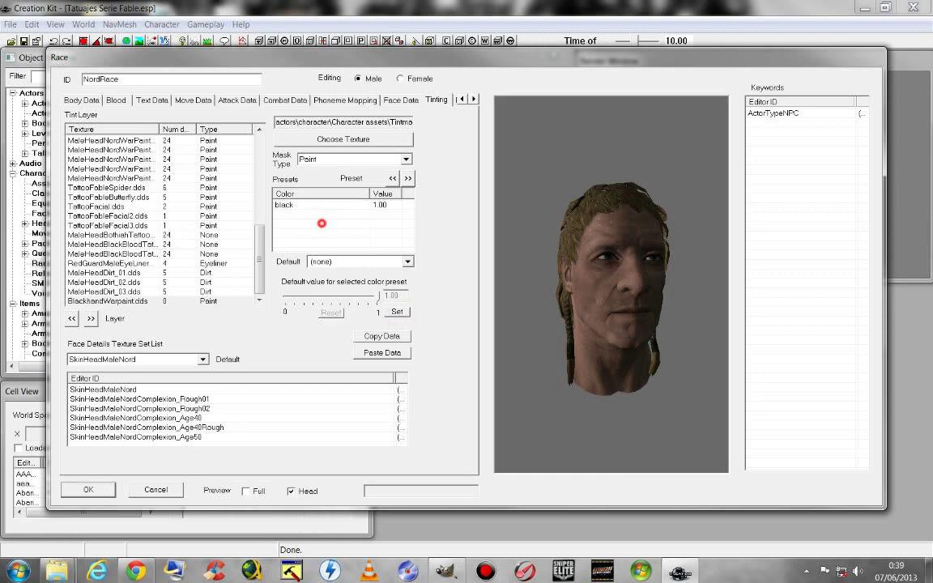
# Step: Add a second black colour preset with value 0.60
pyautogui.click(293, 205)
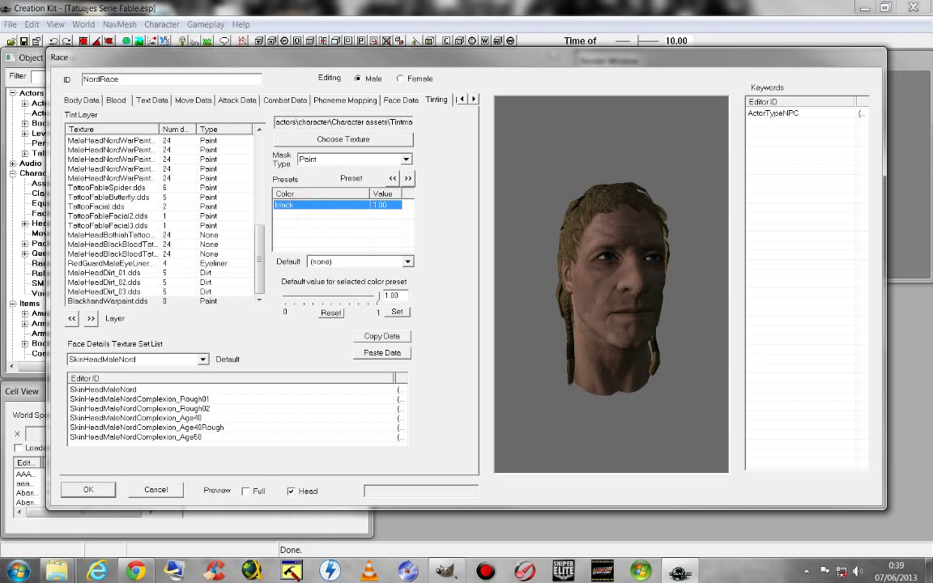
pyautogui.rightClick(302, 214)
pyautogui.click(331, 223)
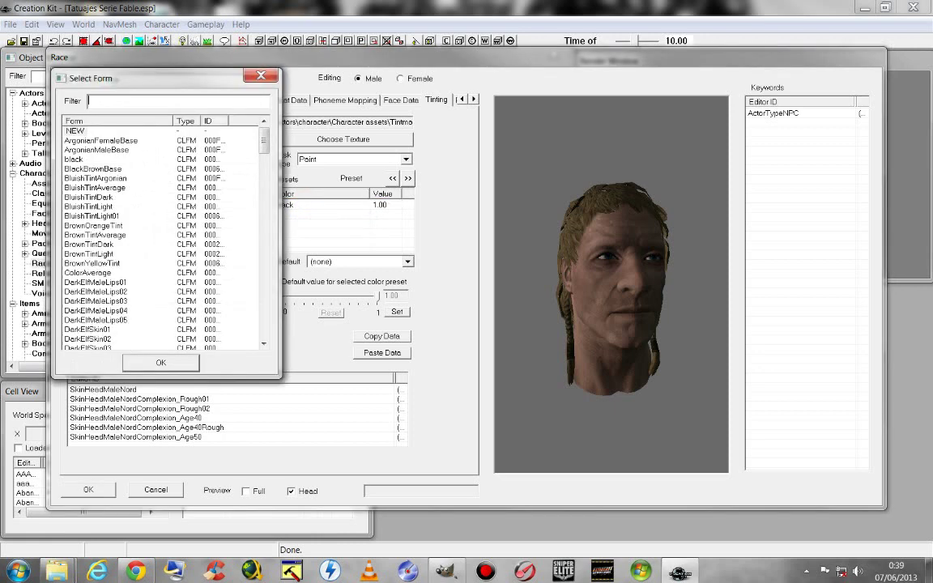
pyautogui.click(73, 159)
pyautogui.click(166, 362)
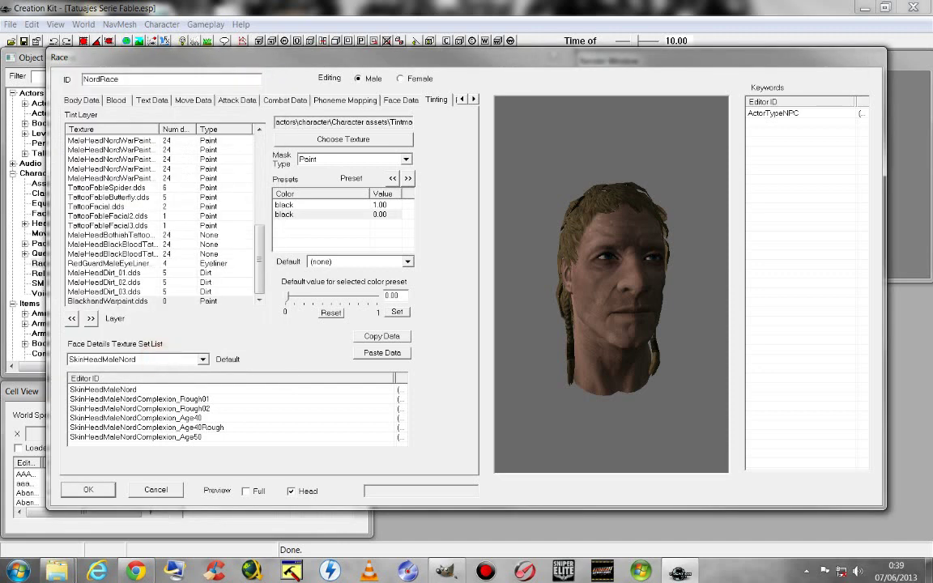
pyautogui.click(284, 214)
pyautogui.moveTo(287, 296); pyautogui.dragTo(342, 296)
pyautogui.click(397, 311)
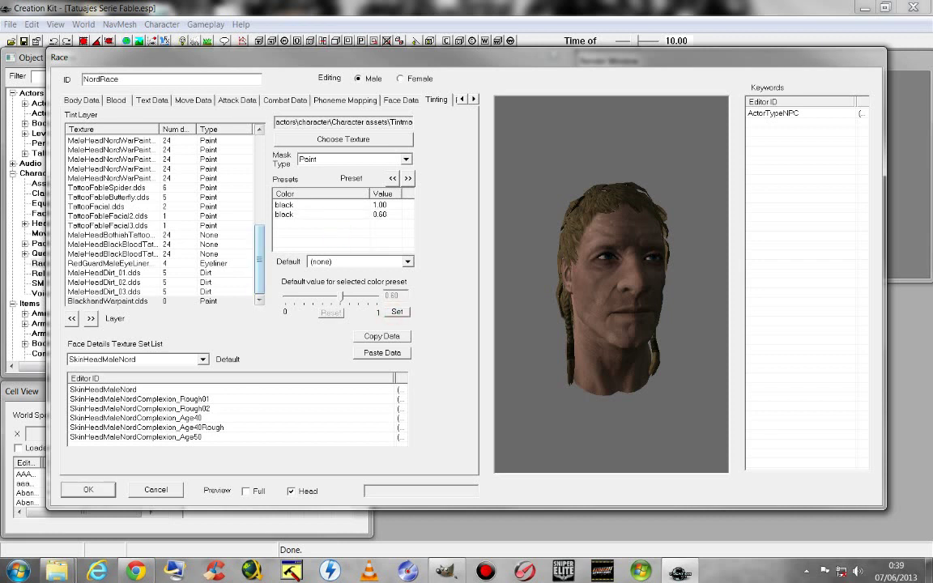
pyautogui.rightClick(298, 231)
# Step: Add RedTintBright as a third colour preset
pyautogui.click(320, 242)
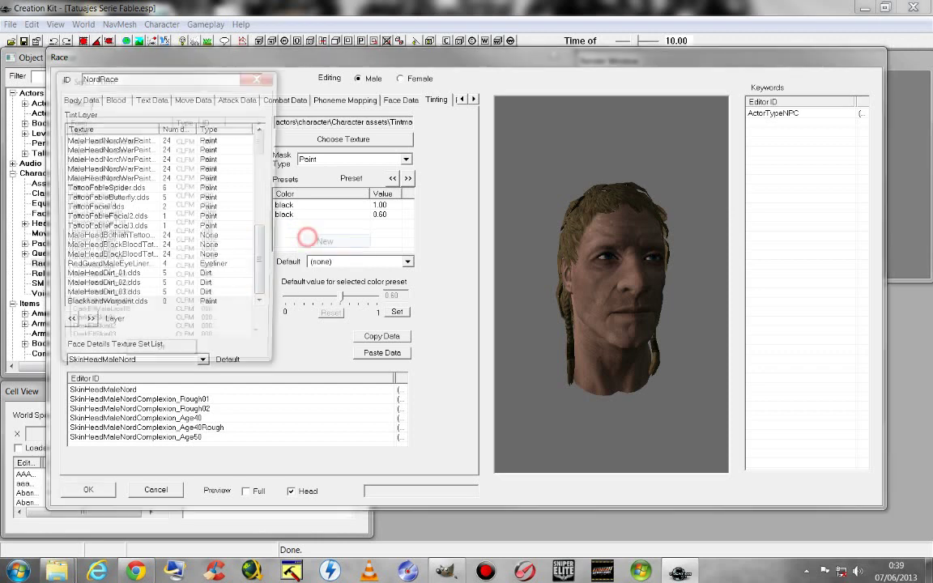
pyautogui.scroll(-3, 236, 130)
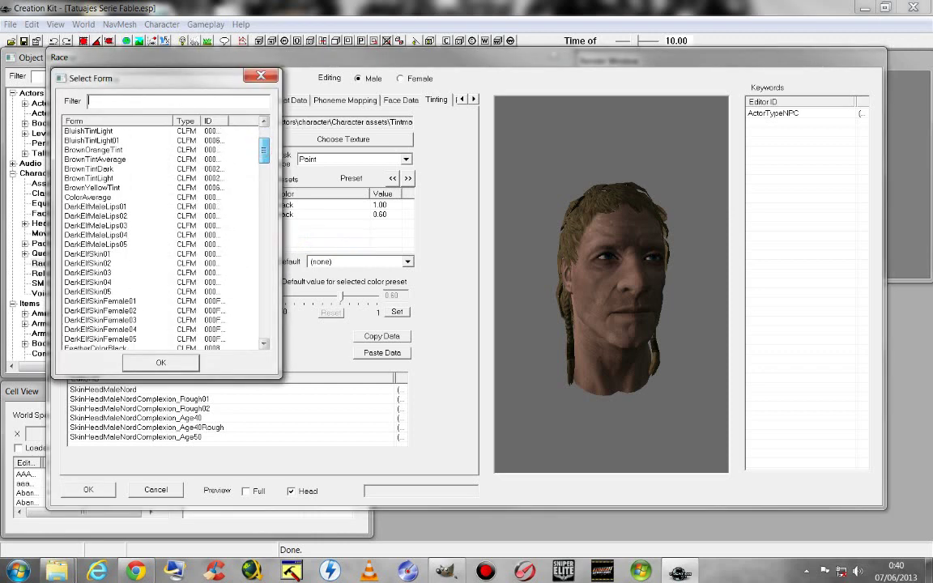
pyautogui.scroll(-1, 239, 136)
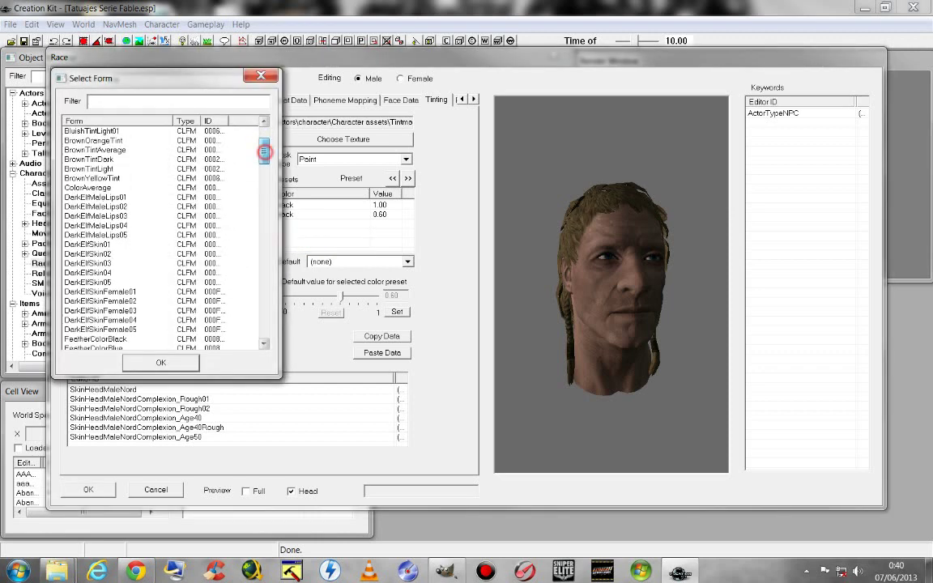
pyautogui.scroll(-5, 238, 136)
pyautogui.scroll(-4, 239, 136)
pyautogui.scroll(-2, 239, 136)
pyautogui.scroll(-5, 239, 136)
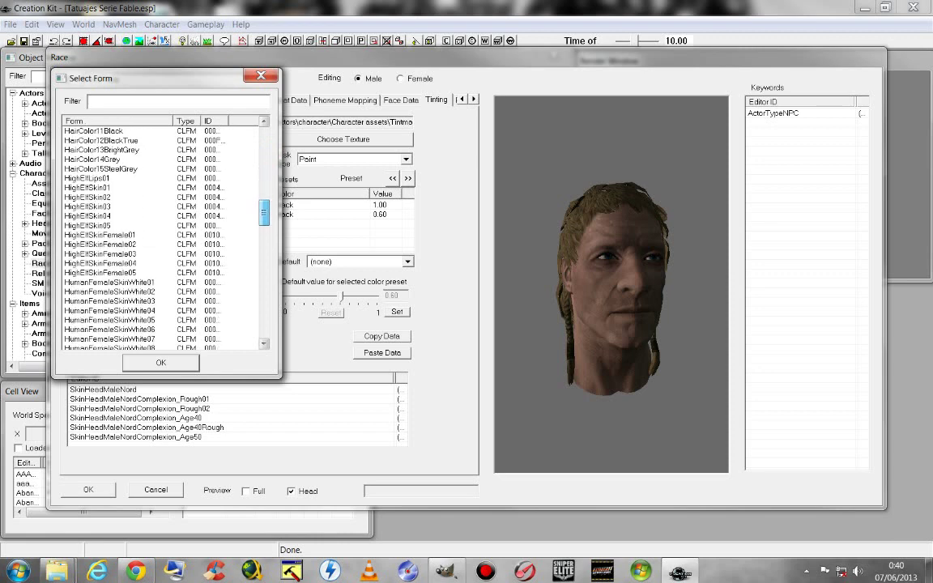
pyautogui.scroll(-5, 239, 136)
pyautogui.scroll(-5, 239, 136)
pyautogui.scroll(-3, 162, 235)
pyautogui.scroll(-3, 162, 234)
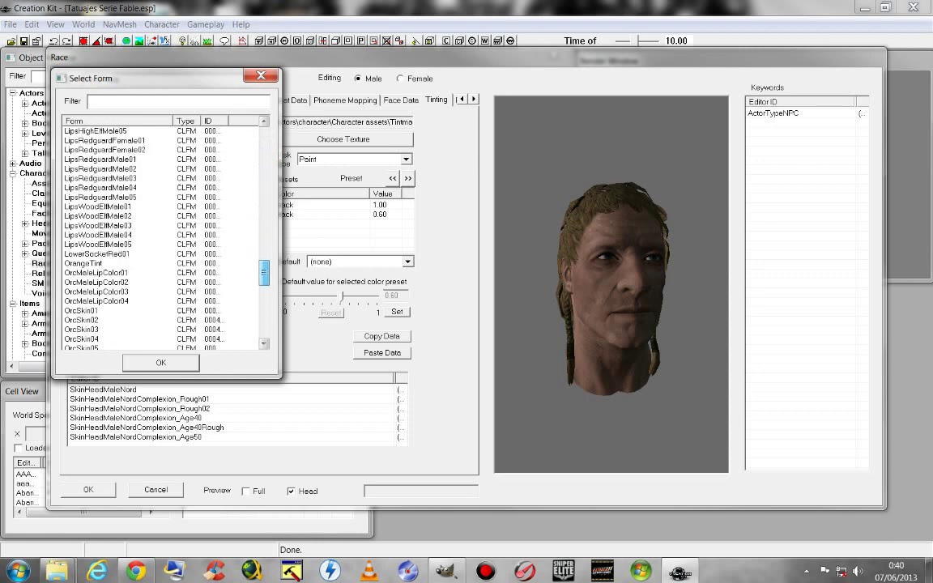
pyautogui.scroll(-2, 162, 235)
pyautogui.scroll(-2, 162, 235)
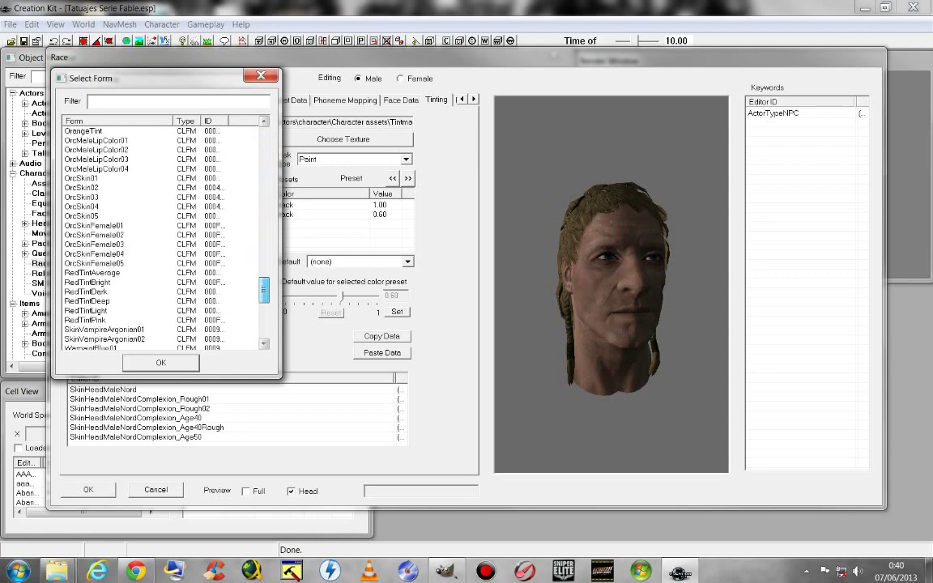
pyautogui.scroll(-1, 162, 234)
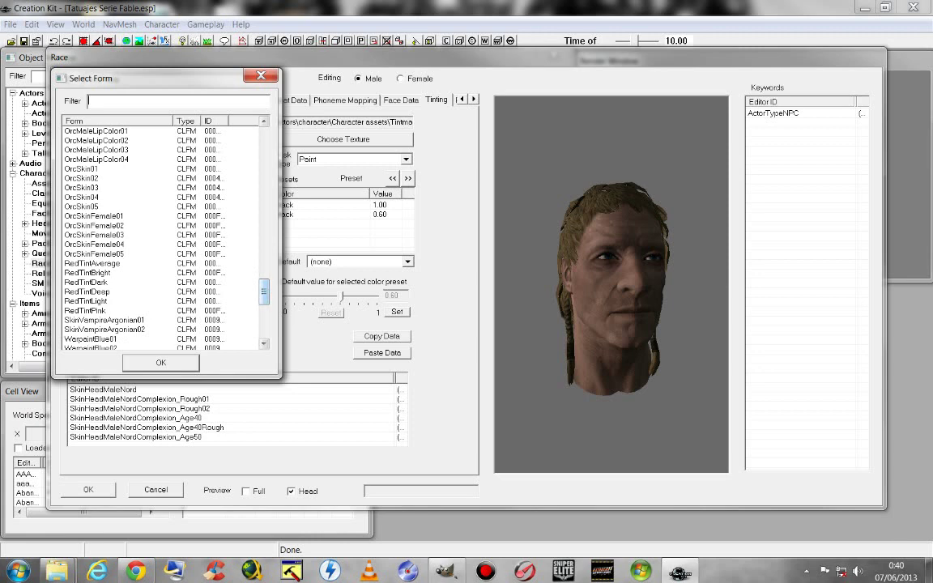
pyautogui.click(87, 273)
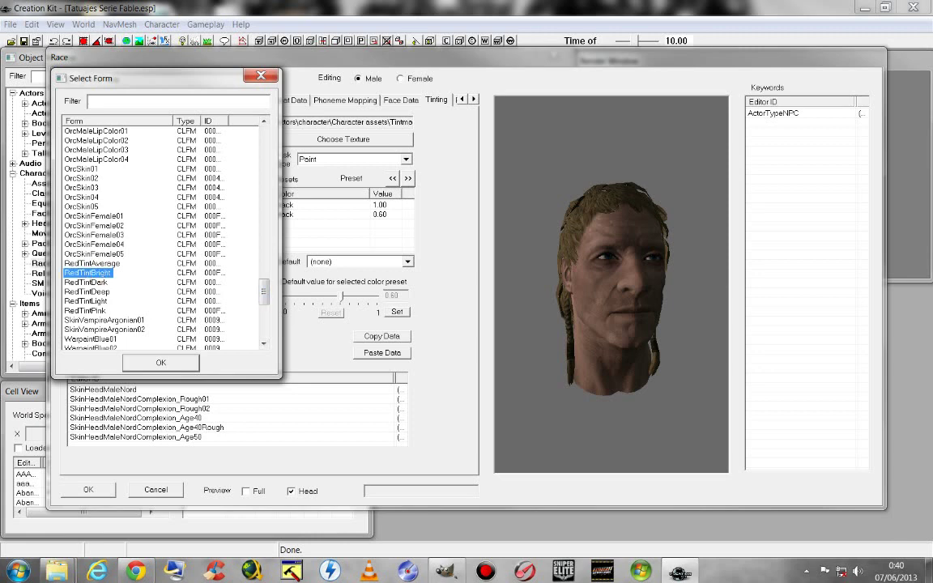
pyautogui.click(150, 356)
# Step: Set the RedTintBright preset's default value to 1.00
pyautogui.click(299, 223)
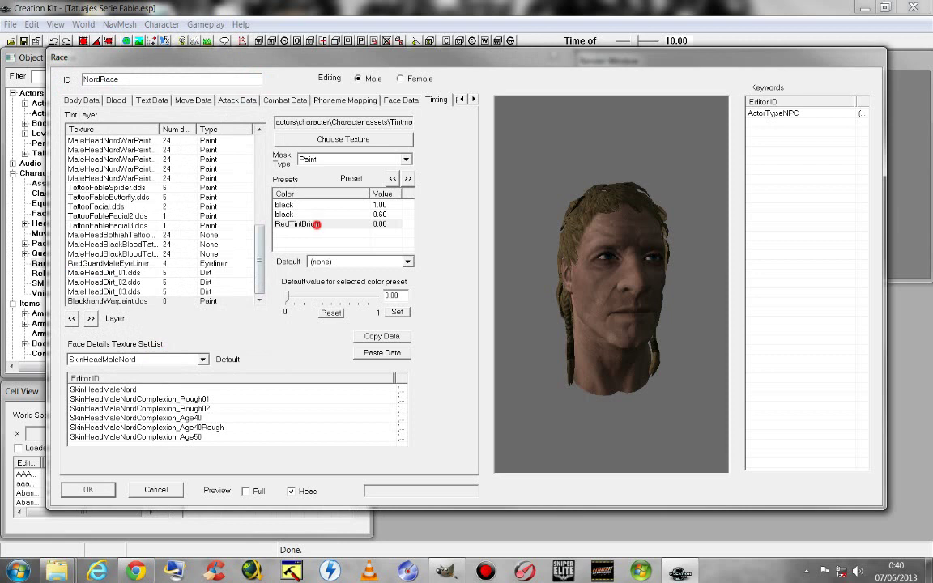
pyautogui.click(324, 237)
pyautogui.click(397, 312)
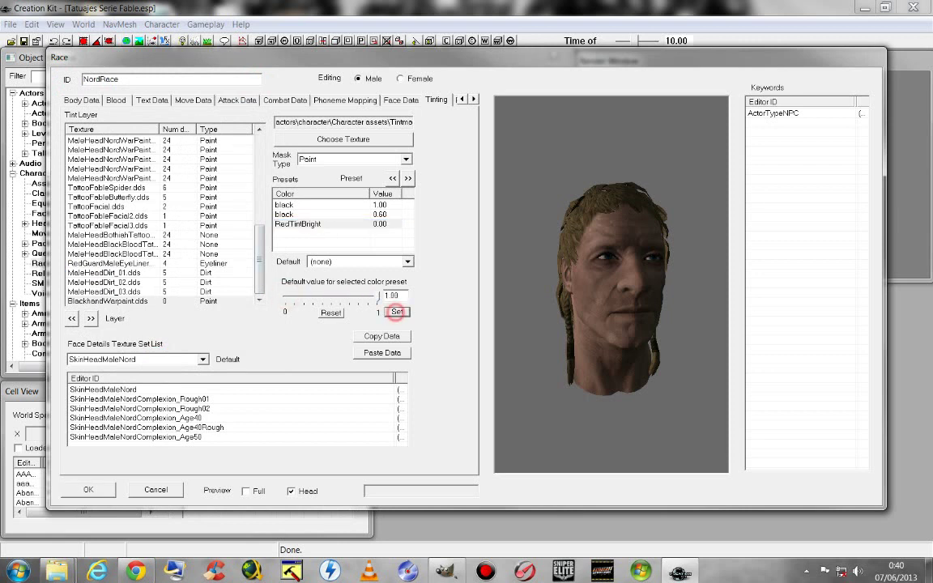
pyautogui.click(358, 215)
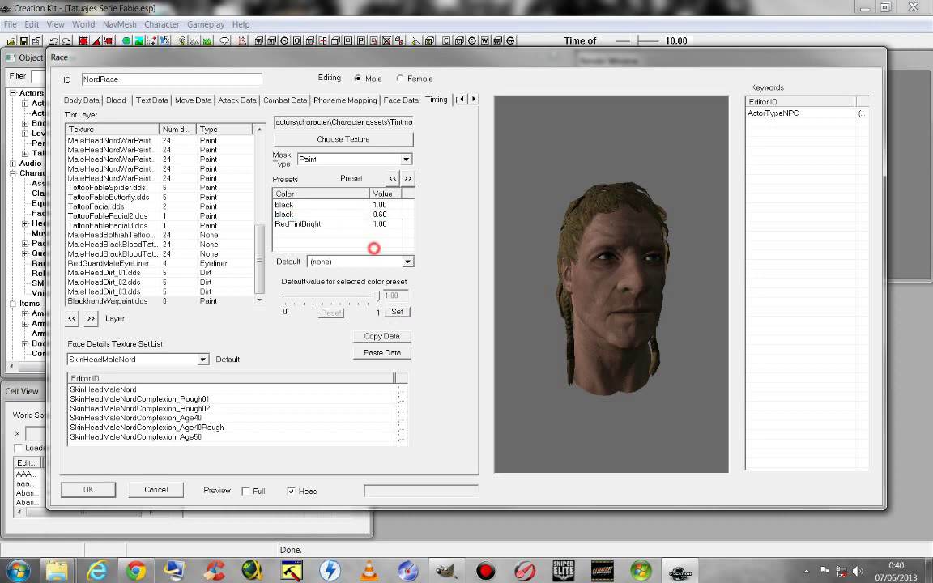
pyautogui.click(337, 223)
# Step: Step through the TattooFacial, Boethiah, dirt and war paint tint layers to compare presets
pyautogui.click(113, 206)
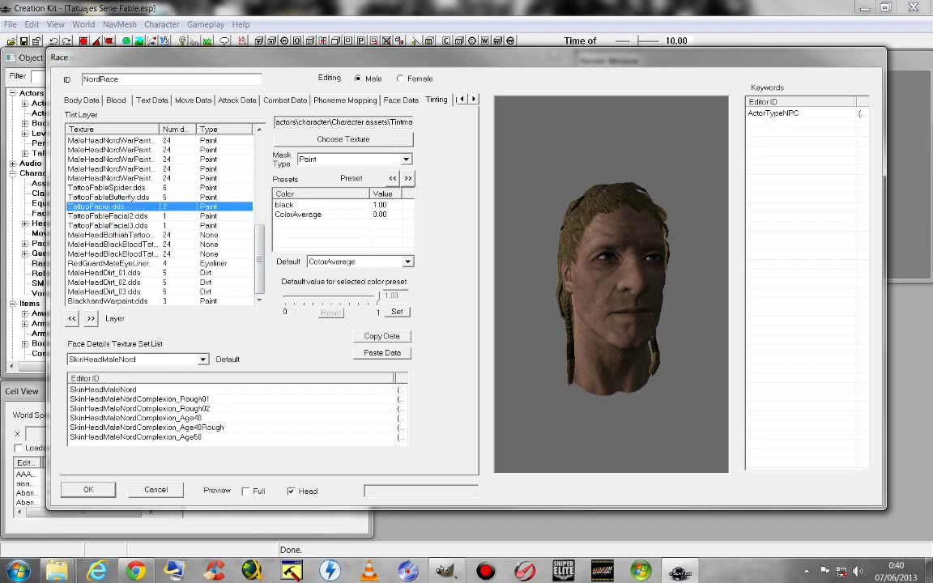
pyautogui.press('Down')
pyautogui.press('Down')
pyautogui.press('Down')
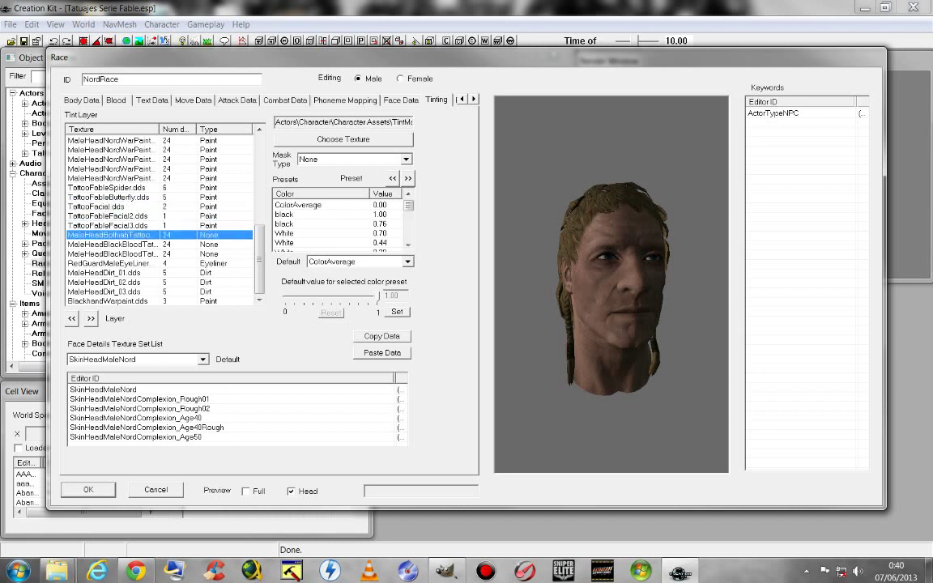
pyautogui.press('Down')
pyautogui.press('Down')
pyautogui.press('Down')
pyautogui.press('Down')
pyautogui.press('Down')
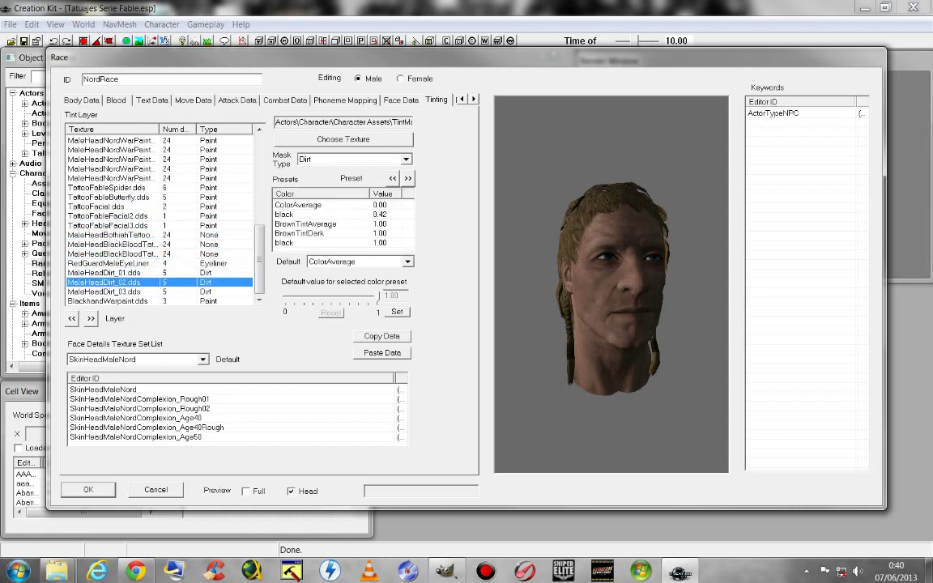
pyautogui.press('Down')
pyautogui.press('Down')
pyautogui.press('Up')
pyautogui.press('Up')
pyautogui.press('Up')
pyautogui.press('Up')
pyautogui.press('Up')
pyautogui.press('Up')
pyautogui.press('Up')
pyautogui.press('Up')
pyautogui.press('Up')
pyautogui.press('Up')
pyautogui.press('Up')
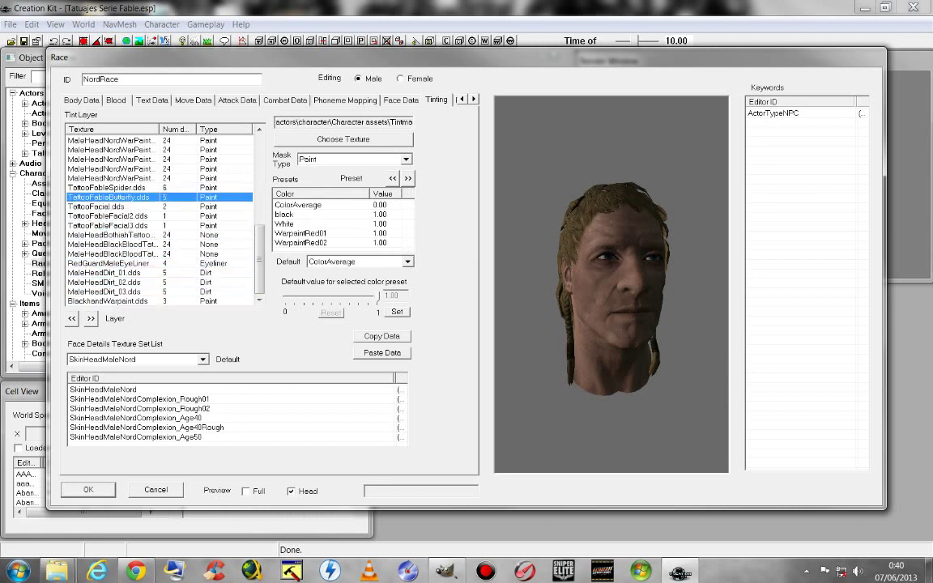
pyautogui.press('Up')
pyautogui.press('Up')
pyautogui.press('Up')
pyautogui.press('Up')
pyautogui.press('Up')
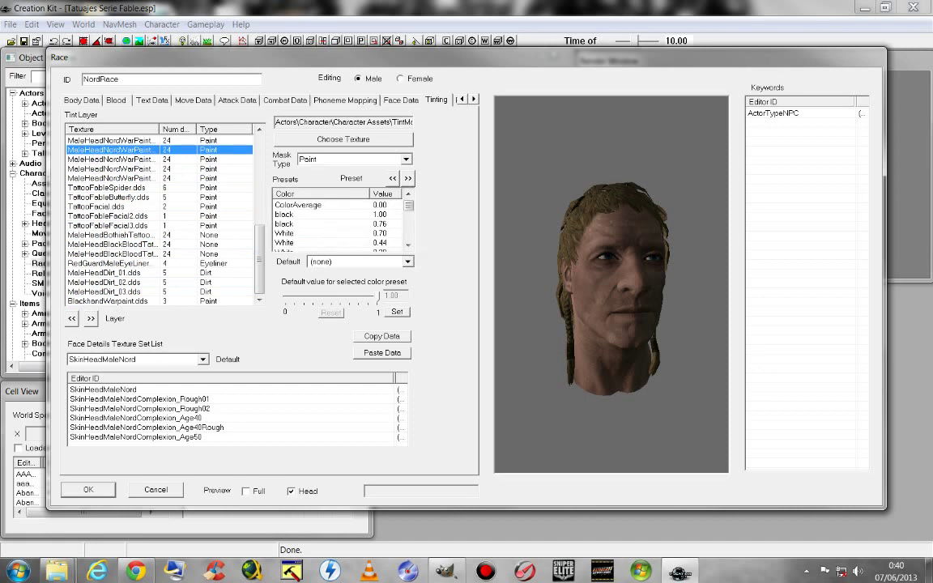
pyautogui.press('Up')
pyautogui.press('Up')
pyautogui.press('Up')
pyautogui.press('Up')
pyautogui.press('Up')
pyautogui.press('Up')
pyautogui.press('Up')
pyautogui.press('Up')
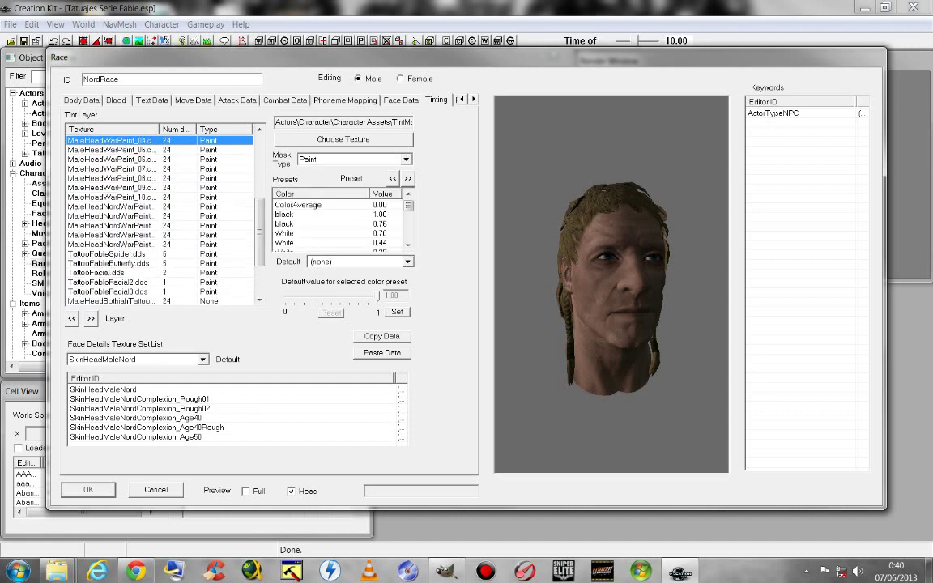
pyautogui.press('Up')
pyautogui.press('Up')
pyautogui.press('Up')
pyautogui.press('Up')
pyautogui.press('Up')
pyautogui.press('Up')
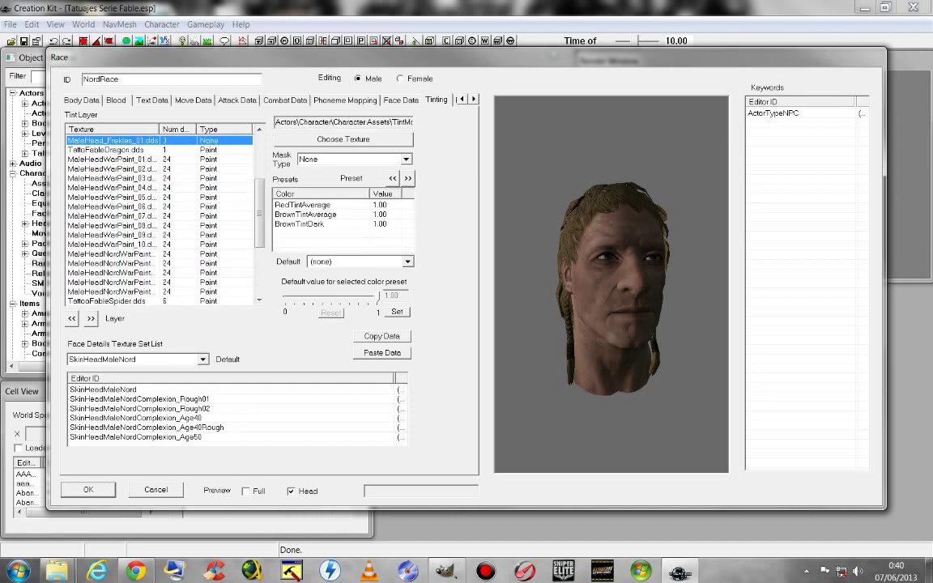
# Step: Select TattooFableDragon.dds and set its default colour to (none)
pyautogui.press('Down')
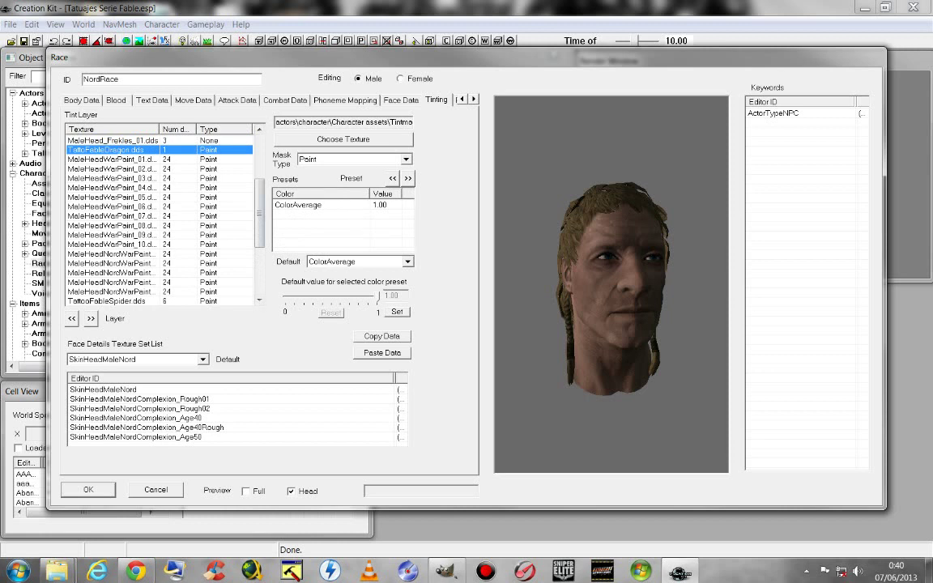
pyautogui.click(373, 261)
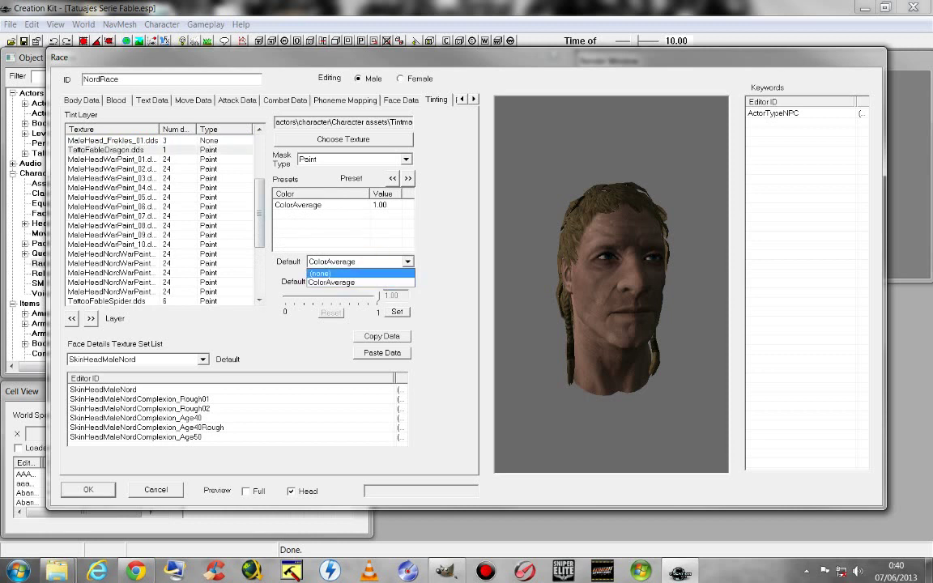
pyautogui.click(320, 273)
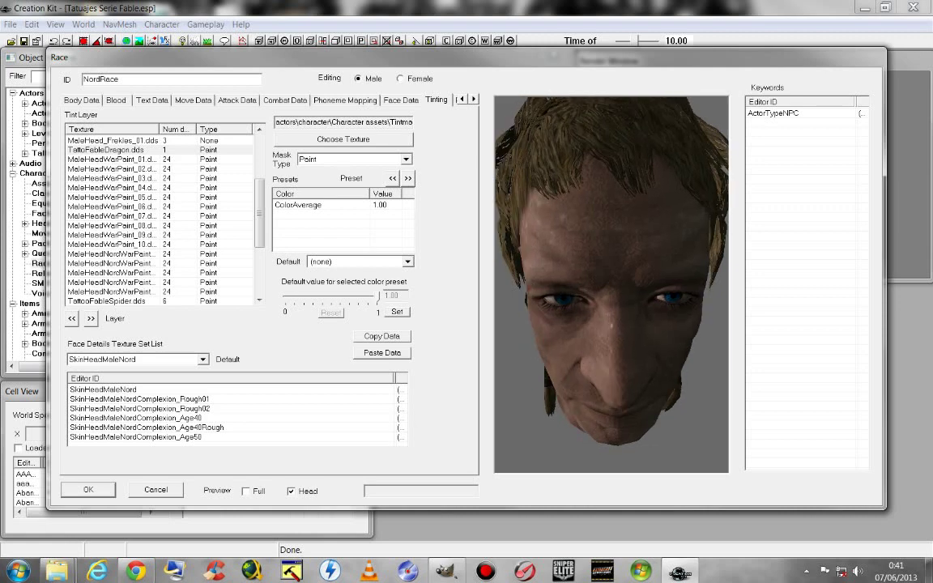
# Step: Keep (none) as the current layer's default colour and rotate the preview head to three-quarter view
pyautogui.click(407, 261)
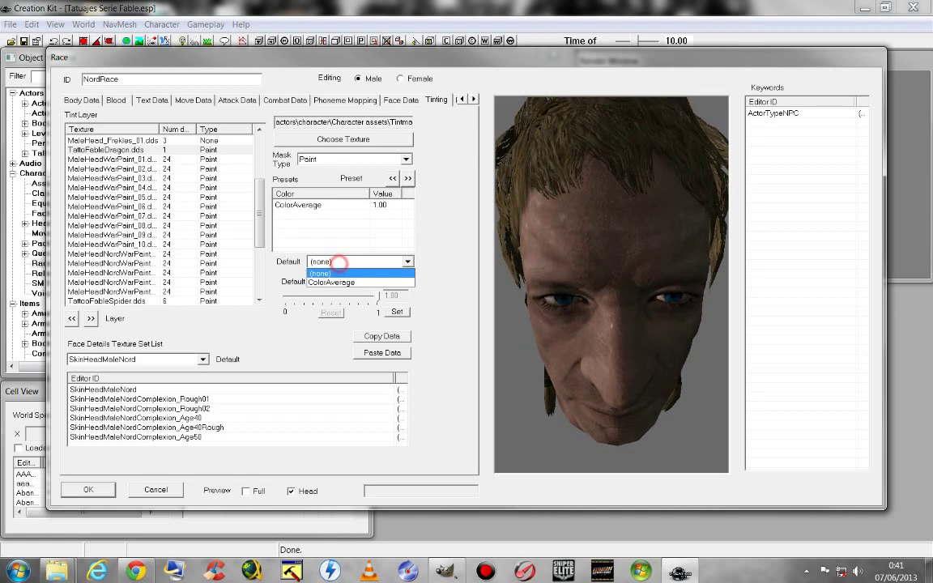
pyautogui.click(316, 273)
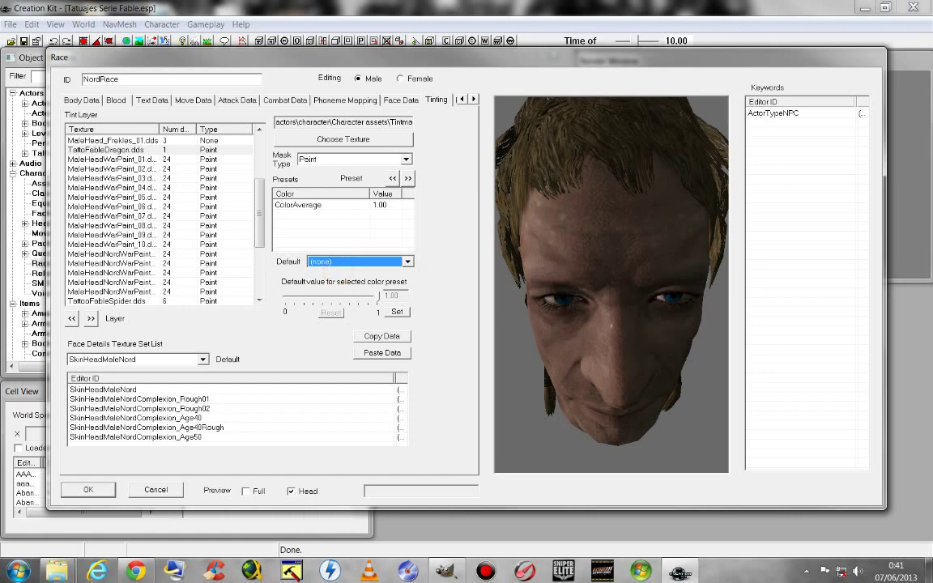
pyautogui.click(396, 311)
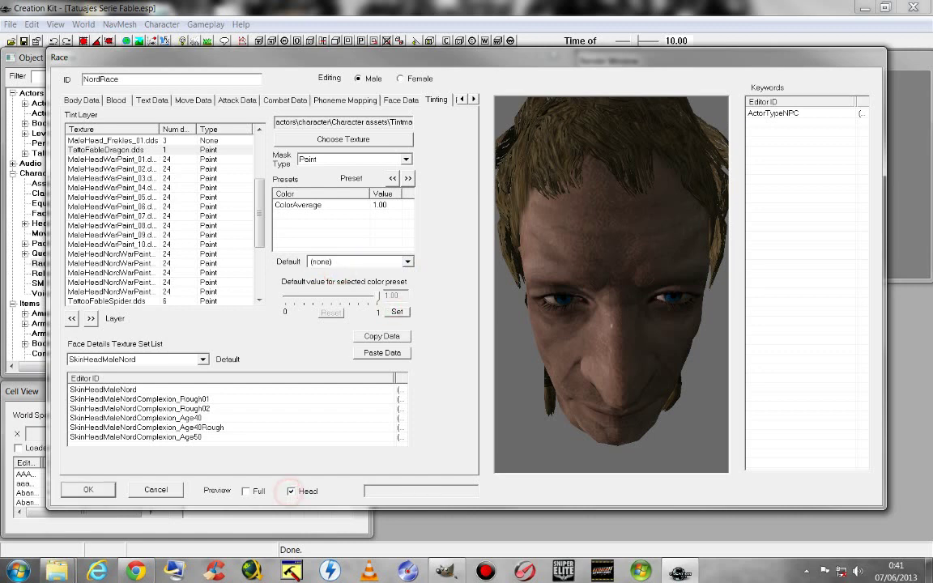
pyautogui.moveTo(607, 298)
pyautogui.mouseDown()
pyautogui.moveTo(595, 168)
pyautogui.moveTo(620, 162)
pyautogui.mouseUp()
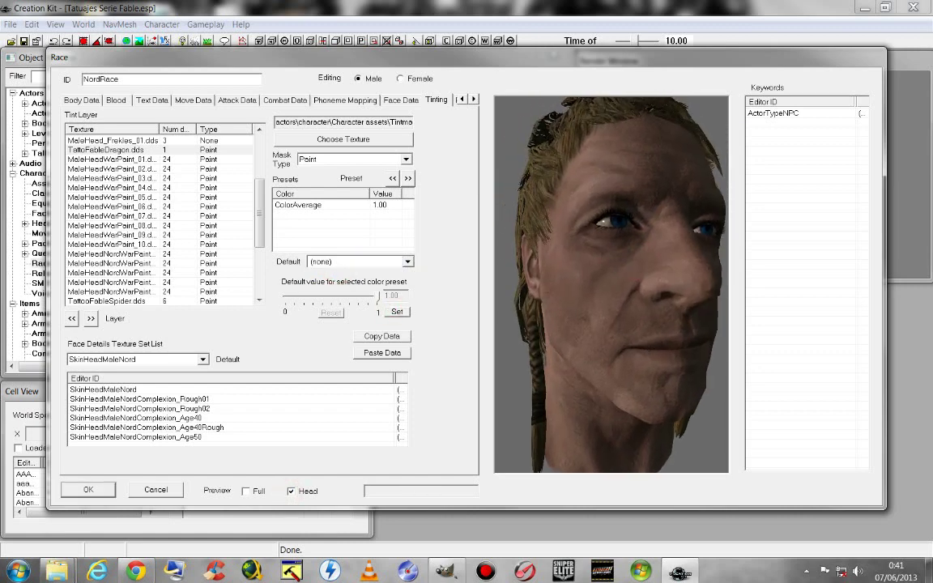
pyautogui.scroll(-4, 162, 219)
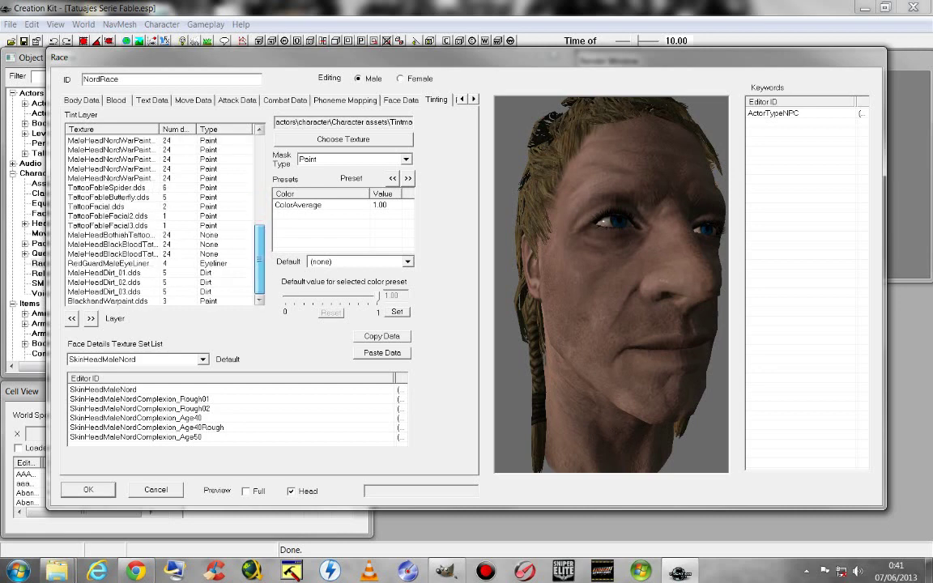
# Step: Give BlackhandWarpaint.dds the RedTintBright default colour and refresh the head preview to show it
pyautogui.click(114, 301)
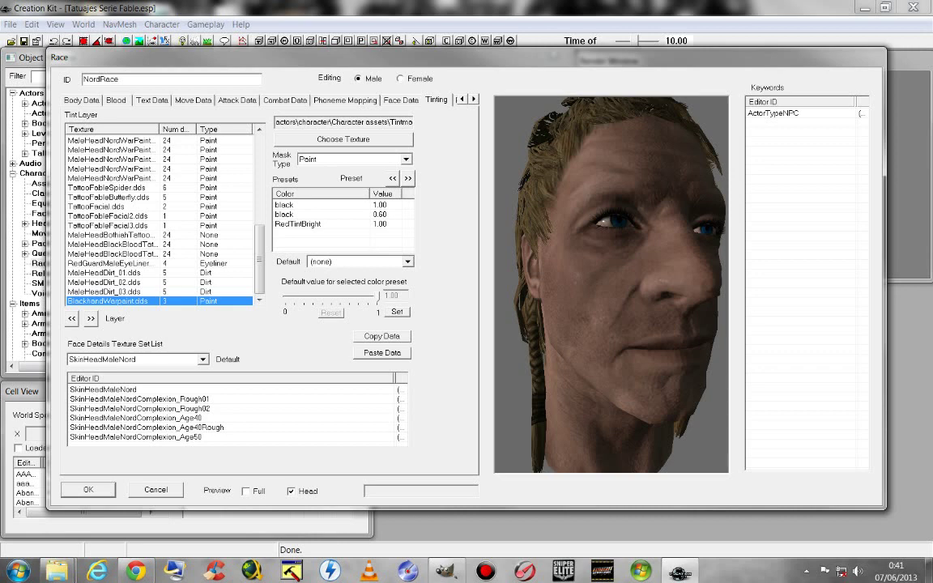
pyautogui.click(331, 260)
pyautogui.click(323, 298)
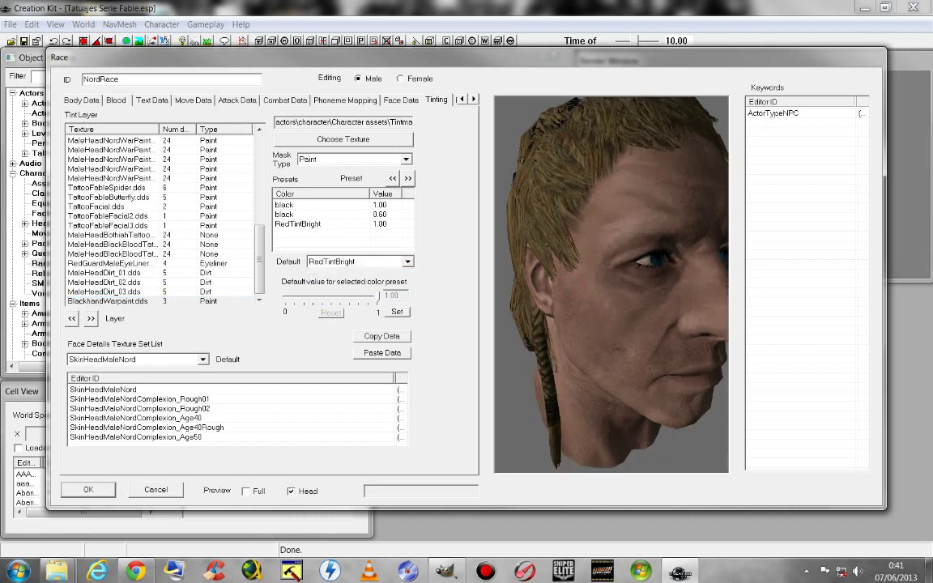
pyautogui.click(397, 311)
pyautogui.click(290, 490)
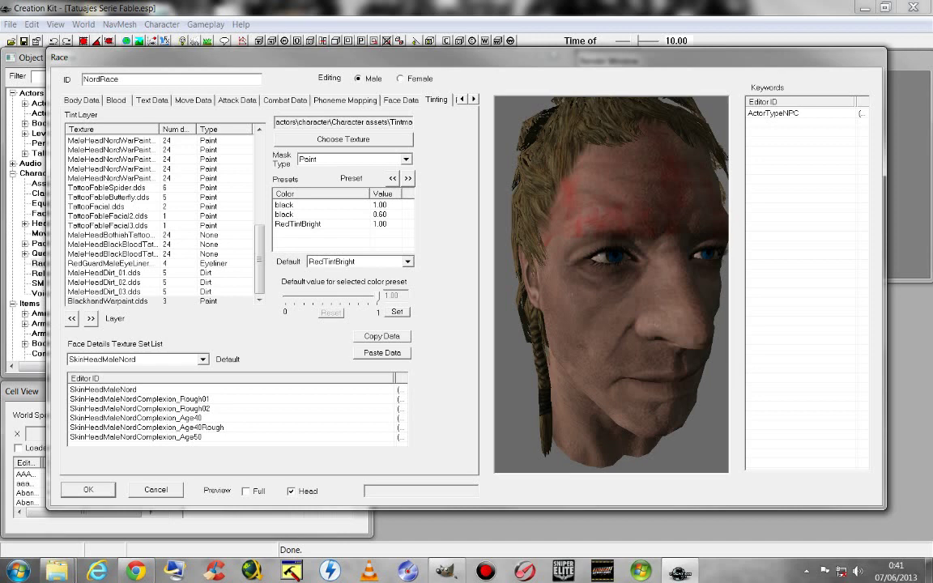
pyautogui.click(108, 300)
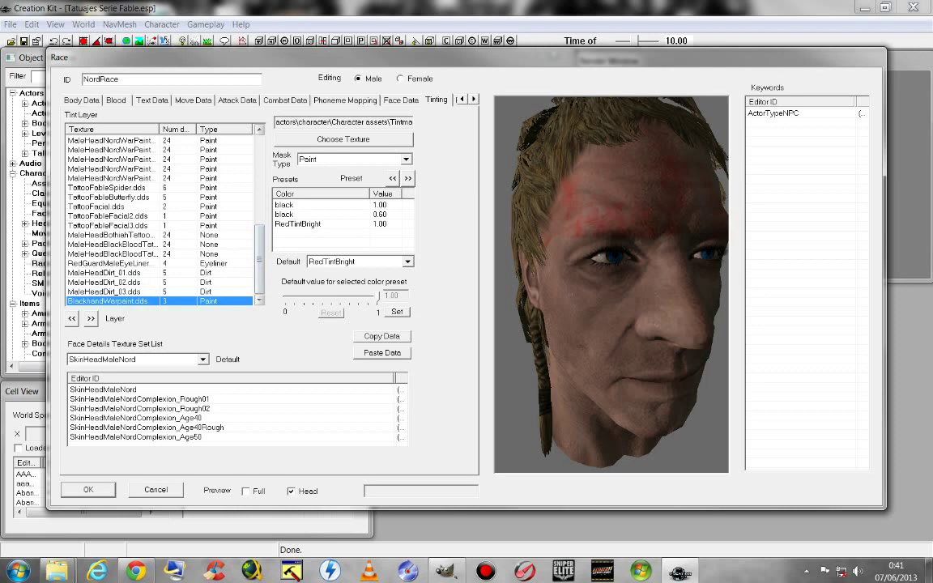
# Step: Move BlackhandWarpaint.dds four places up the tint layer order and confirm the NordRace edits
pyautogui.click(71, 318)
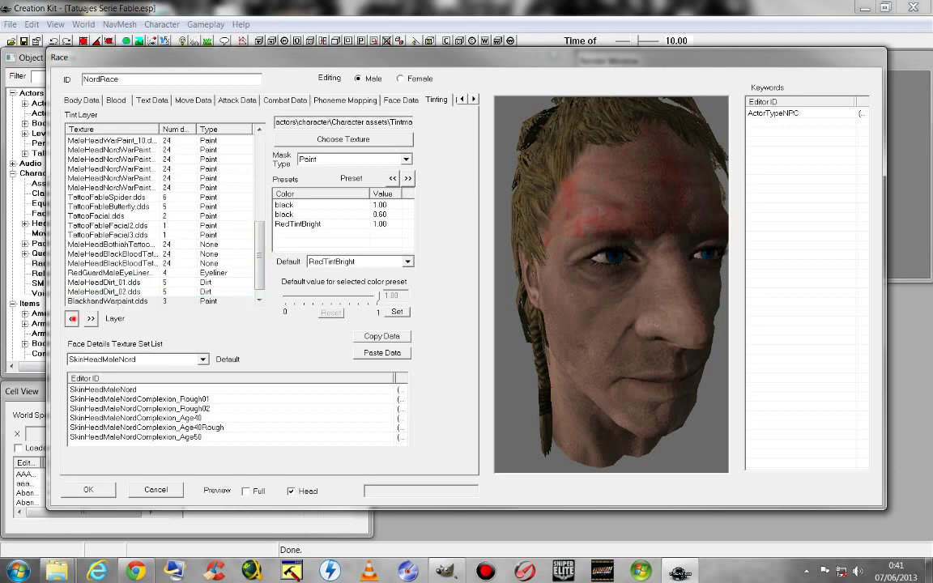
pyautogui.click(71, 318)
pyautogui.click(71, 318)
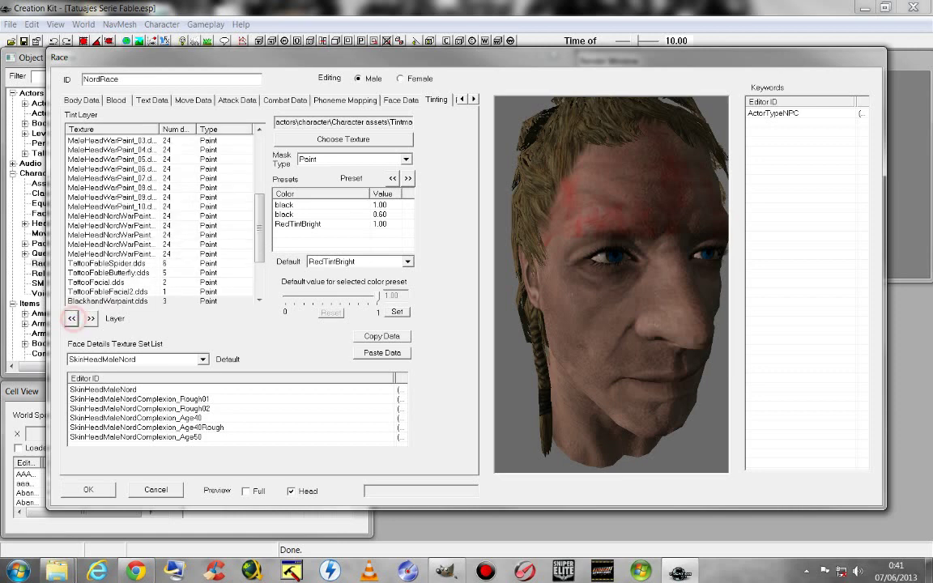
pyautogui.click(71, 318)
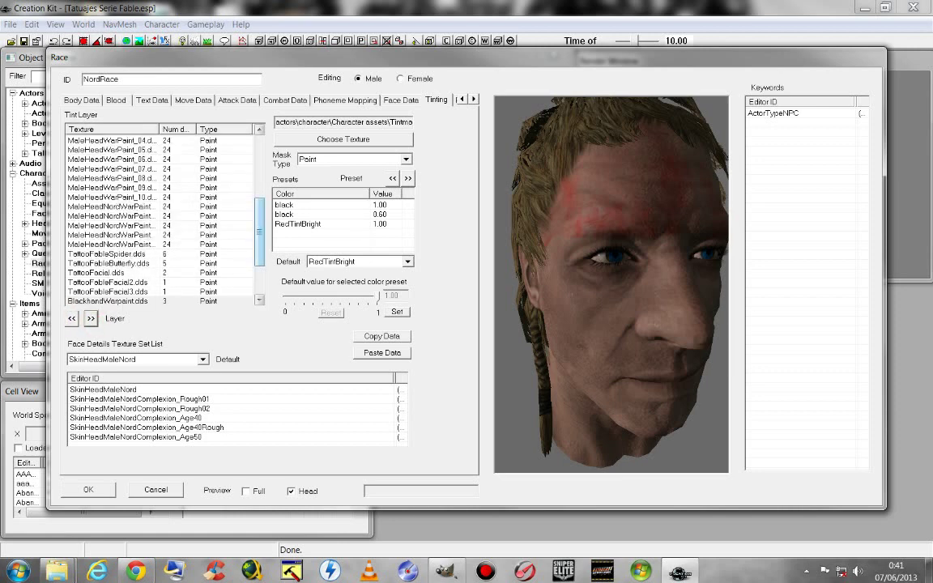
pyautogui.scroll(-3, 162, 219)
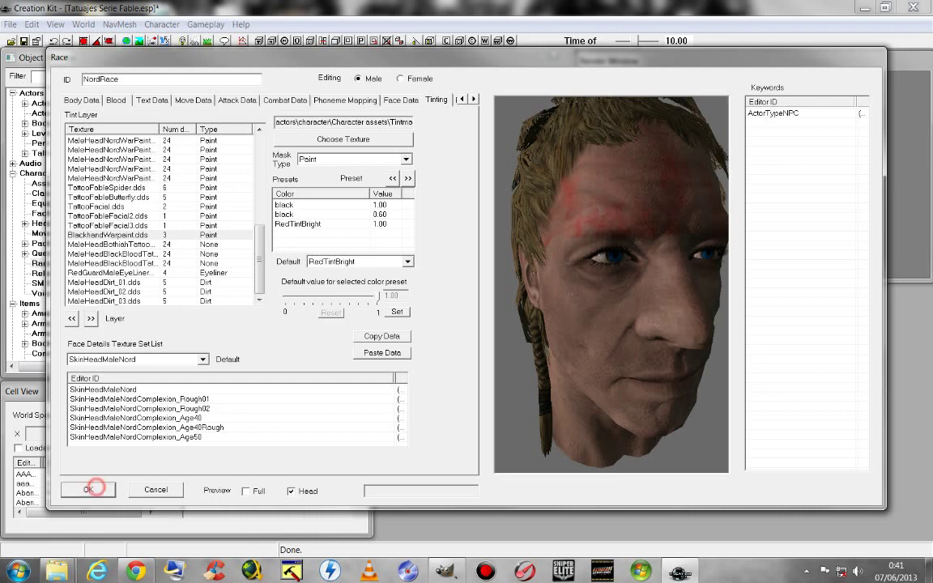
pyautogui.click(87, 489)
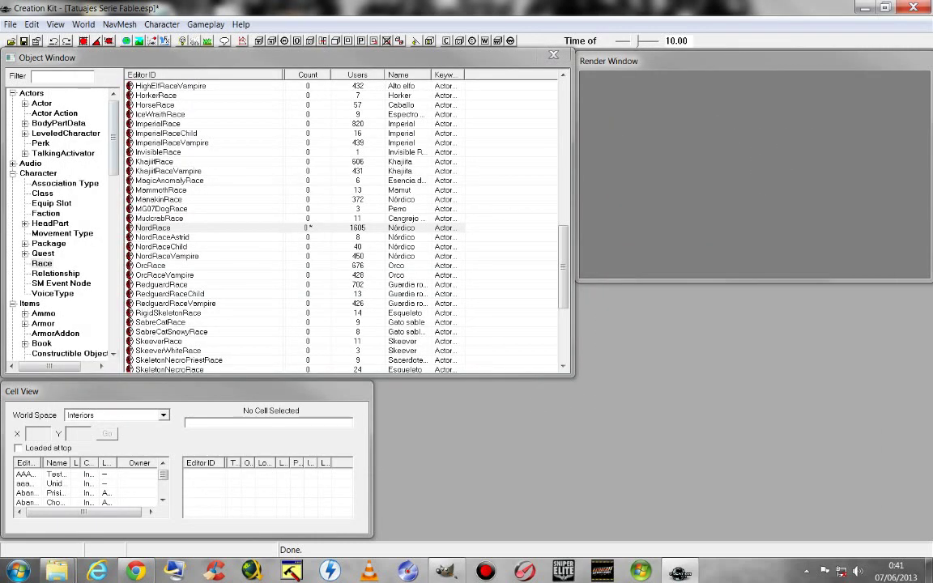
# Step: Save the Tatuajes Serie Fable.esp plugin from the File menu
pyautogui.click(11, 24)
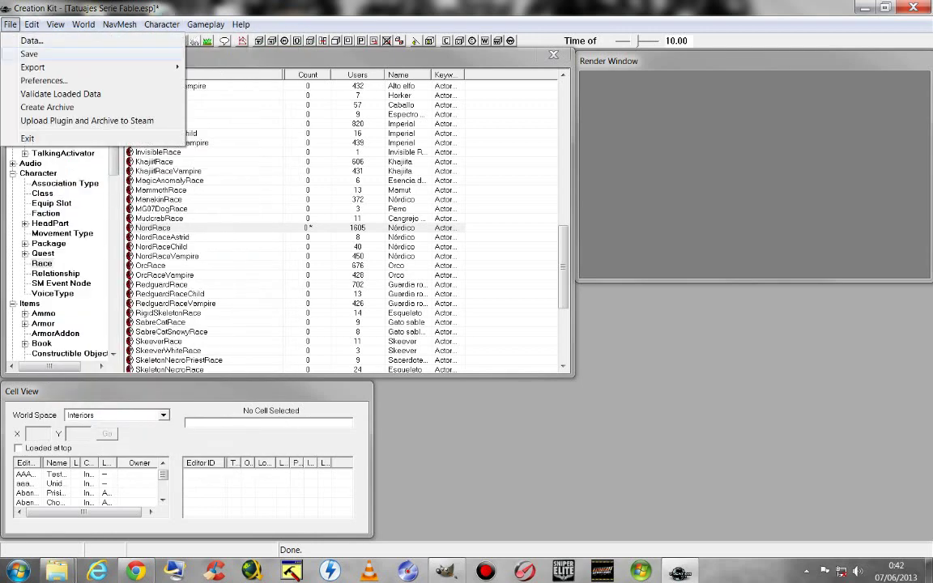
pyautogui.click(26, 53)
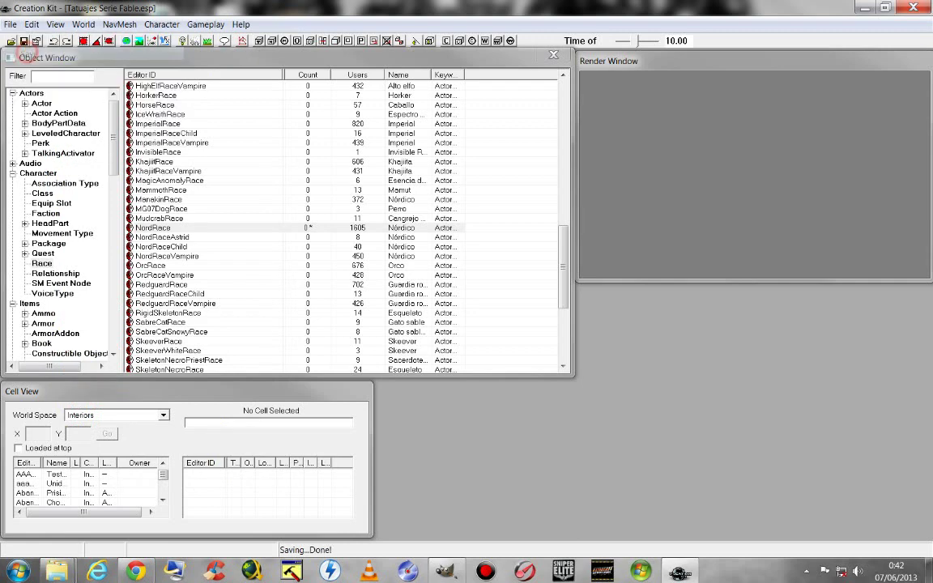
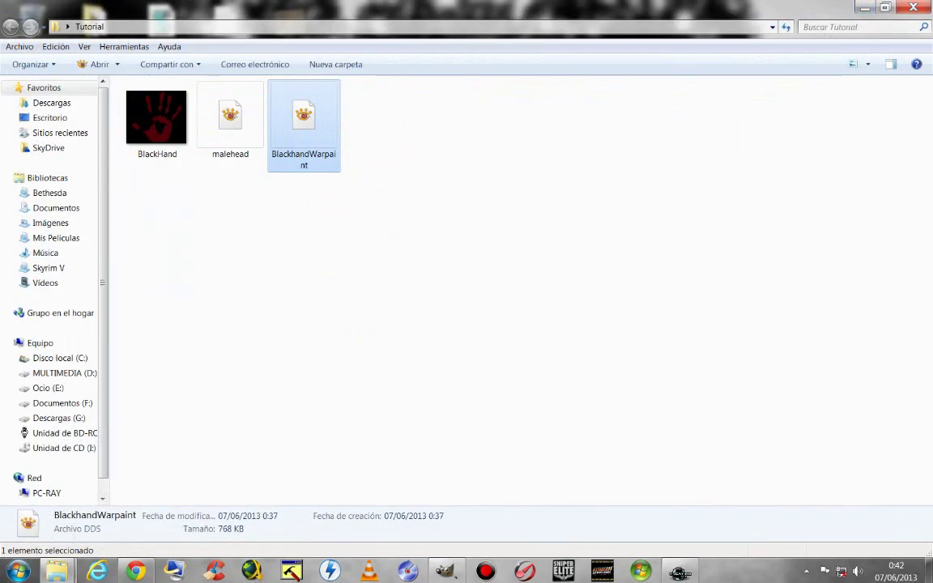
# Step: Preview the BlackhandWarpaint hand texture in XnView via the Abrir menu option
pyautogui.click(493, 161)
pyautogui.rightClick(306, 123)
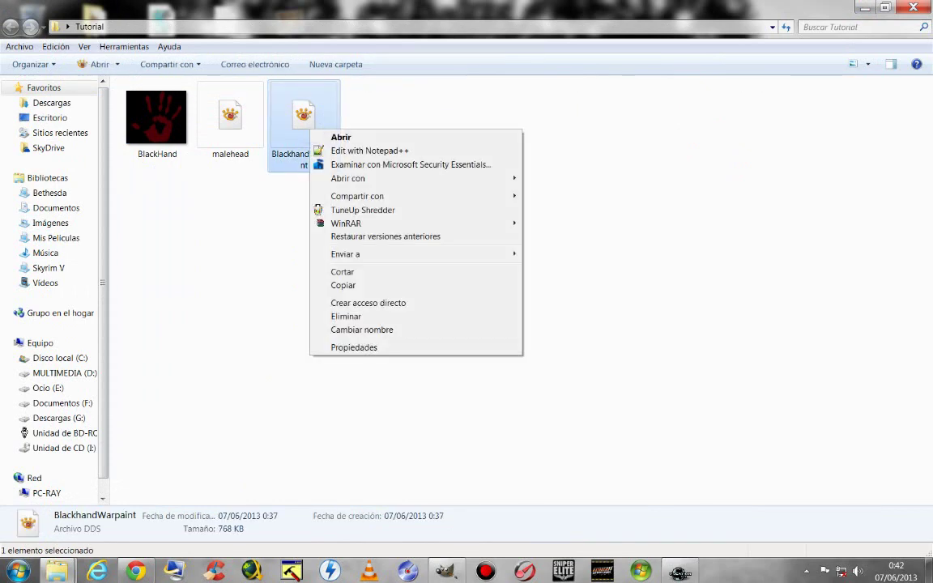
pyautogui.click(341, 137)
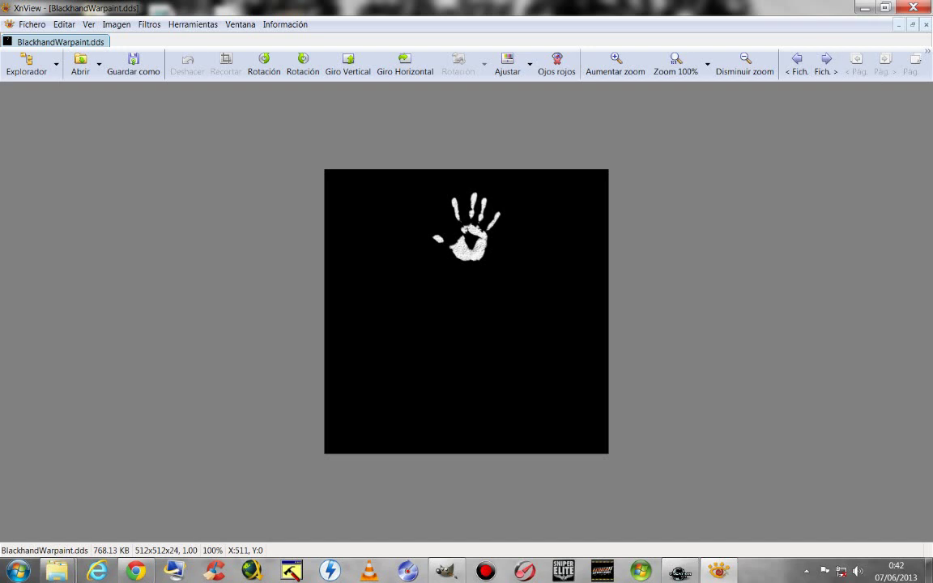
# Step: Close XnView and the Tutorial folder, returning to Creation Kit
pyautogui.hotkey('alt', 'F4')
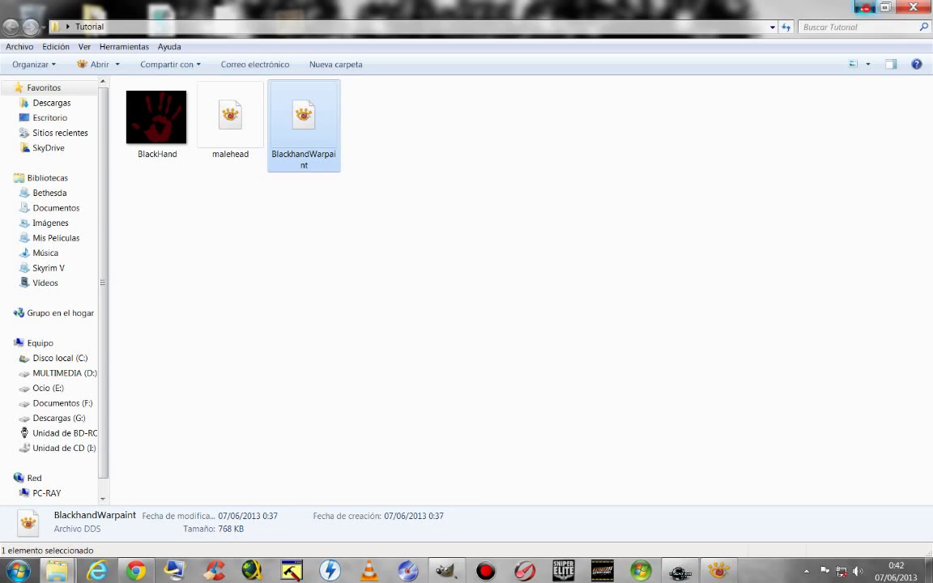
pyautogui.hotkey('alt', 'F4')
pyautogui.hotkey('alt', 'Tab')
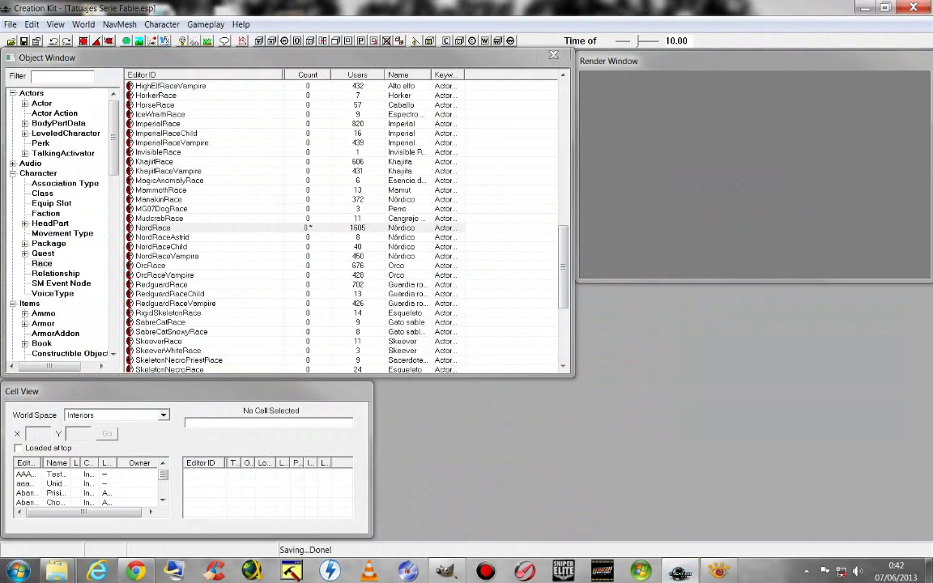
# Step: In NordRace's Tinting tab, select the BlackhandWarpaint.dds layer and bring up Choose Texture
pyautogui.doubleClick(154, 228)
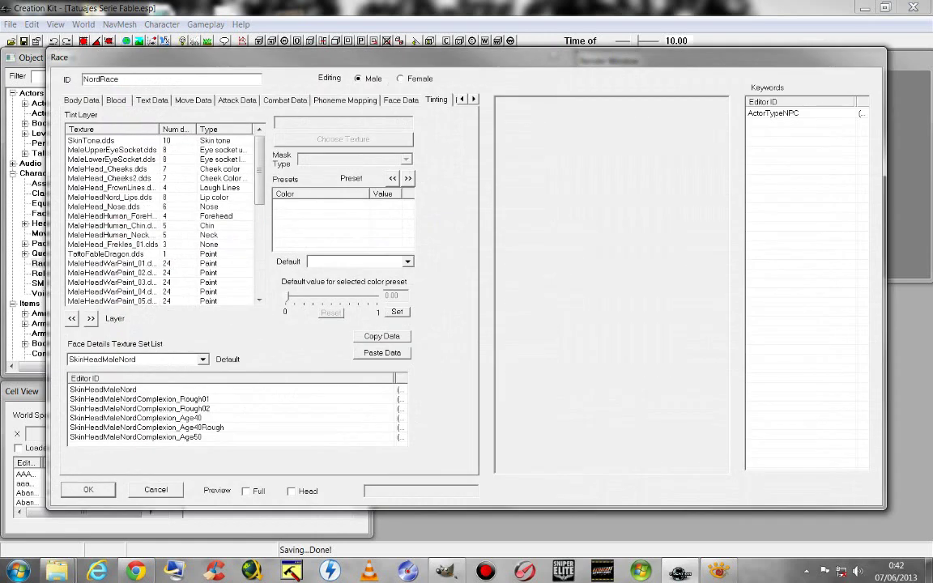
pyautogui.moveTo(259, 174); pyautogui.dragTo(259, 263)
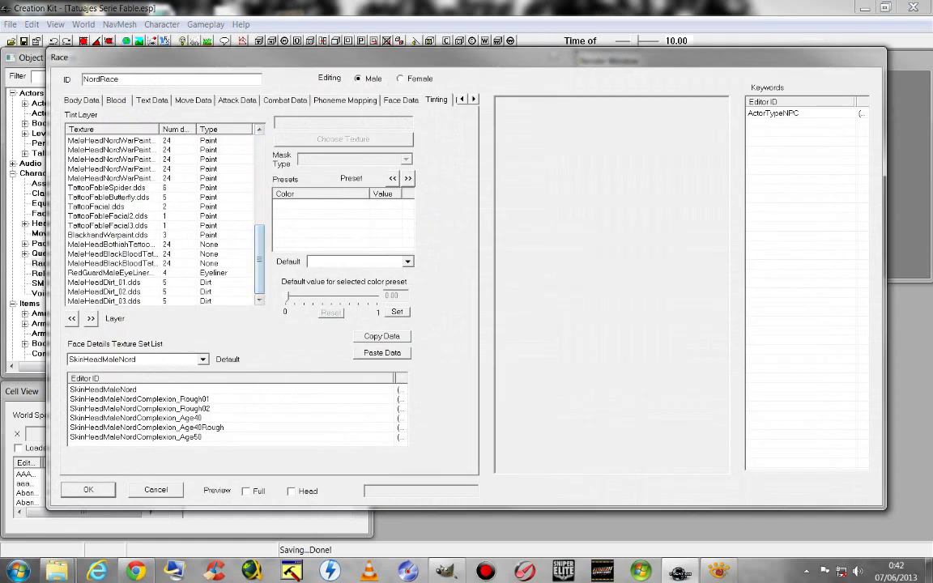
pyautogui.click(113, 235)
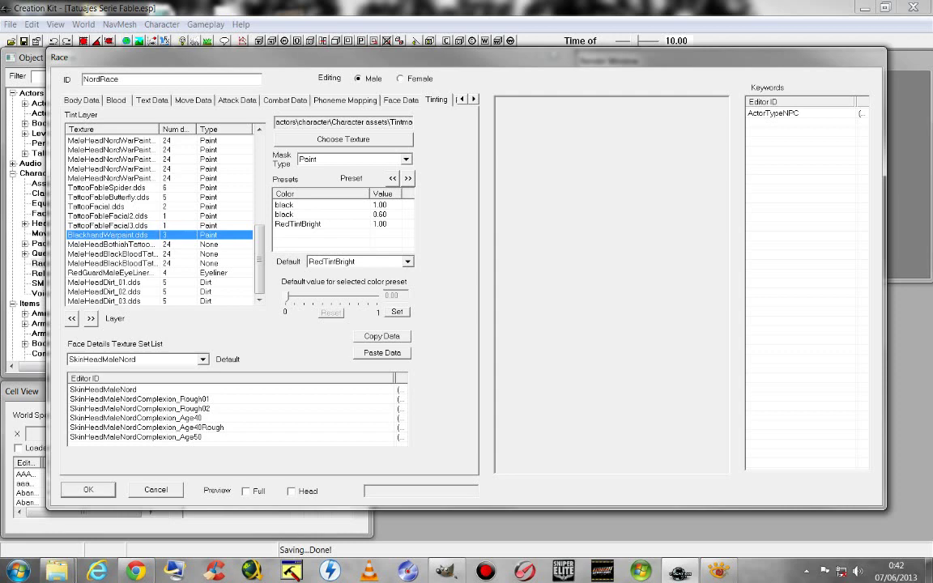
pyautogui.click(343, 140)
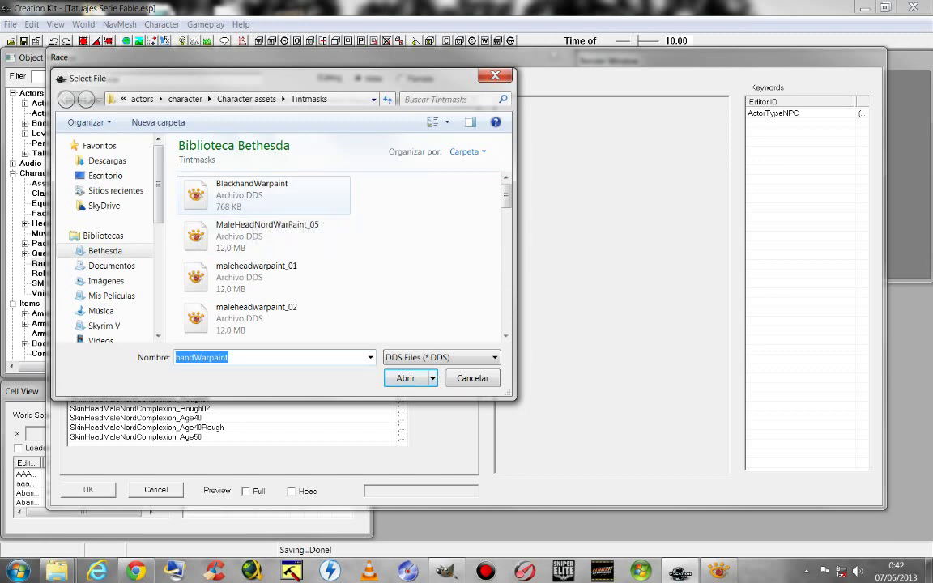
# Step: Rename BlackhandWarpaint to MaleHeadNordWarpaint_04 in Tintmasks and assign it to the layer
pyautogui.click(243, 184)
pyautogui.click(245, 181)
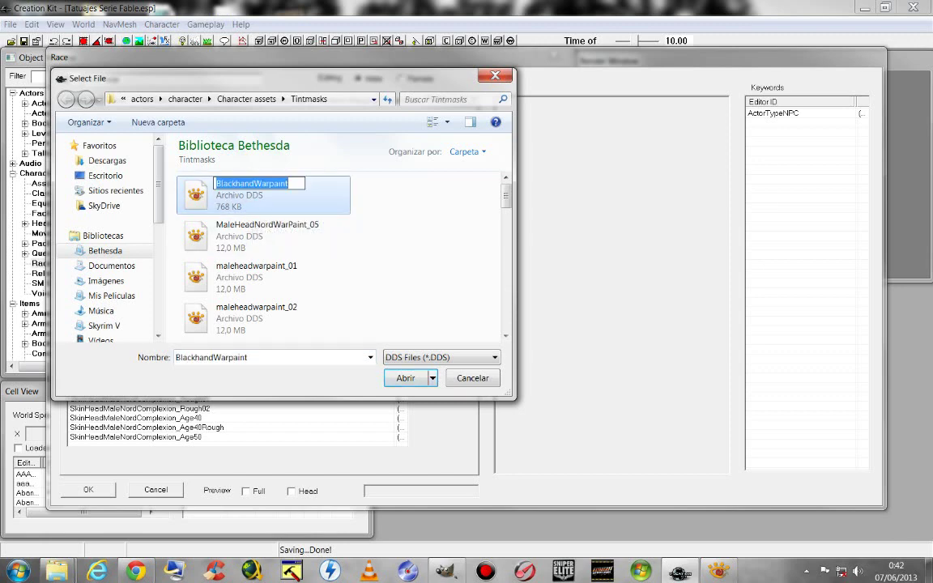
pyautogui.write('Mal')
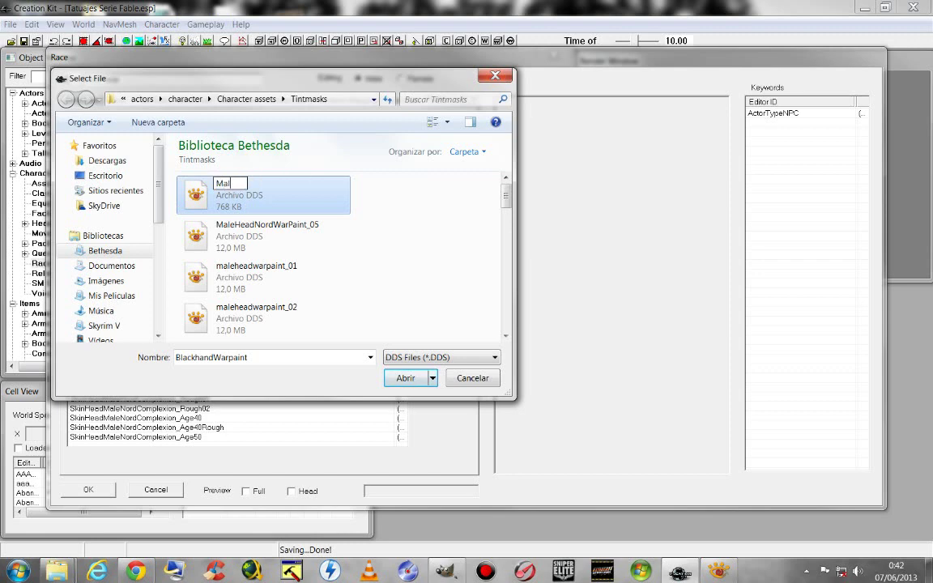
pyautogui.write('eHea')
pyautogui.write('dNord')
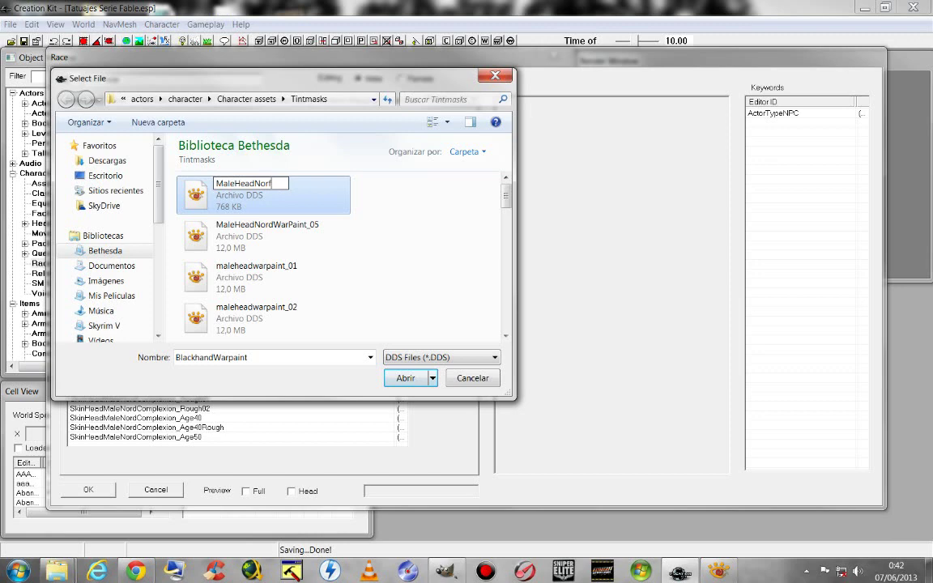
pyautogui.write('W')
pyautogui.write('arpa')
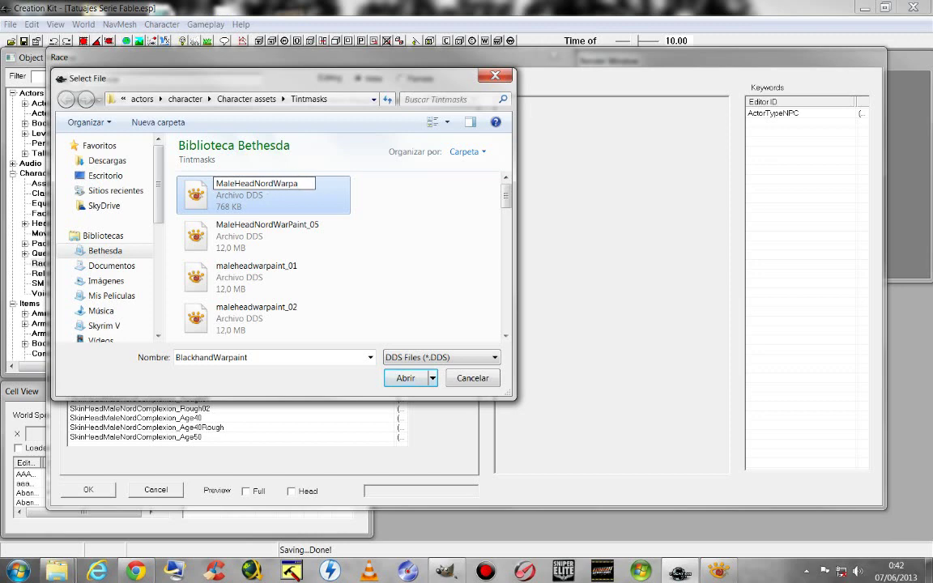
pyautogui.write('int')
pyautogui.write('_0')
pyautogui.write('4')
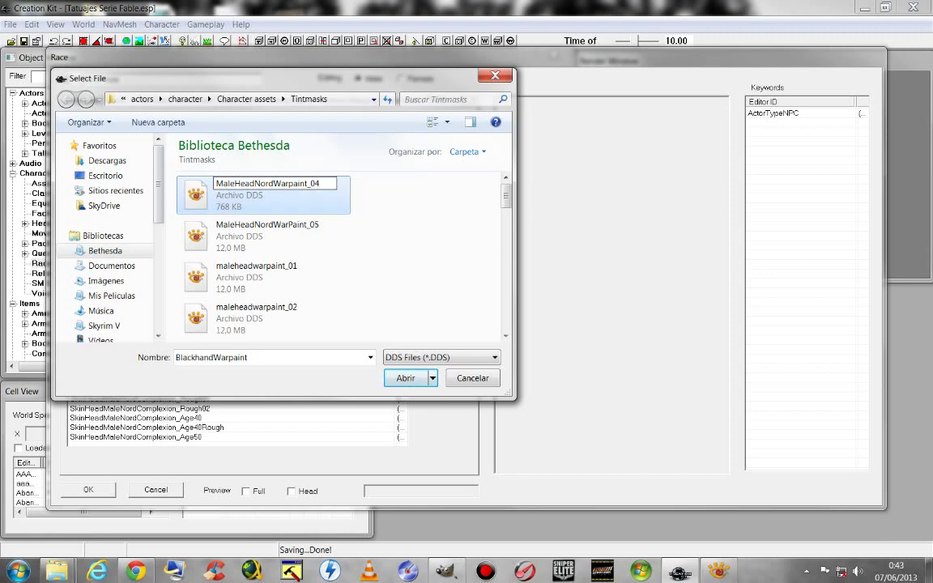
pyautogui.click(364, 194)
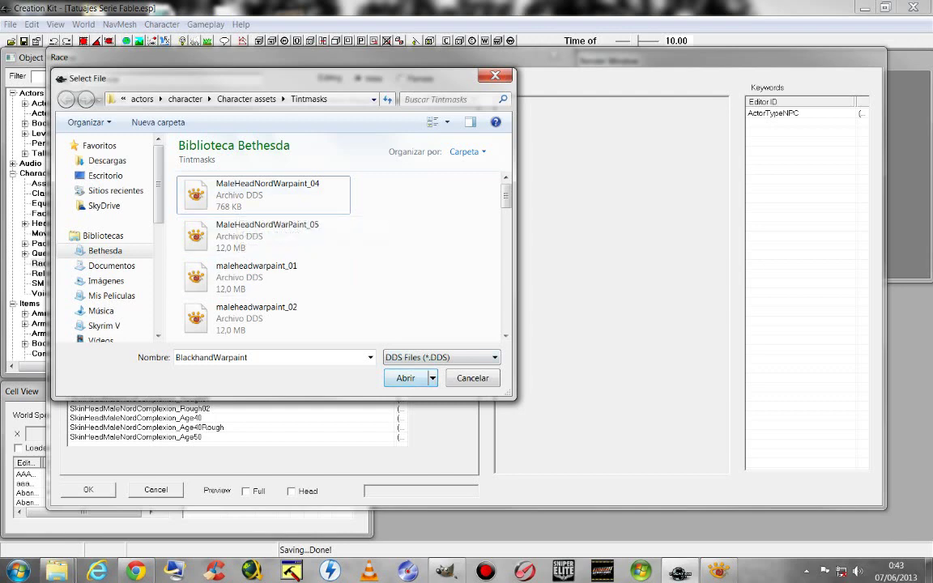
pyautogui.click(318, 185)
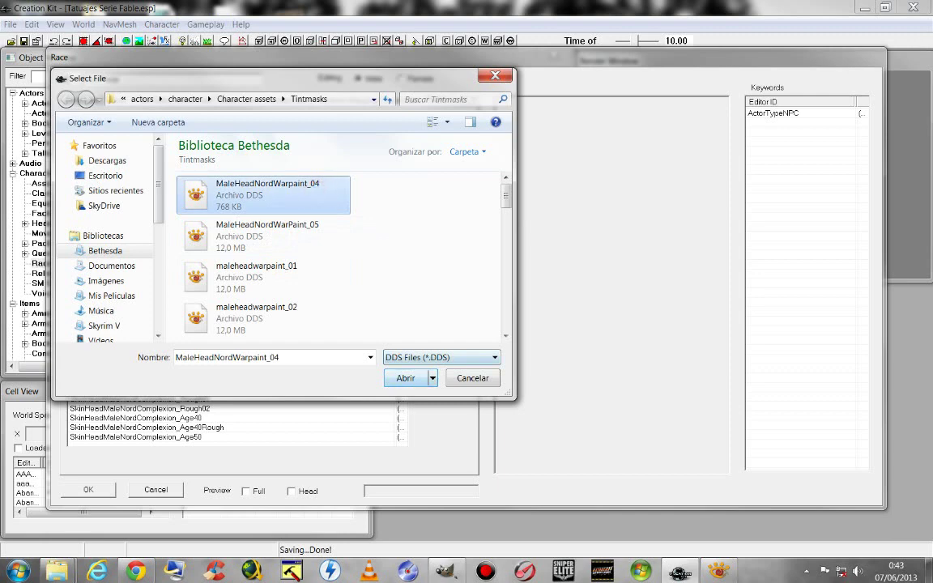
pyautogui.press('Return')
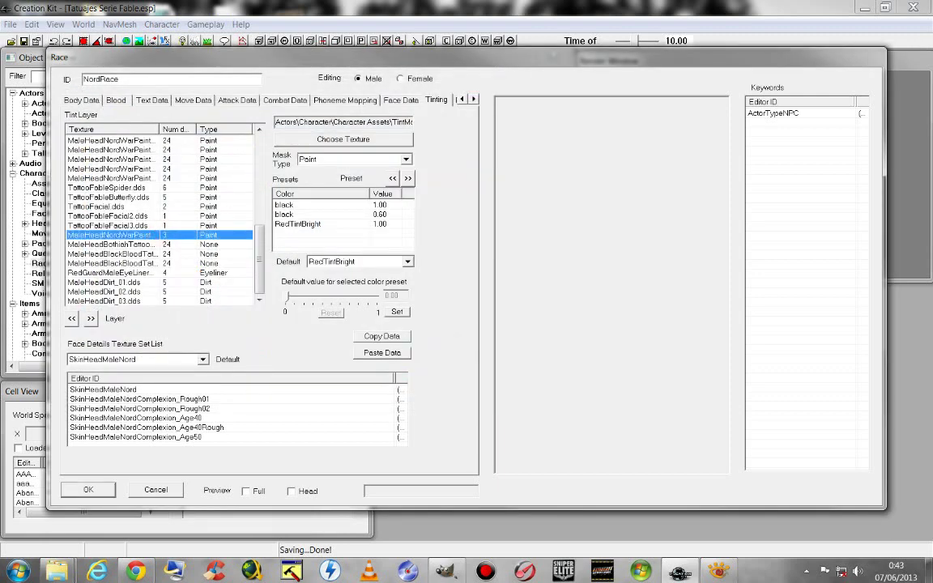
# Step: Preview the tinted Nord head, rotating and zooming it toward a frontal view
pyautogui.click(291, 490)
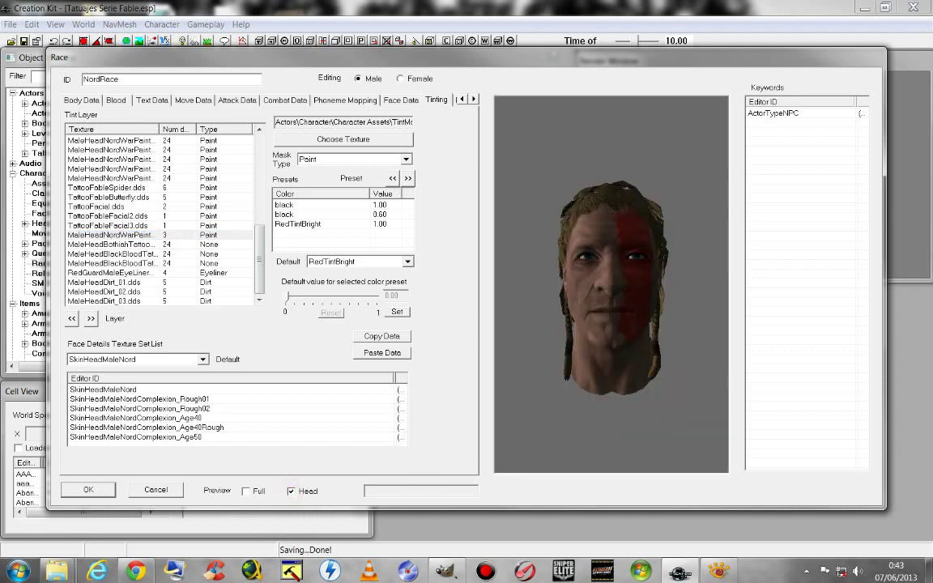
pyautogui.moveTo(567, 283); pyautogui.dragTo(534, 283)
pyautogui.scroll(2, 611, 283)
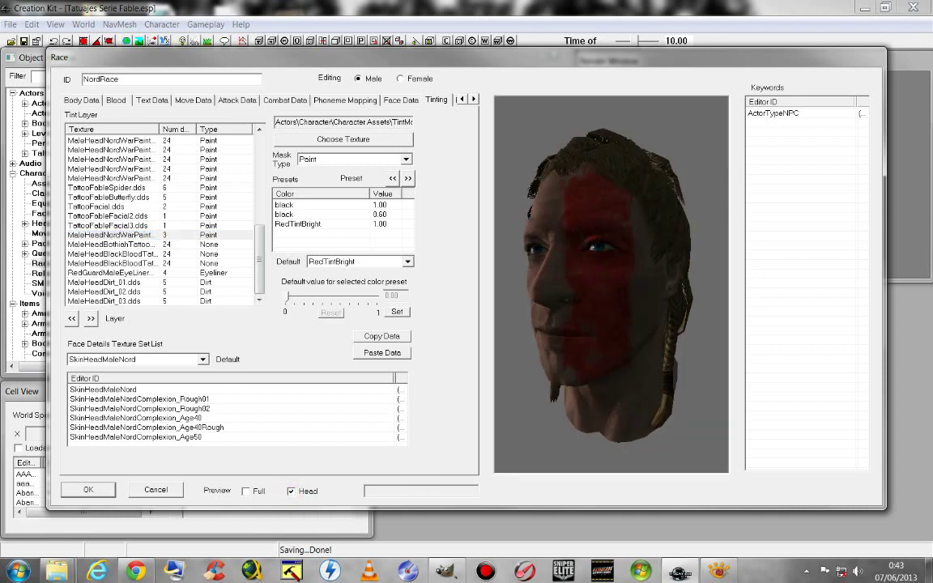
pyautogui.scroll(2, 612, 283)
pyautogui.moveTo(566, 284); pyautogui.dragTo(599, 283)
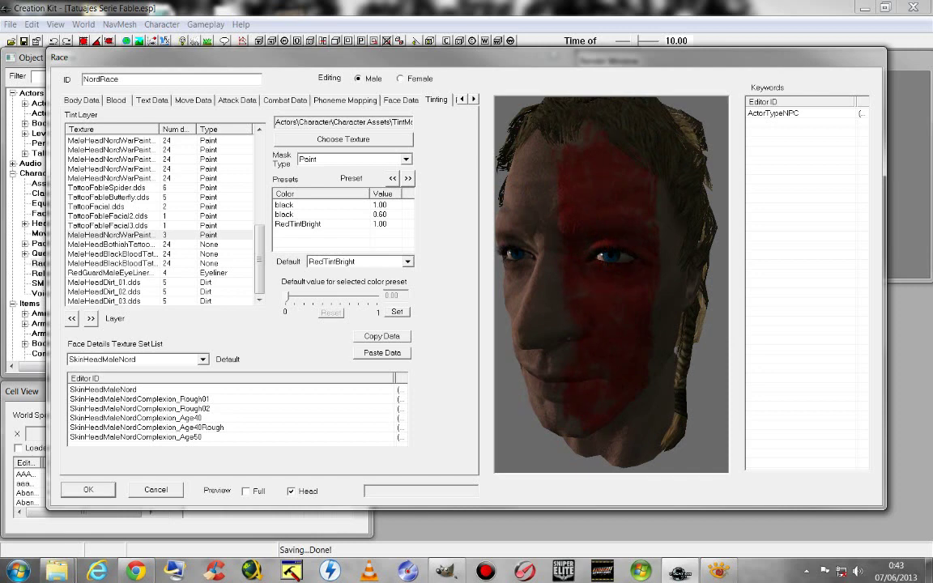
# Step: Inspect the MaleHeadNordWarPaint_04 tint layers, select the second one, and accept with OK
pyautogui.click(109, 234)
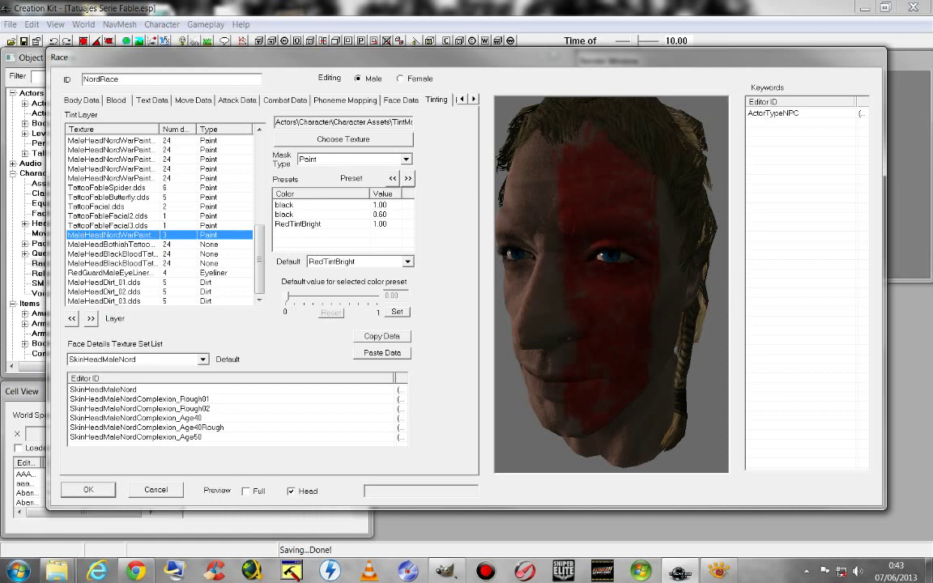
pyautogui.moveTo(258, 254); pyautogui.dragTo(258, 229)
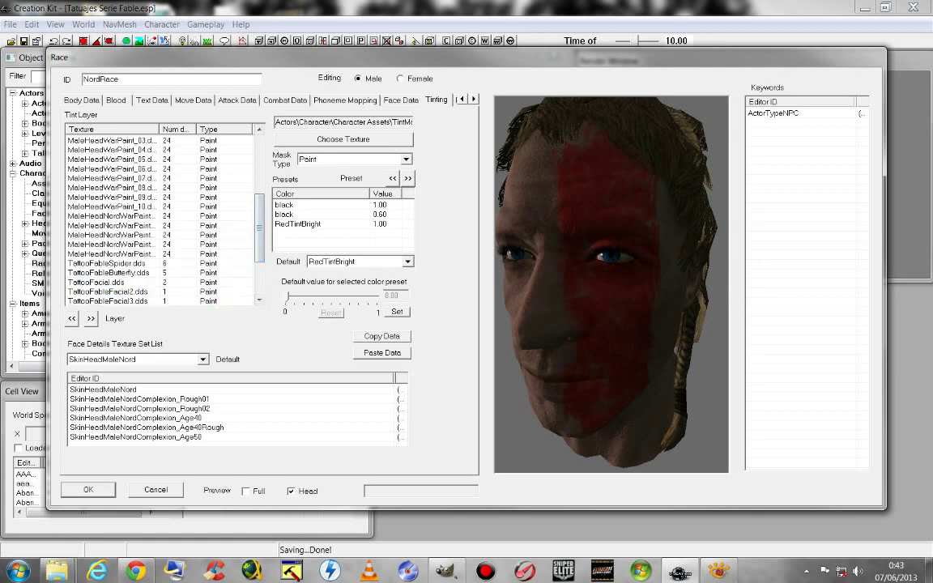
pyautogui.moveTo(160, 129); pyautogui.dragTo(181, 129)
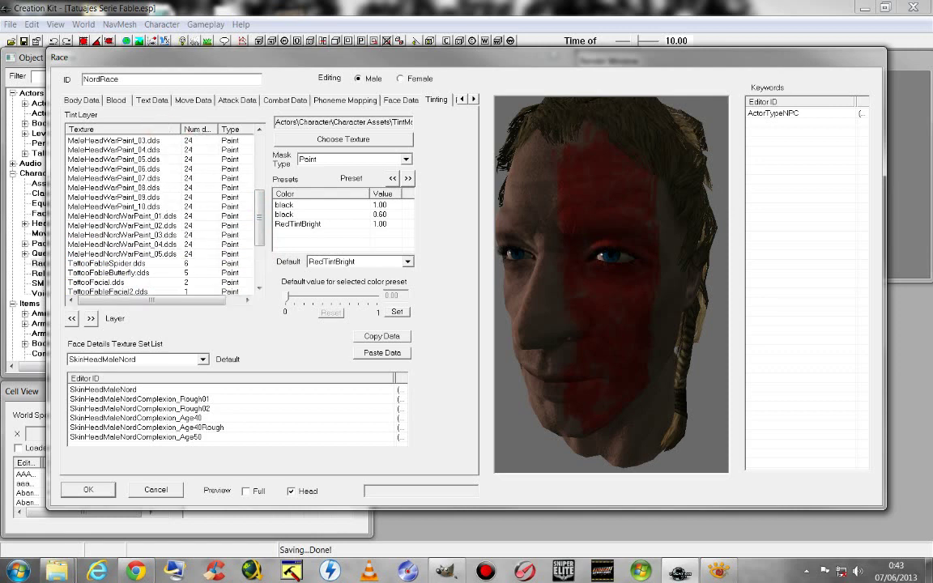
pyautogui.click(121, 244)
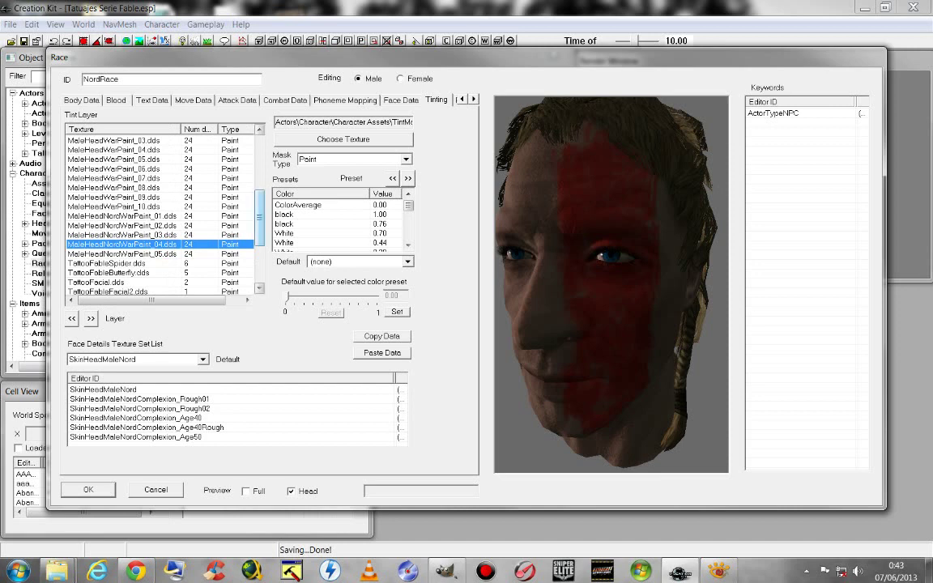
pyautogui.scroll(-1, 162, 211)
pyautogui.scroll(-1, 162, 211)
pyautogui.scroll(-1, 162, 210)
pyautogui.scroll(-1, 162, 210)
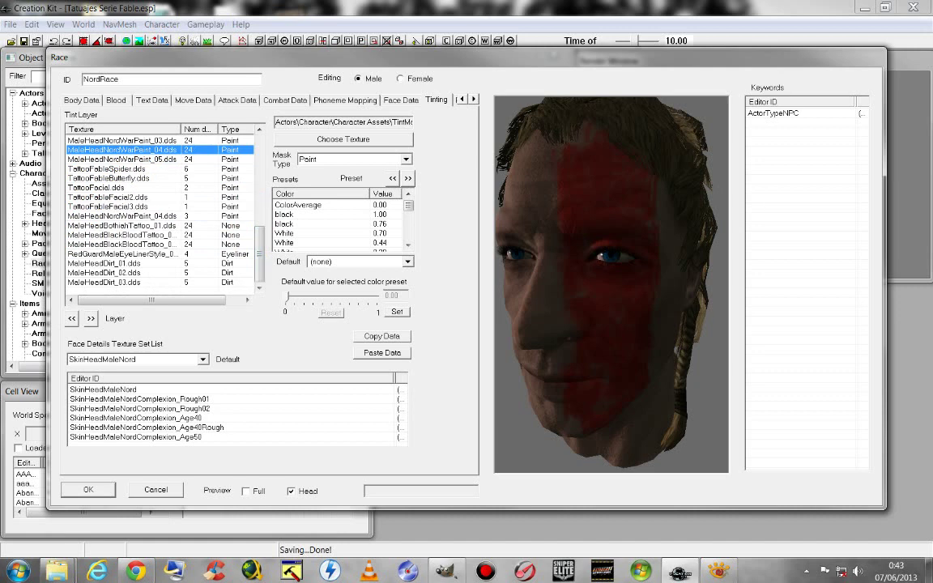
pyautogui.click(121, 216)
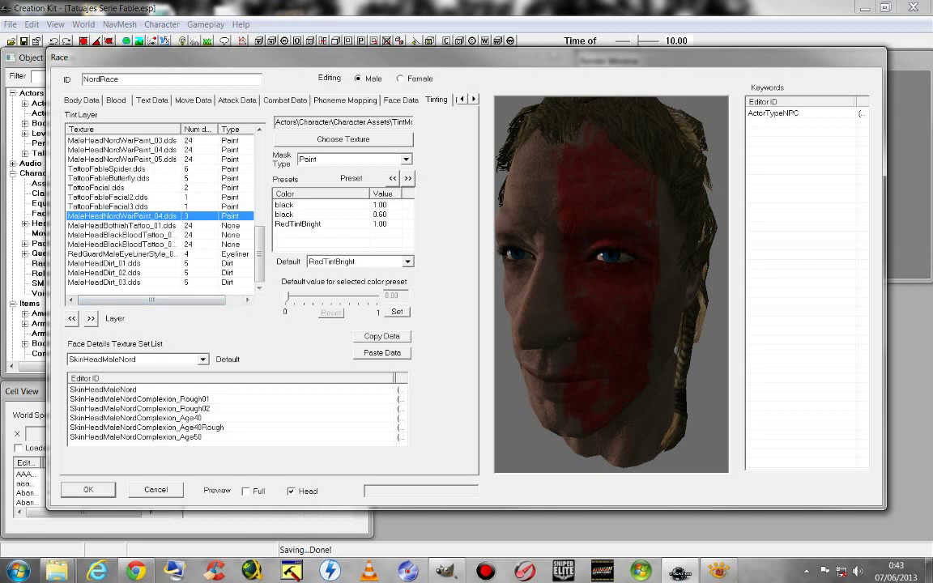
pyautogui.click(88, 490)
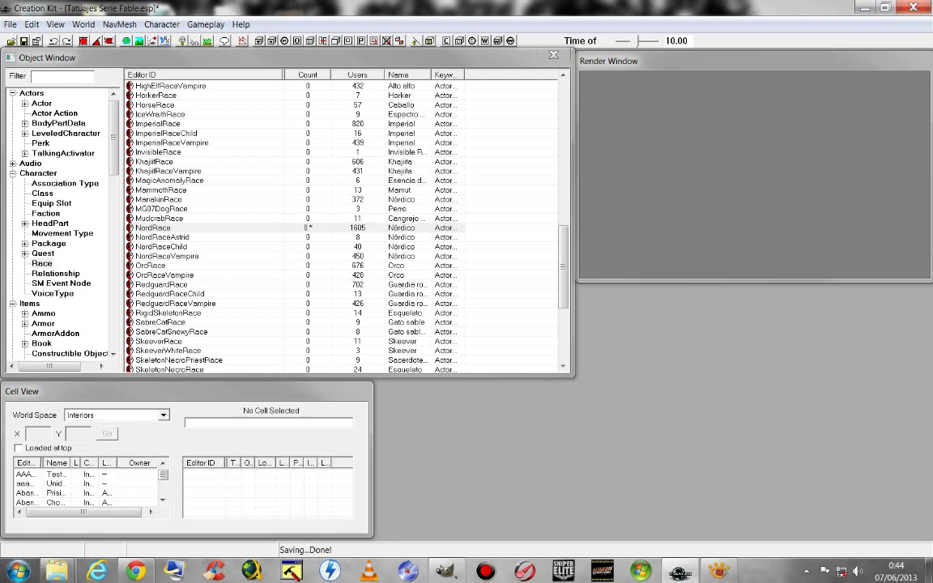
# Step: Reopen NordRace and delete the duplicate MaleHeadNordWarPaint_04 tint layer
pyautogui.doubleClick(154, 228)
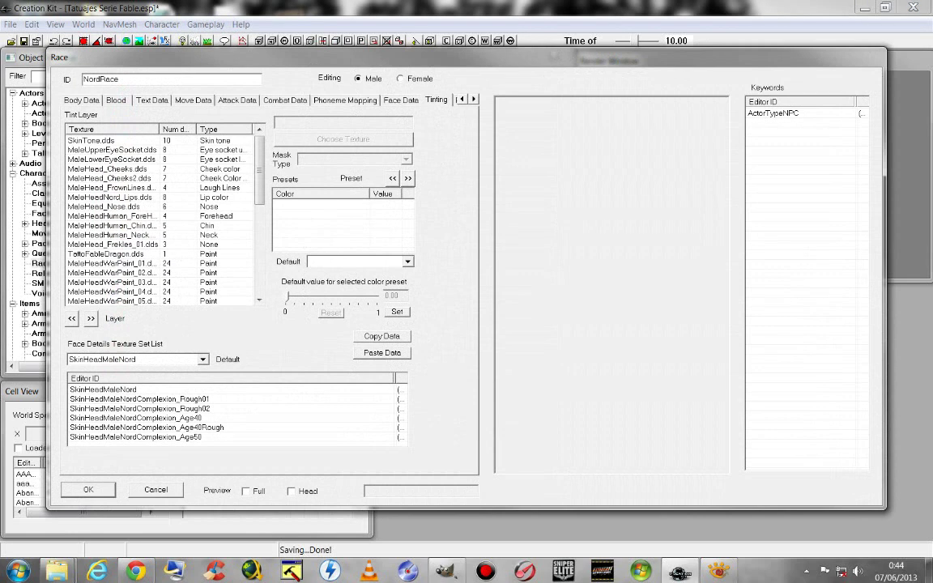
pyautogui.scroll(-4, 162, 218)
pyautogui.scroll(-2, 162, 219)
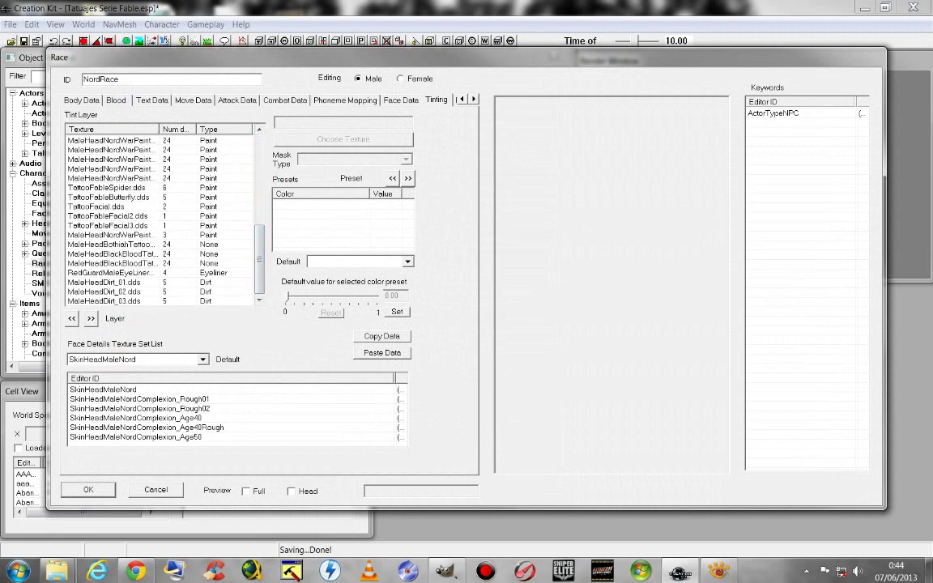
pyautogui.click(113, 234)
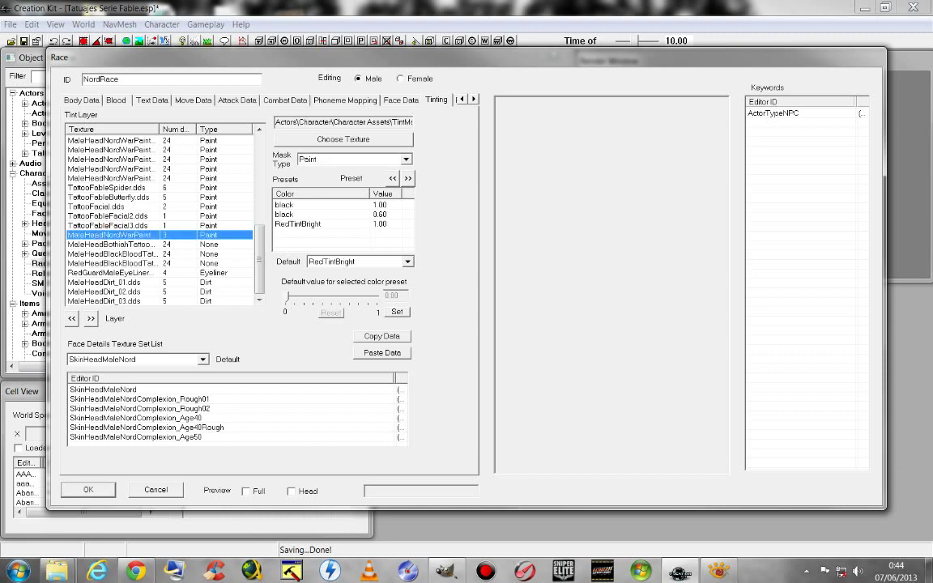
pyautogui.rightClick(121, 235)
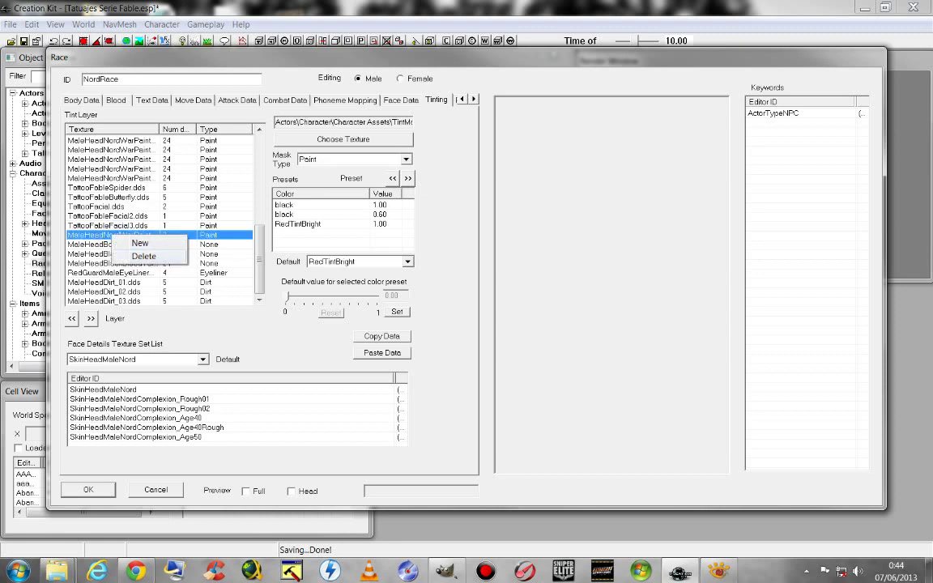
pyautogui.click(143, 256)
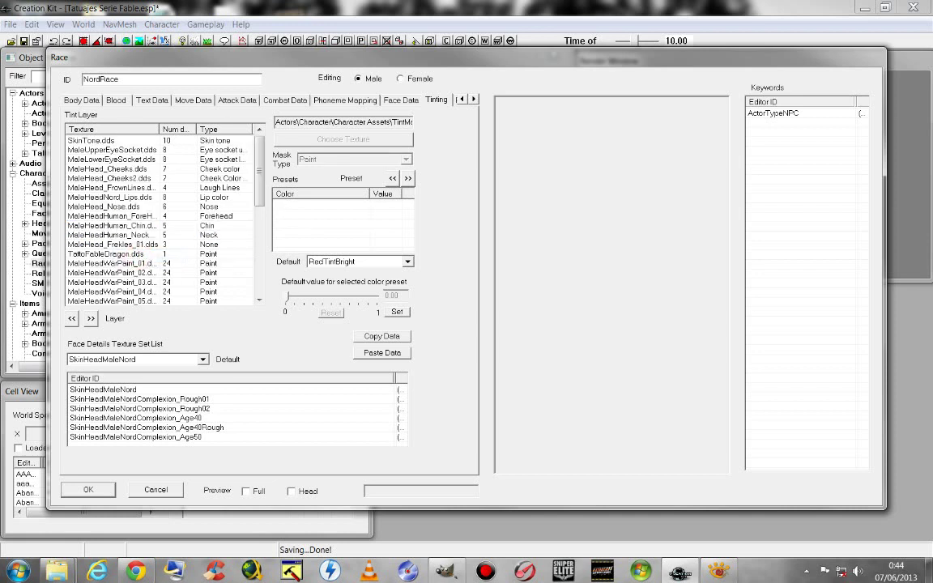
# Step: Check the remaining MaleHeadNordWarPaint_04 layer's warpaint presets, then close the race editor with OK
pyautogui.click(114, 282)
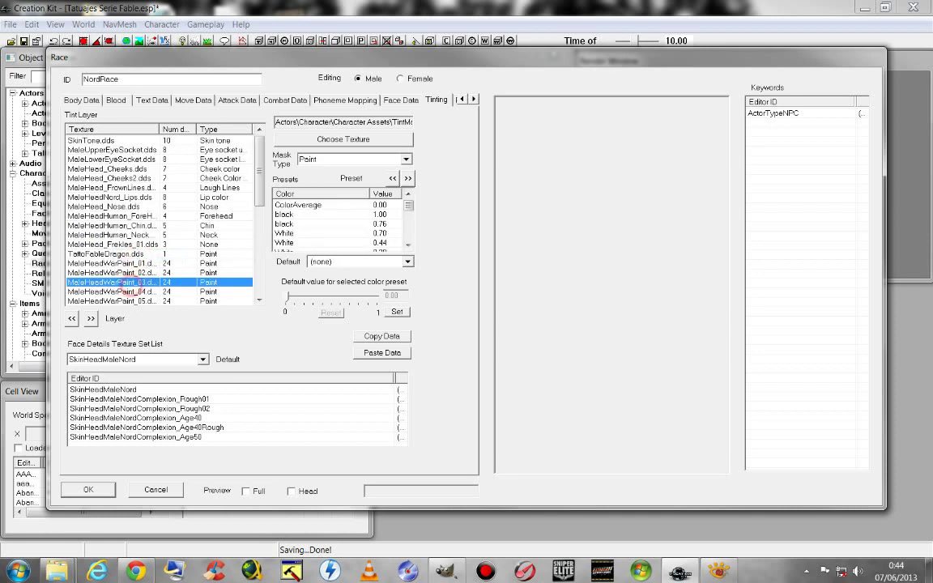
pyautogui.scroll(-1, 129, 218)
pyautogui.scroll(-2, 130, 218)
pyautogui.scroll(-1, 129, 219)
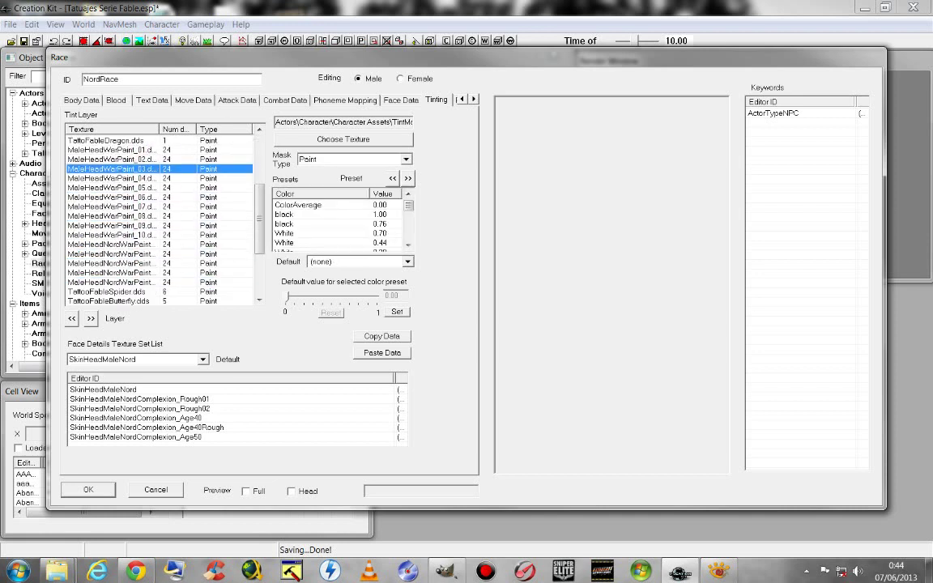
pyautogui.doubleClick(159, 129)
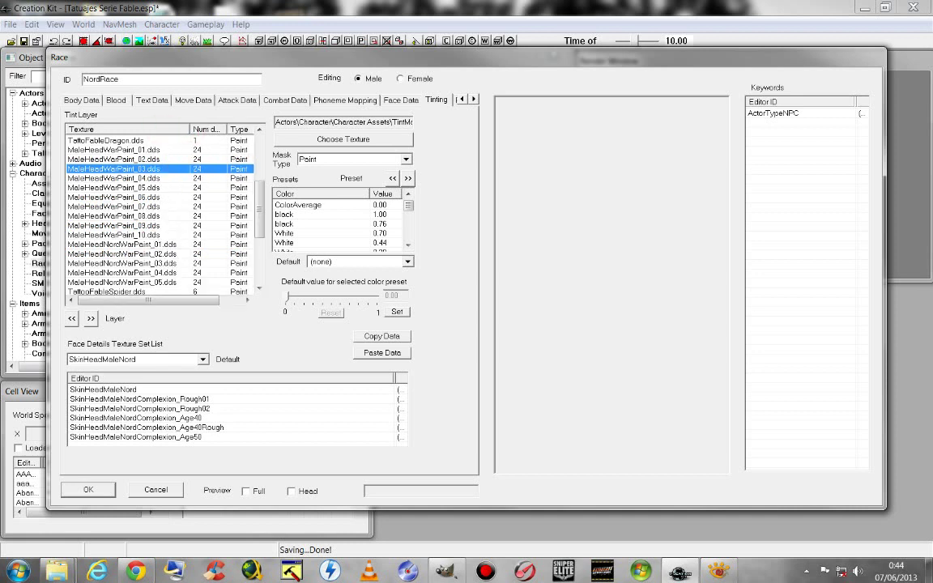
pyautogui.click(121, 272)
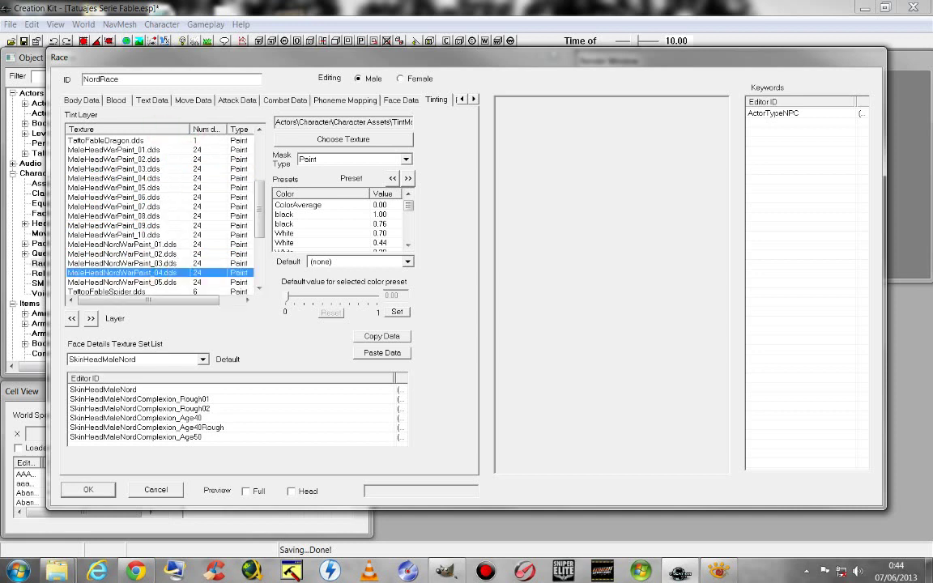
pyautogui.scroll(-2, 340, 223)
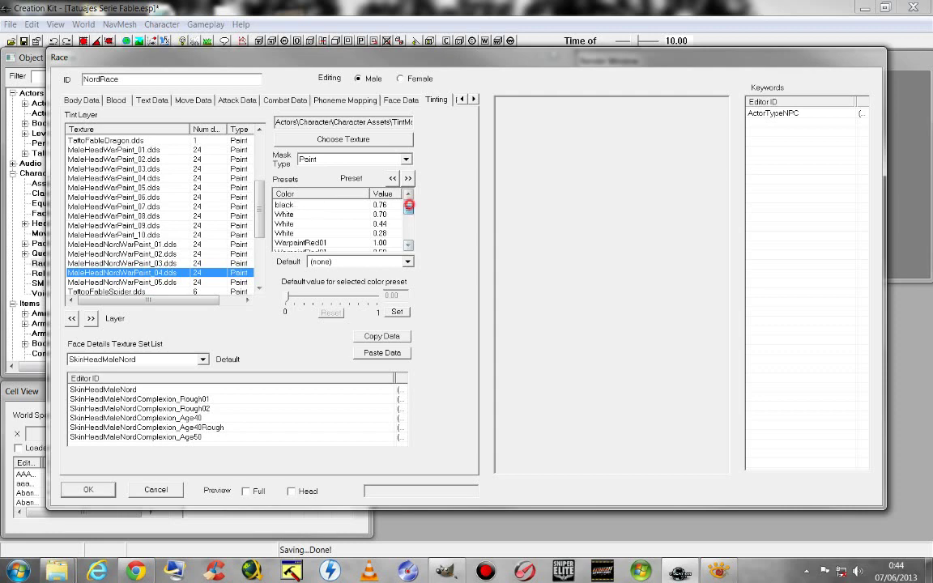
pyautogui.scroll(-3, 340, 223)
pyautogui.scroll(5, 340, 223)
pyautogui.scroll(-3, 340, 223)
pyautogui.scroll(-3, 340, 223)
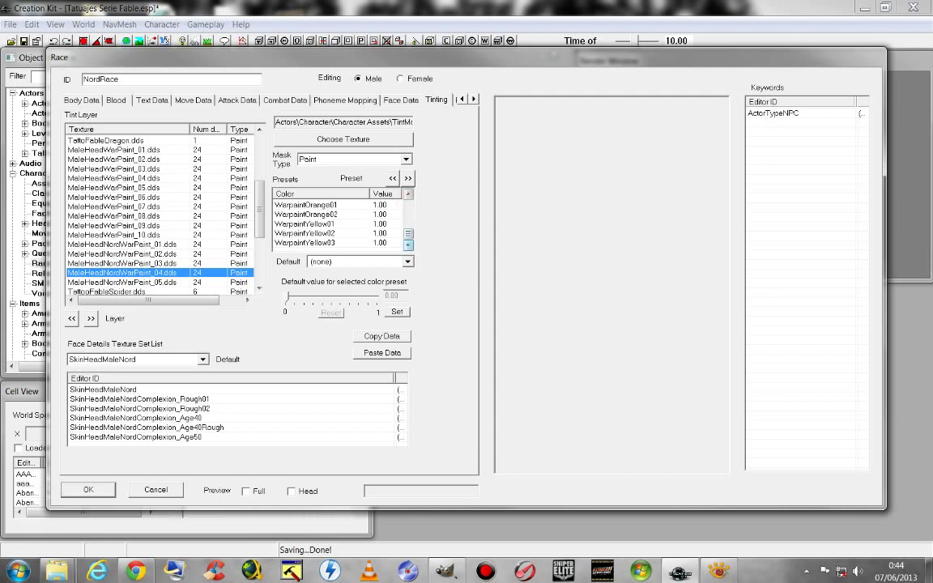
pyautogui.click(88, 489)
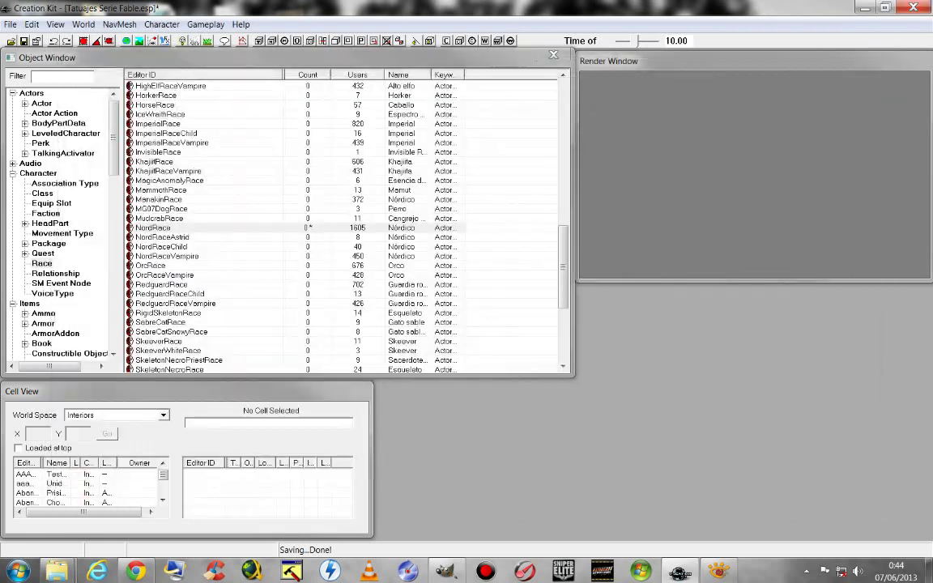
# Step: Save the plugin and minimize the BlackhandWarpaint.dds image viewer
pyautogui.click(24, 39)
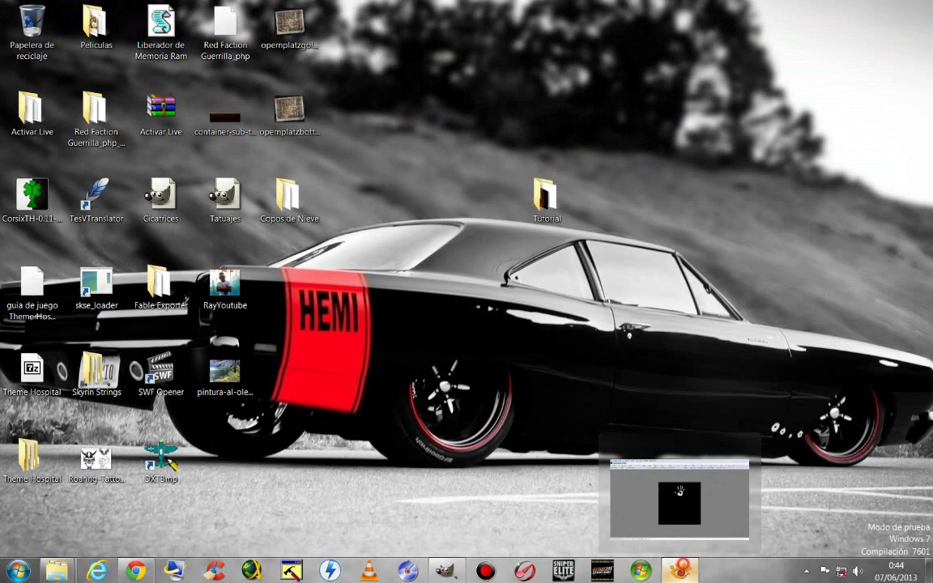
pyautogui.click(678, 571)
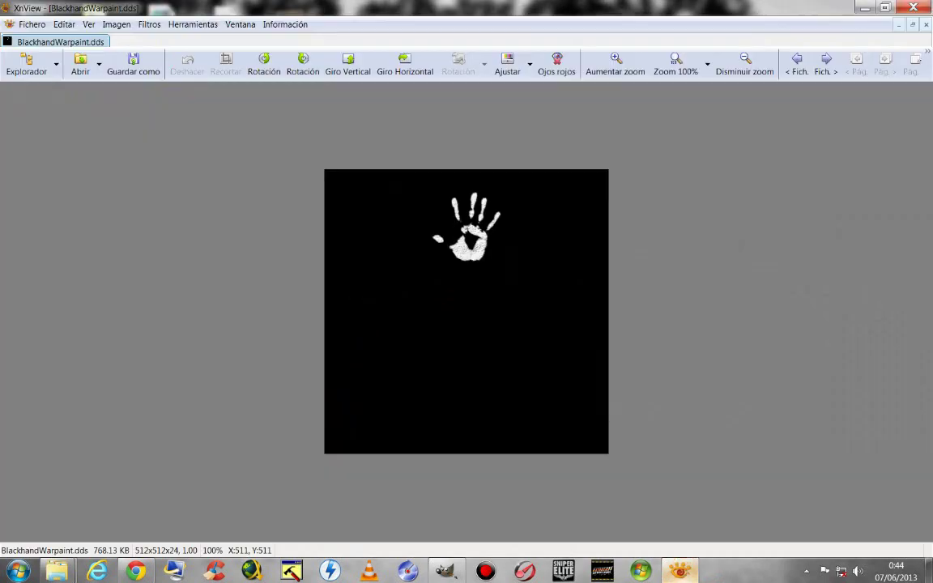
pyautogui.click(865, 7)
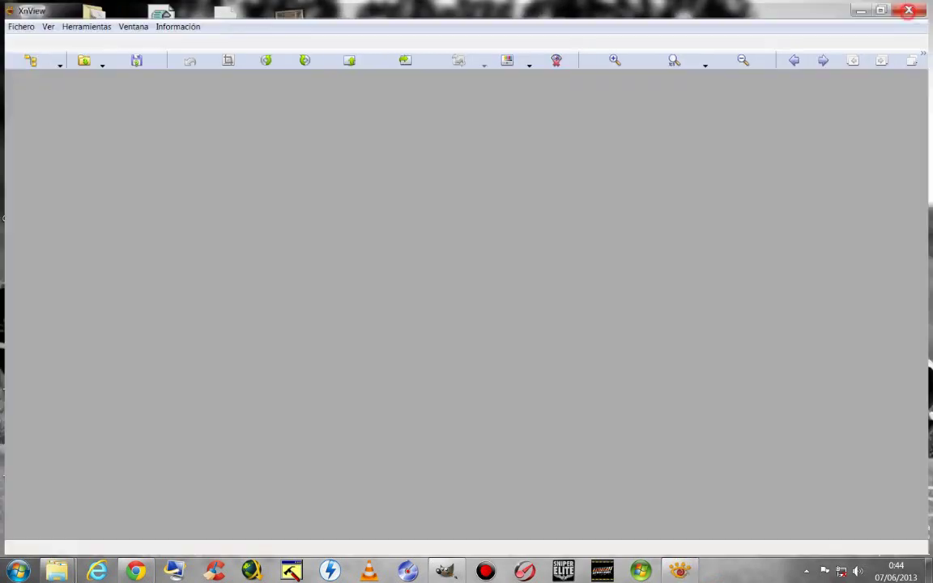
# Step: Launch Skyrim through skse_loader and enable Bandicam's capture bar from the tray
pyautogui.click(161, 33)
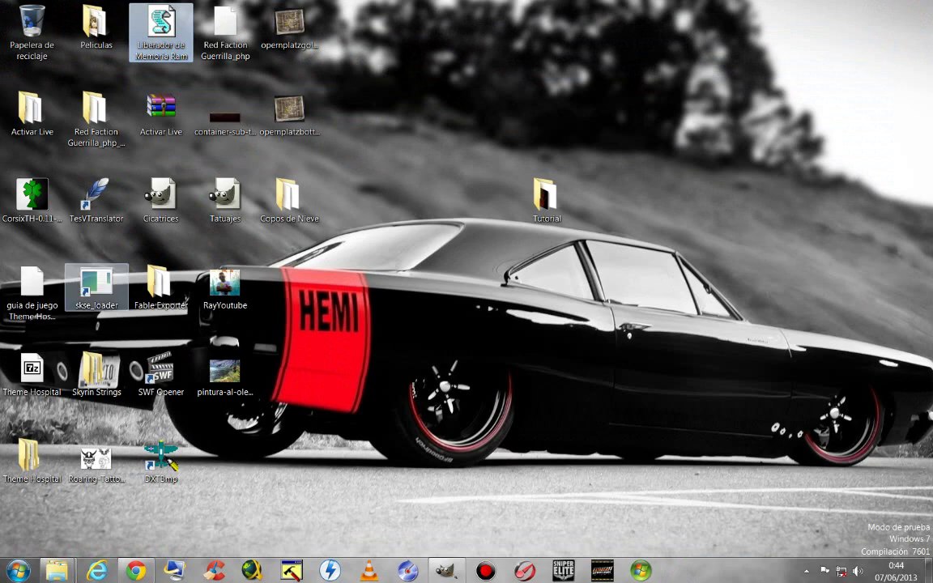
pyautogui.doubleClick(96, 283)
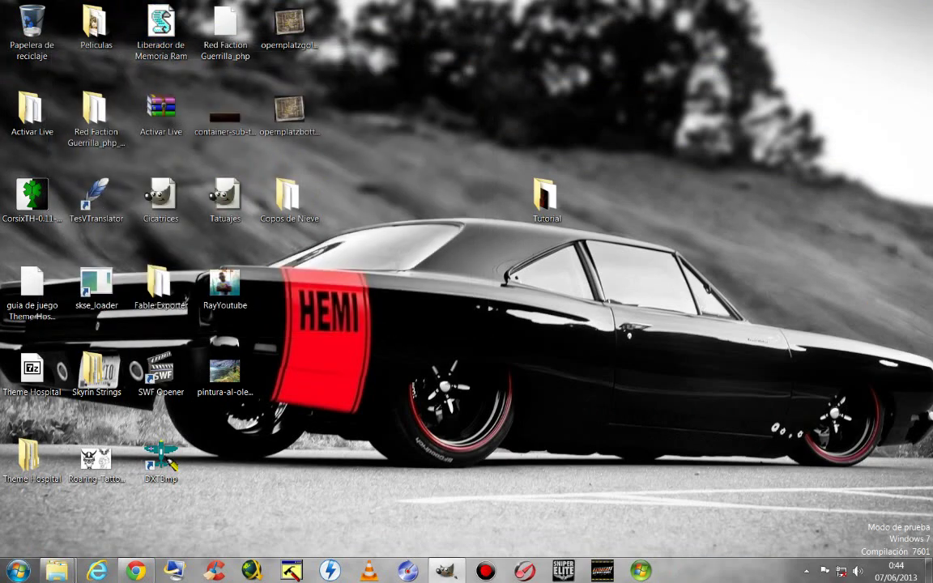
pyautogui.click(806, 571)
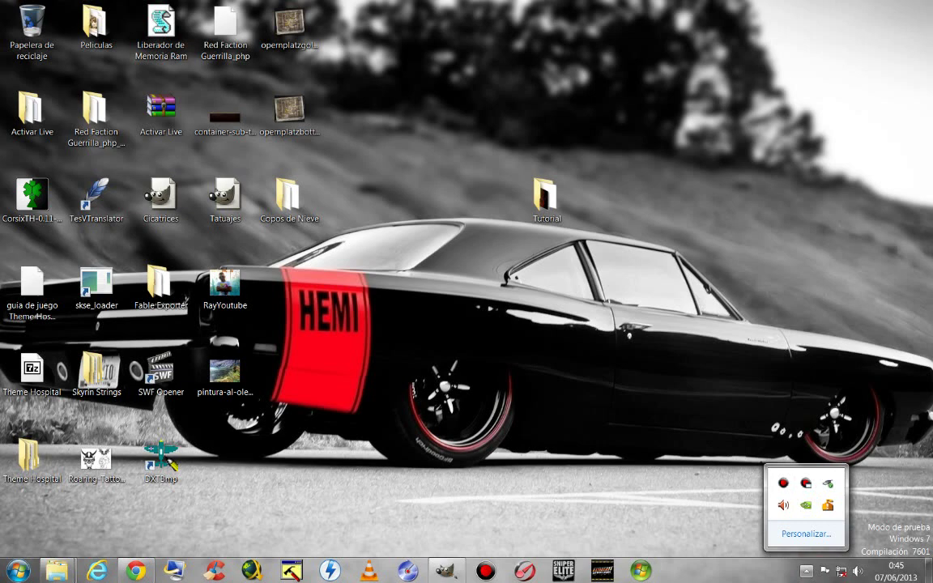
pyautogui.click(805, 483)
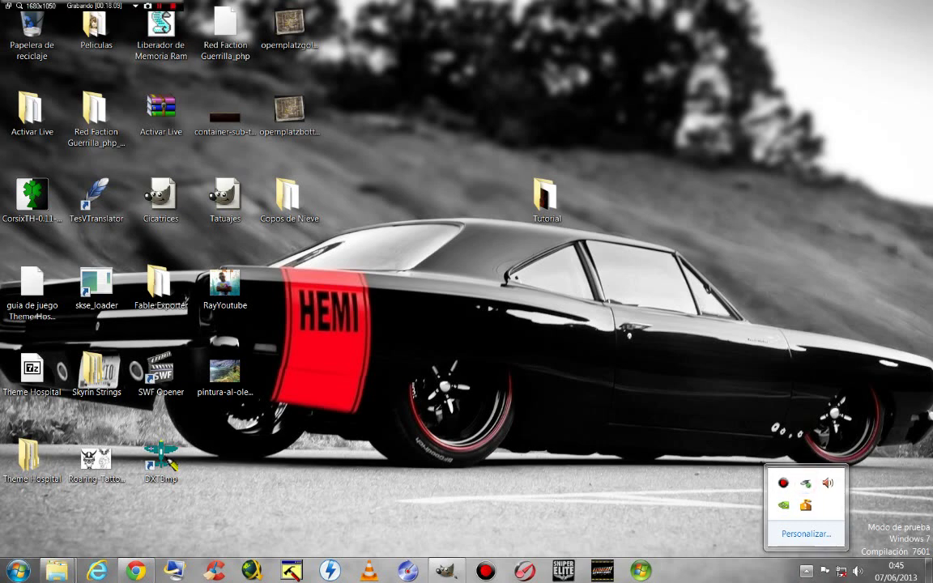
pyautogui.doubleClick(160, 24)
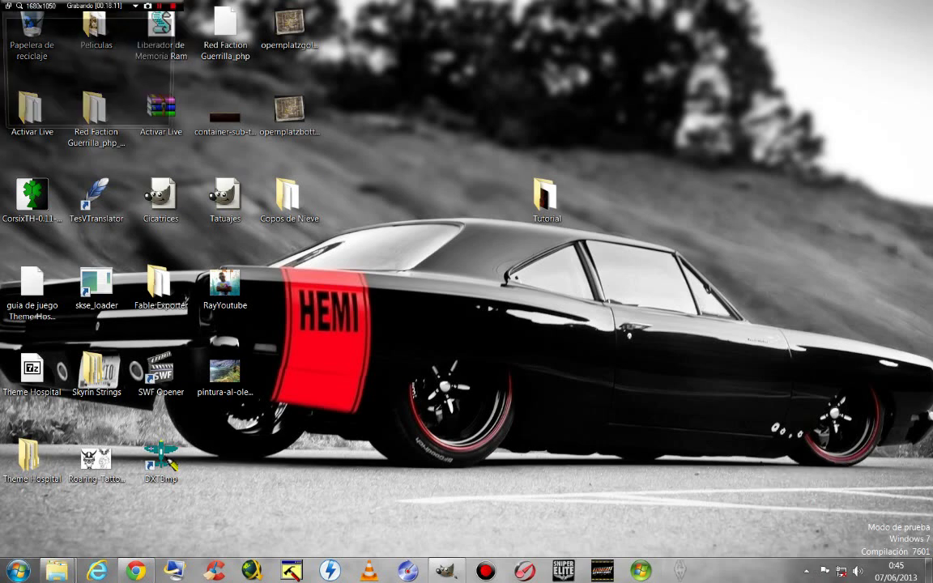